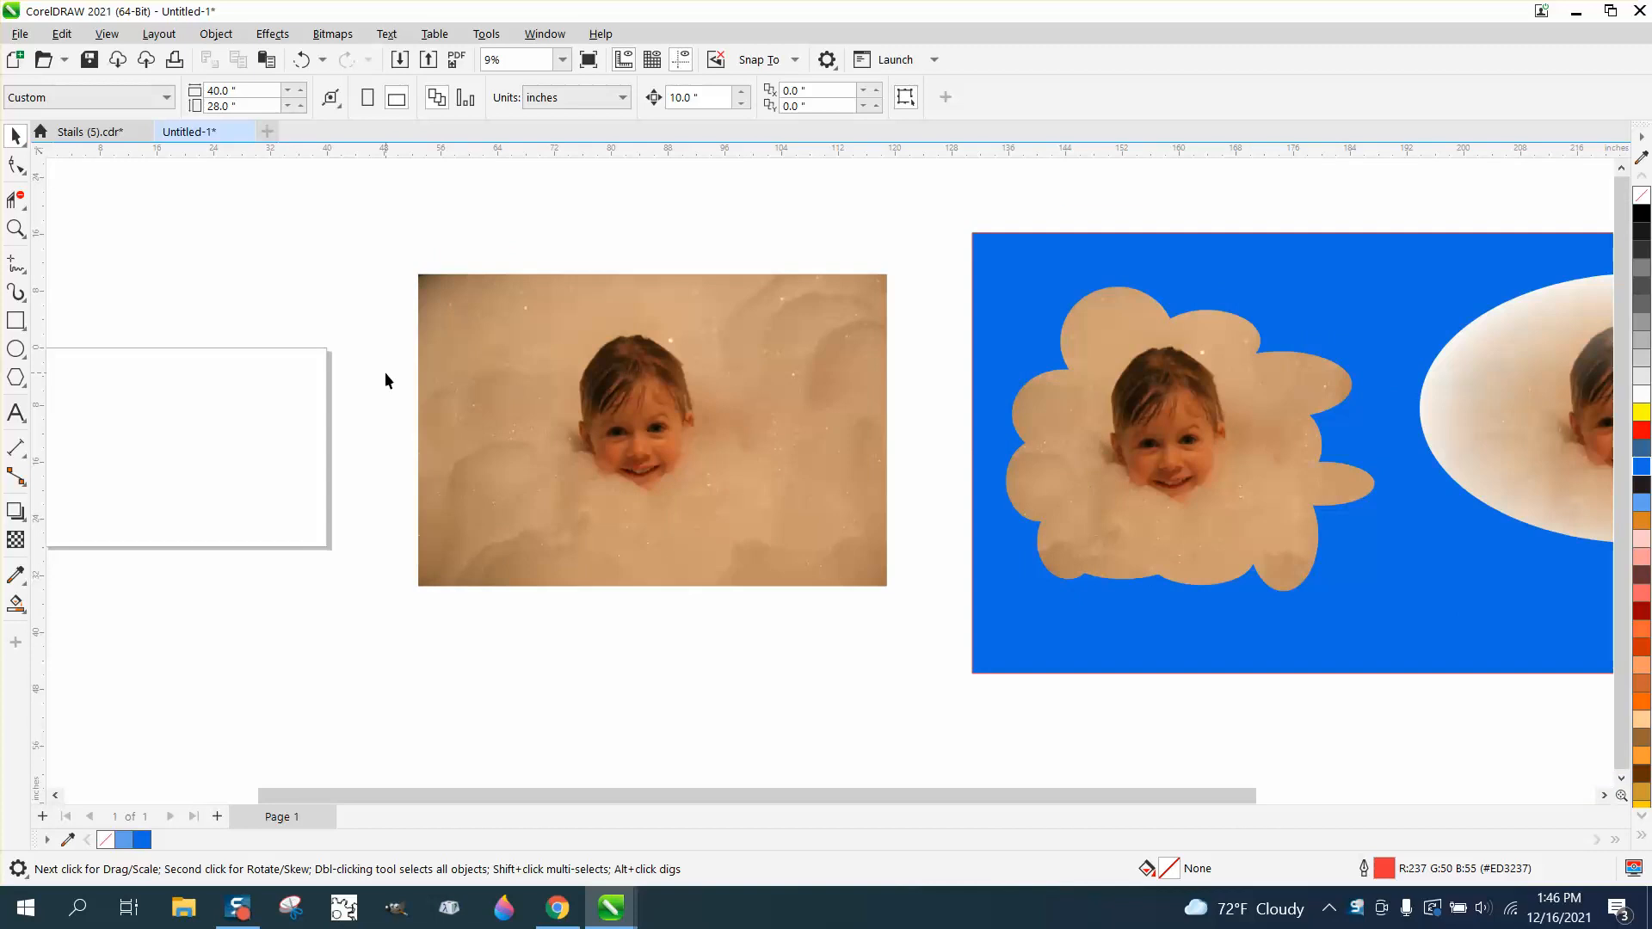
# Examine the cloud-shaped and faded oval photo cutouts on the blue background and compare them with the original photo
pyautogui.moveTo(769, 276); pyautogui.dragTo(1394, 589)
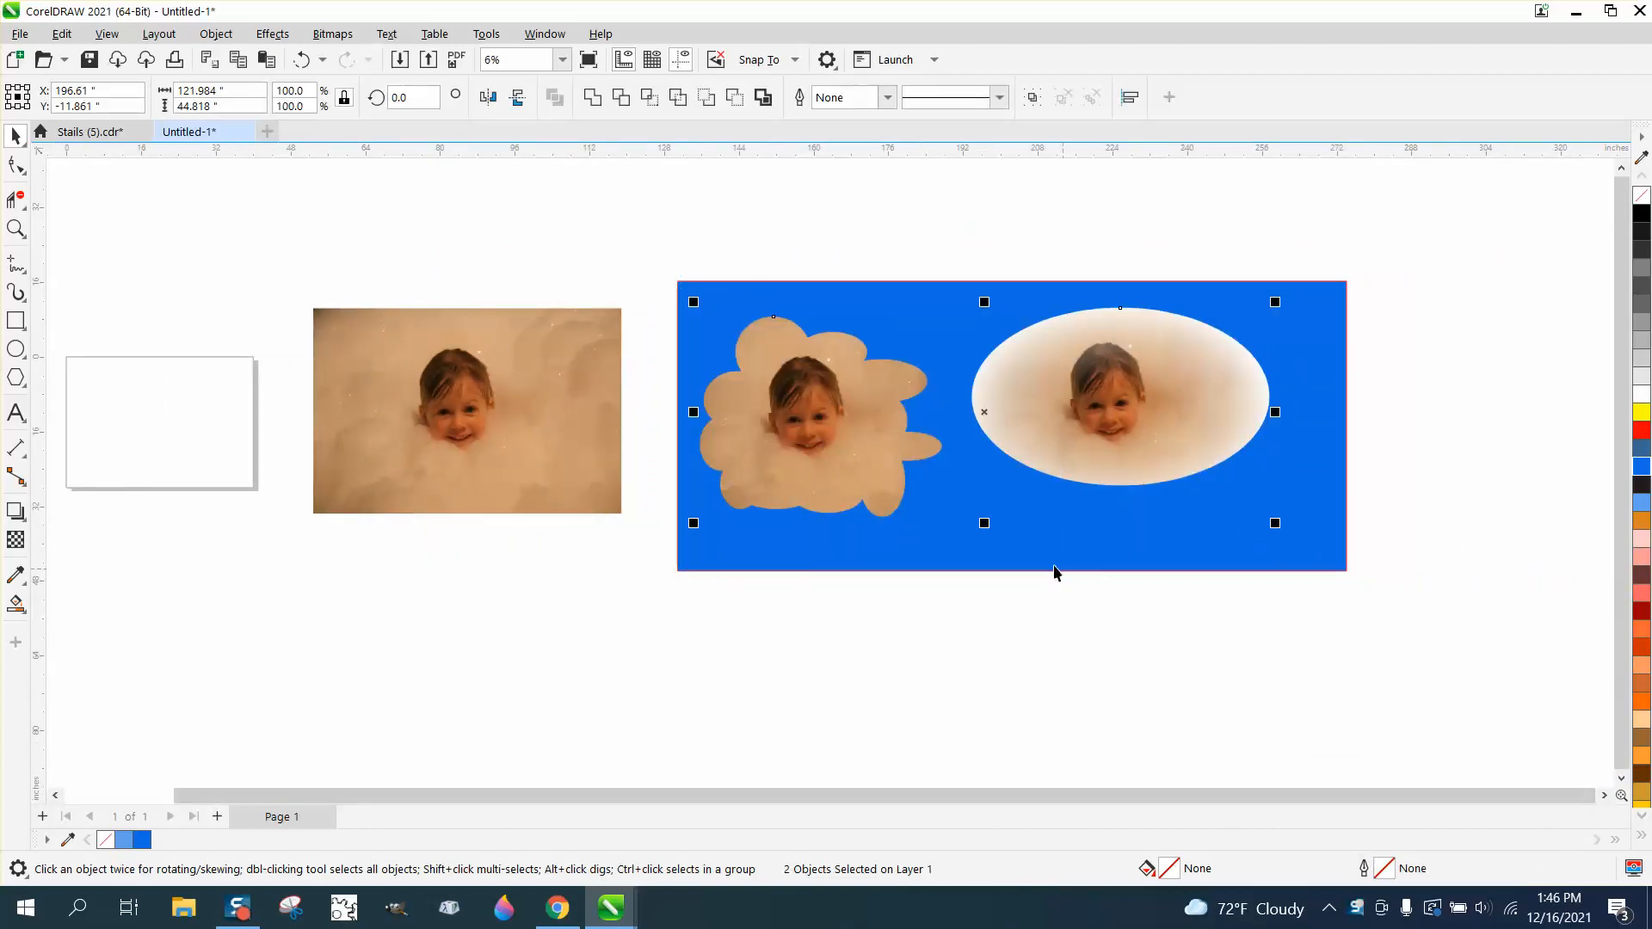
pyautogui.click(15, 228)
pyautogui.moveTo(700, 293); pyautogui.dragTo(1367, 555)
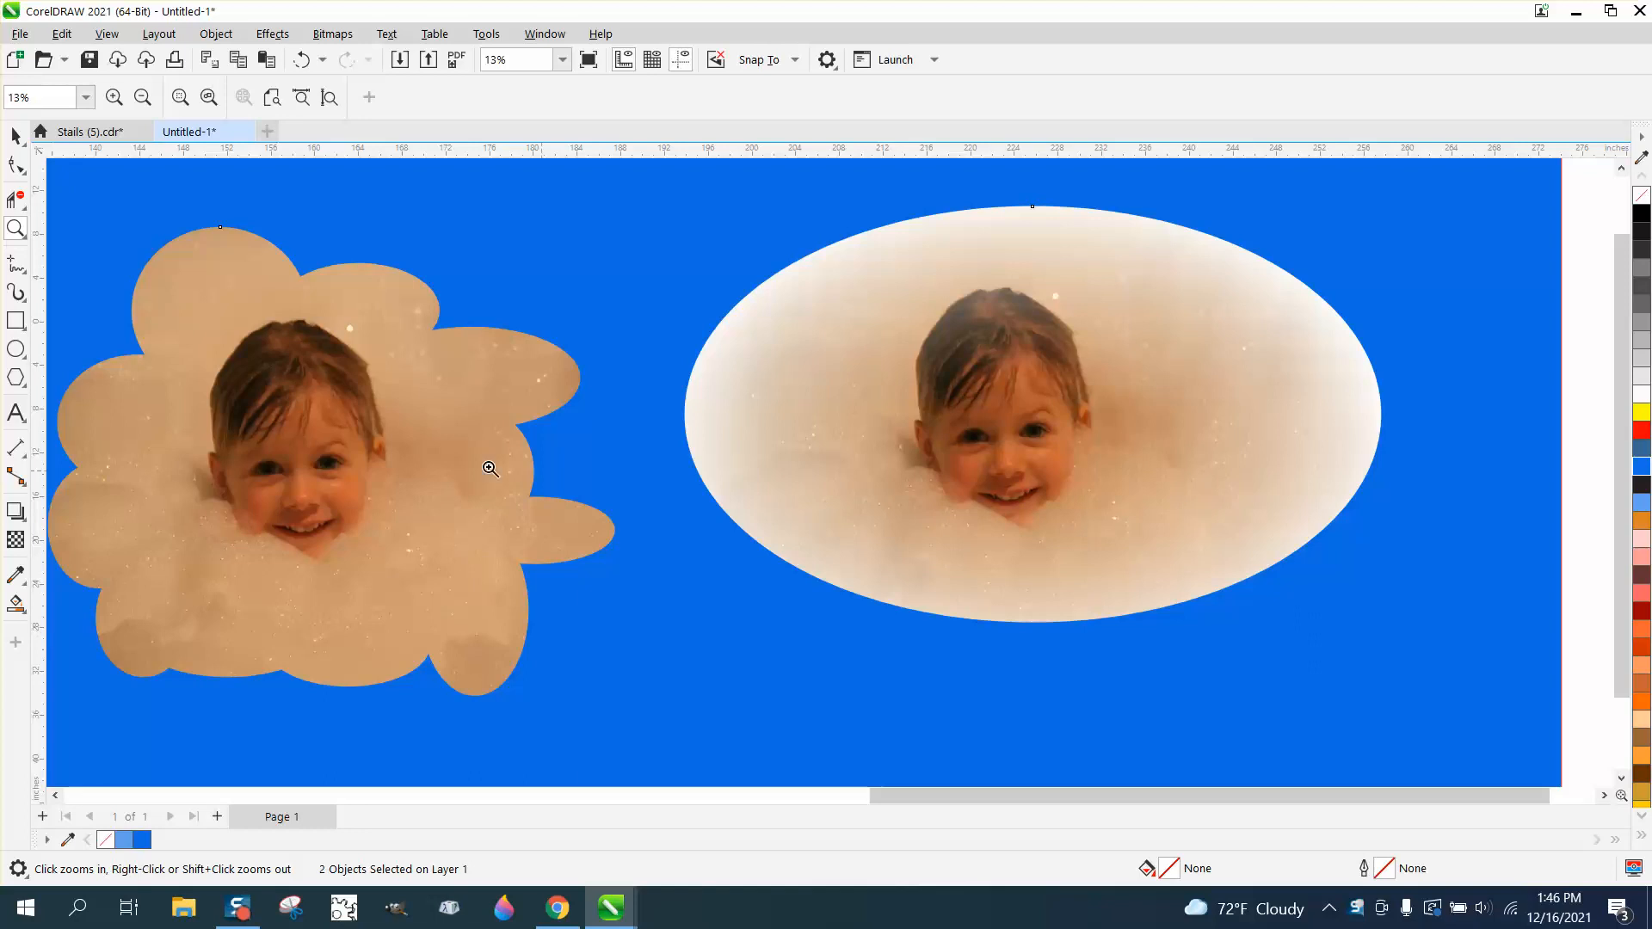
pyautogui.click(16, 135)
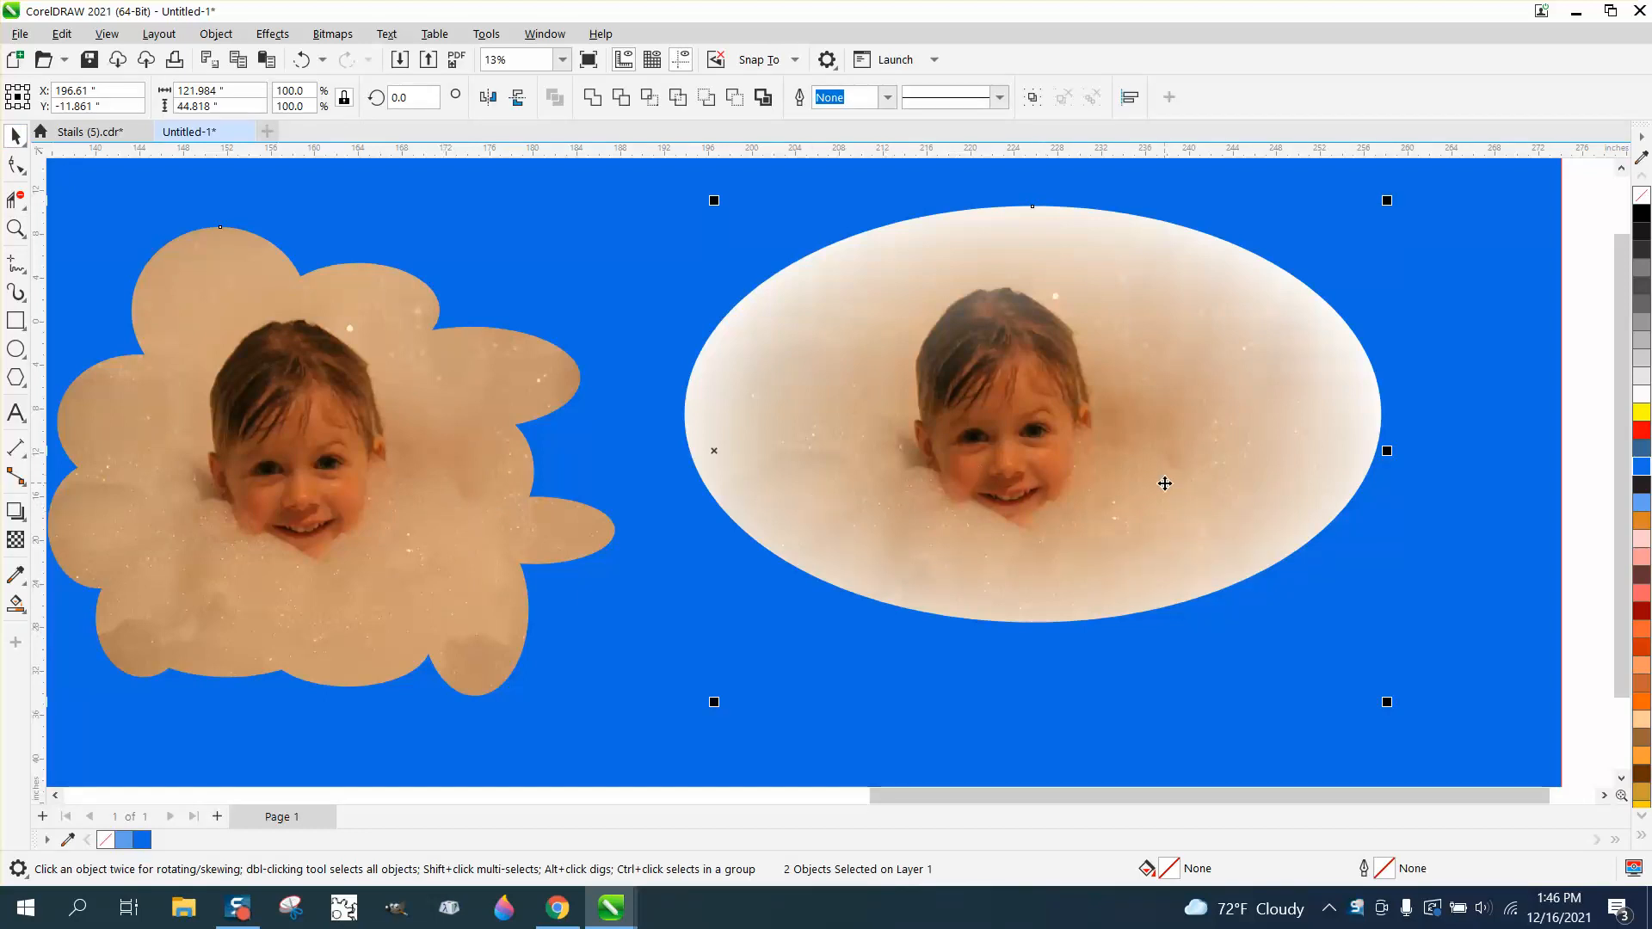
pyautogui.scroll(-1, 1164, 483)
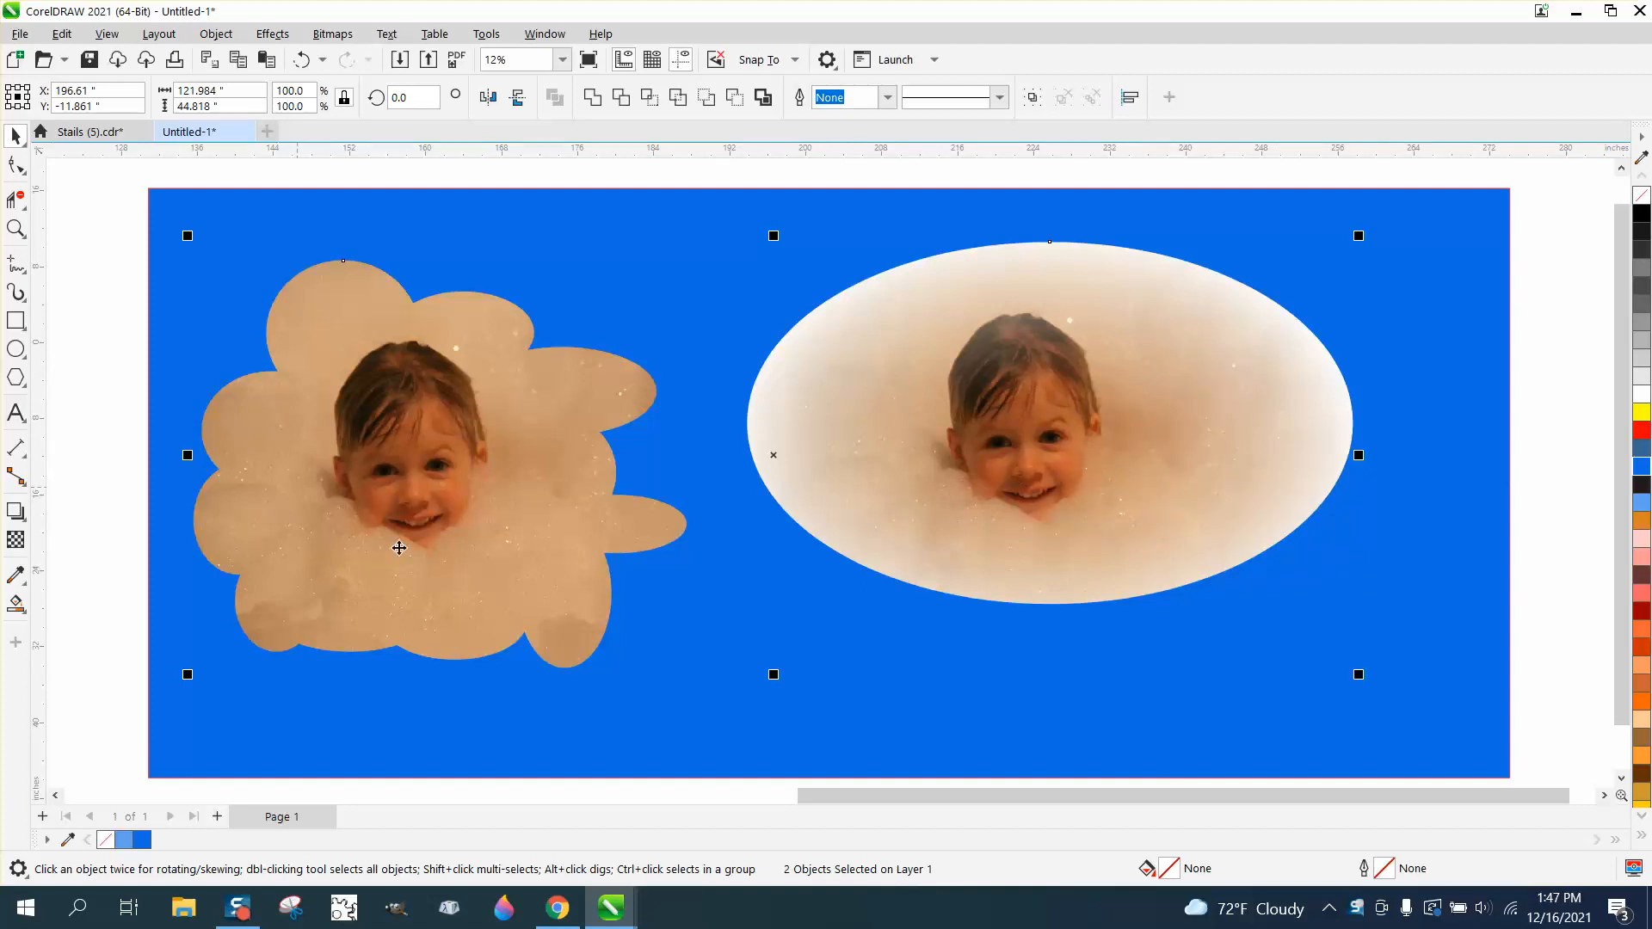
pyautogui.scroll(-5, 597, 513)
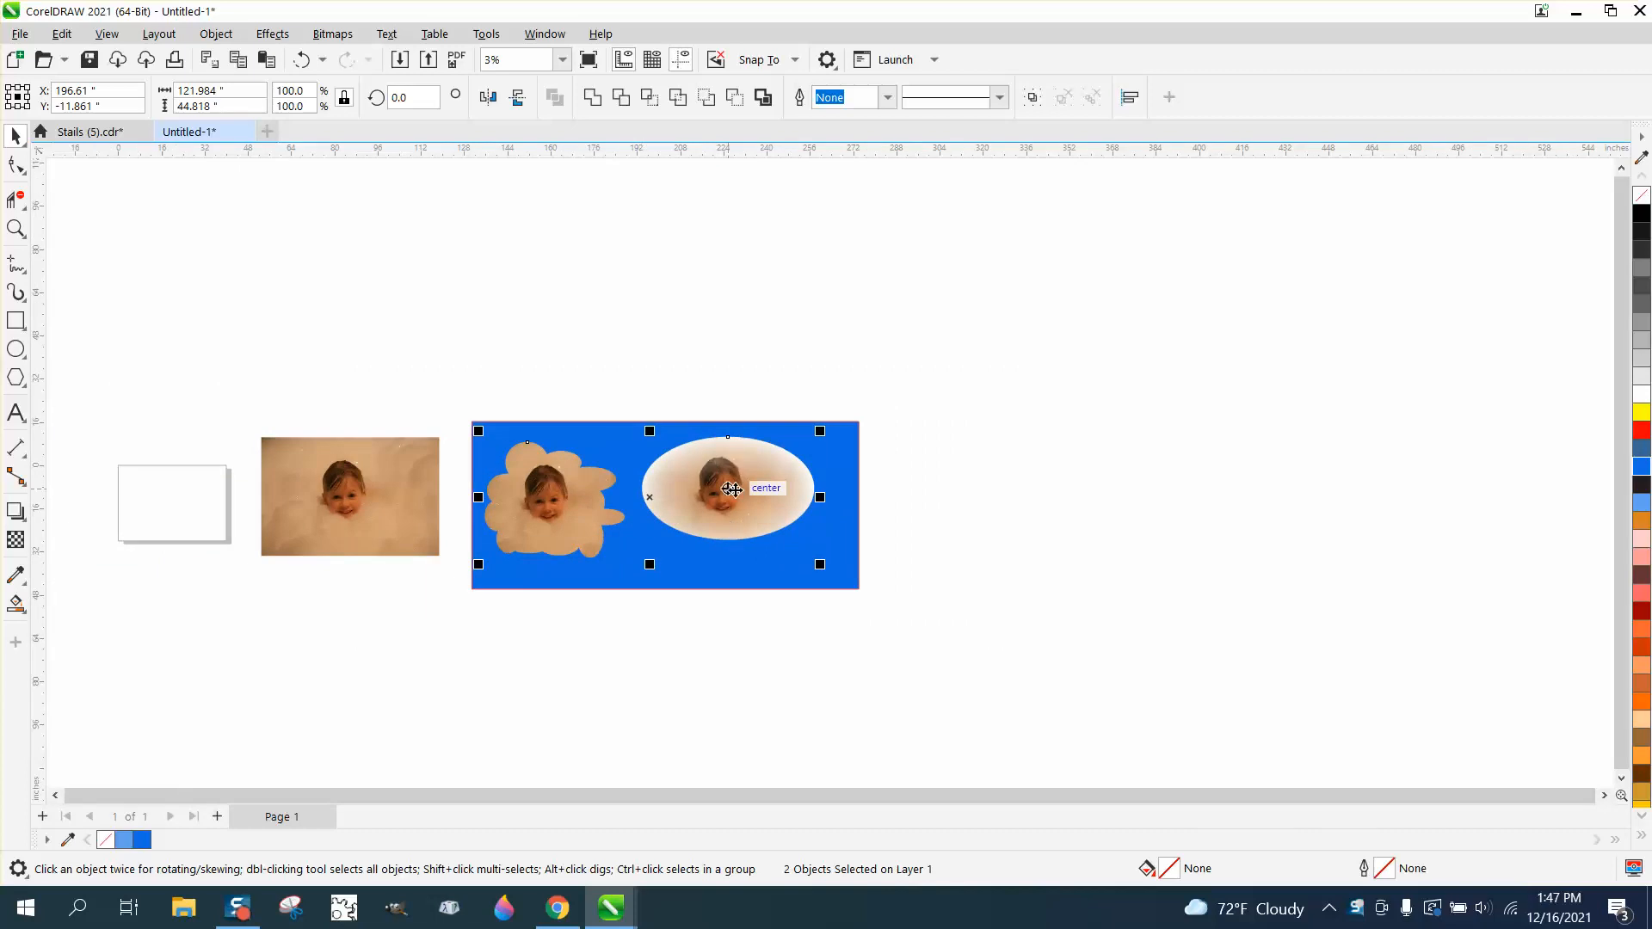
pyautogui.scroll(-1, 821, 486)
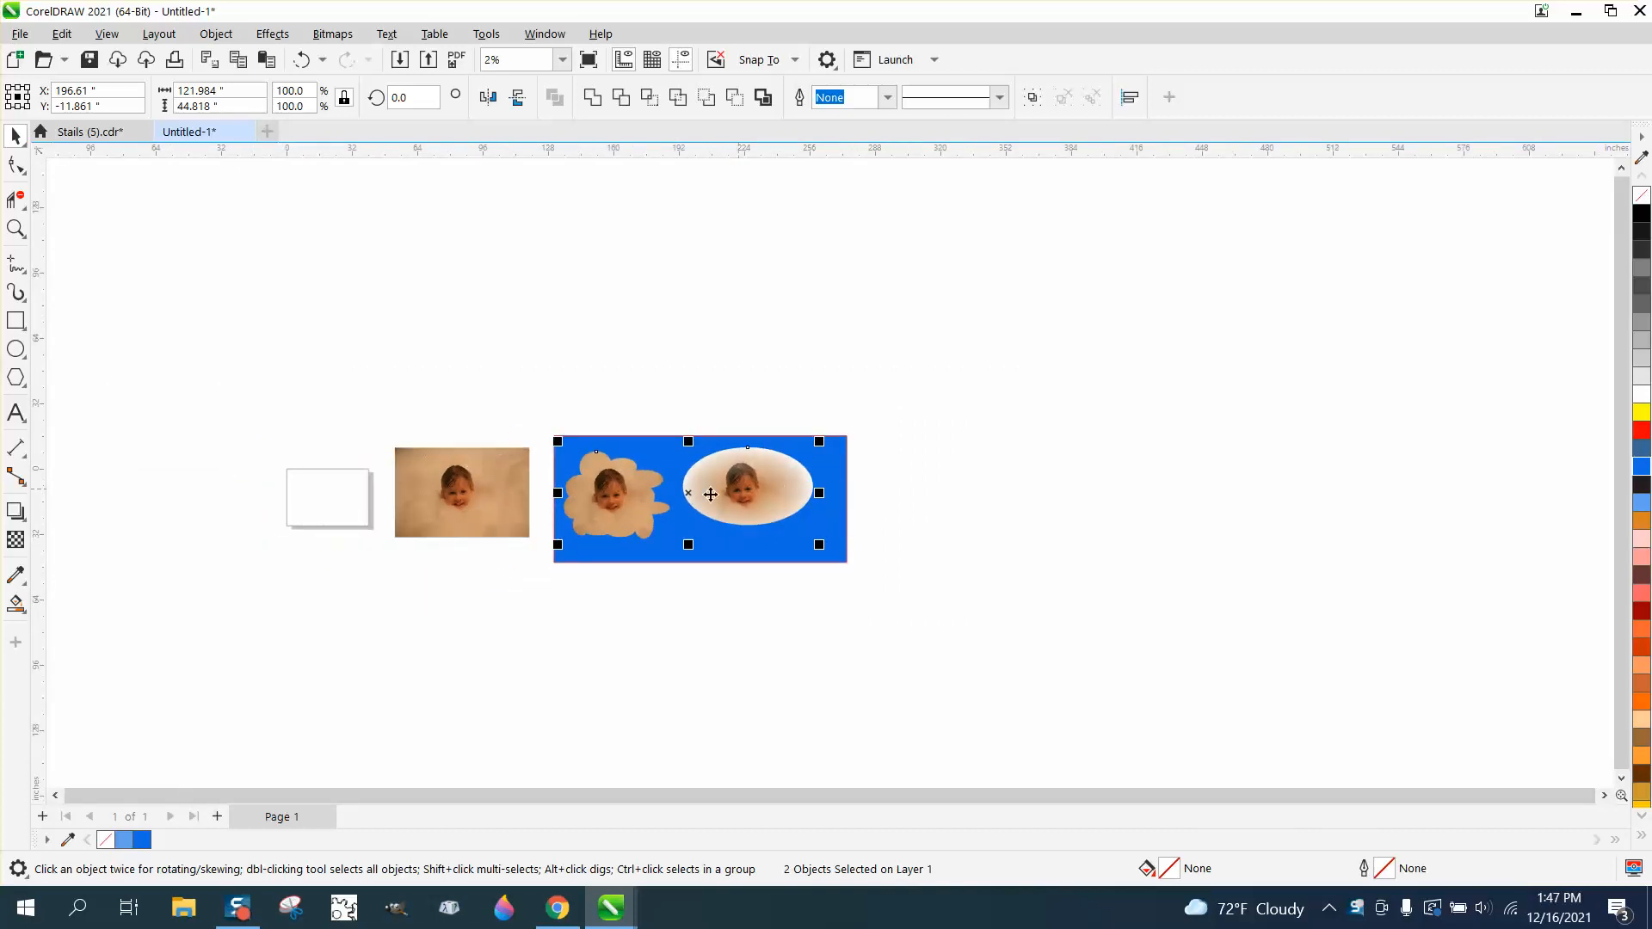
# Draw a circle about 34.6 inches in diameter and centre it on the page
pyautogui.click(15, 227)
pyautogui.moveTo(380, 443); pyautogui.dragTo(761, 580)
pyautogui.click(16, 348)
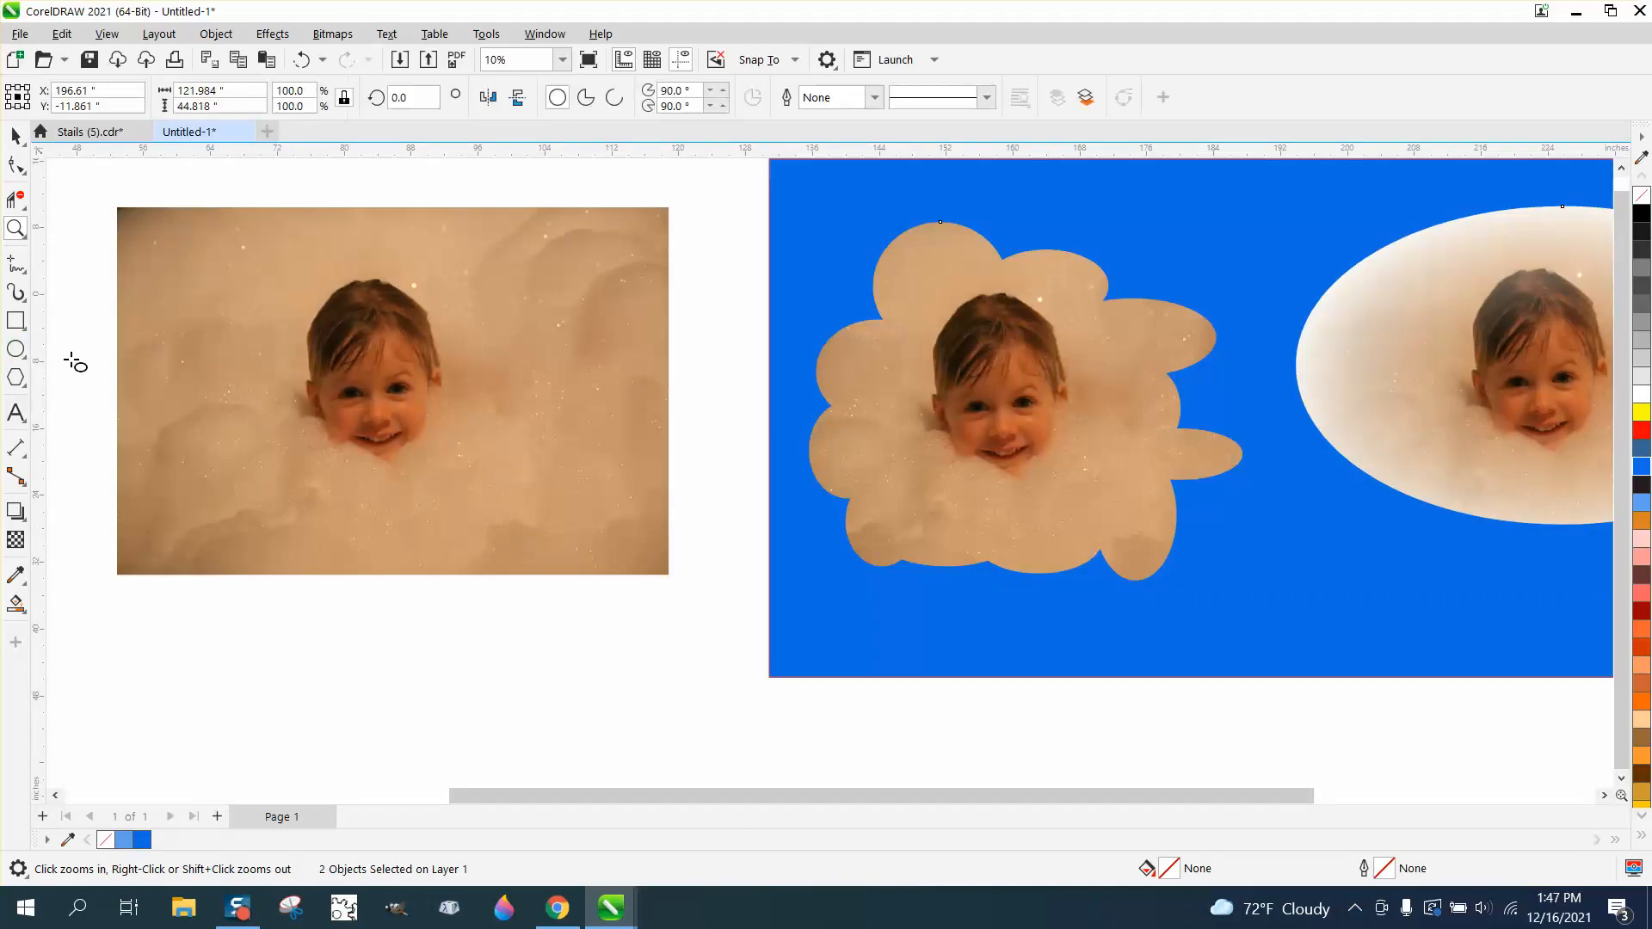
pyautogui.moveTo(635, 301); pyautogui.dragTo(368, 597)
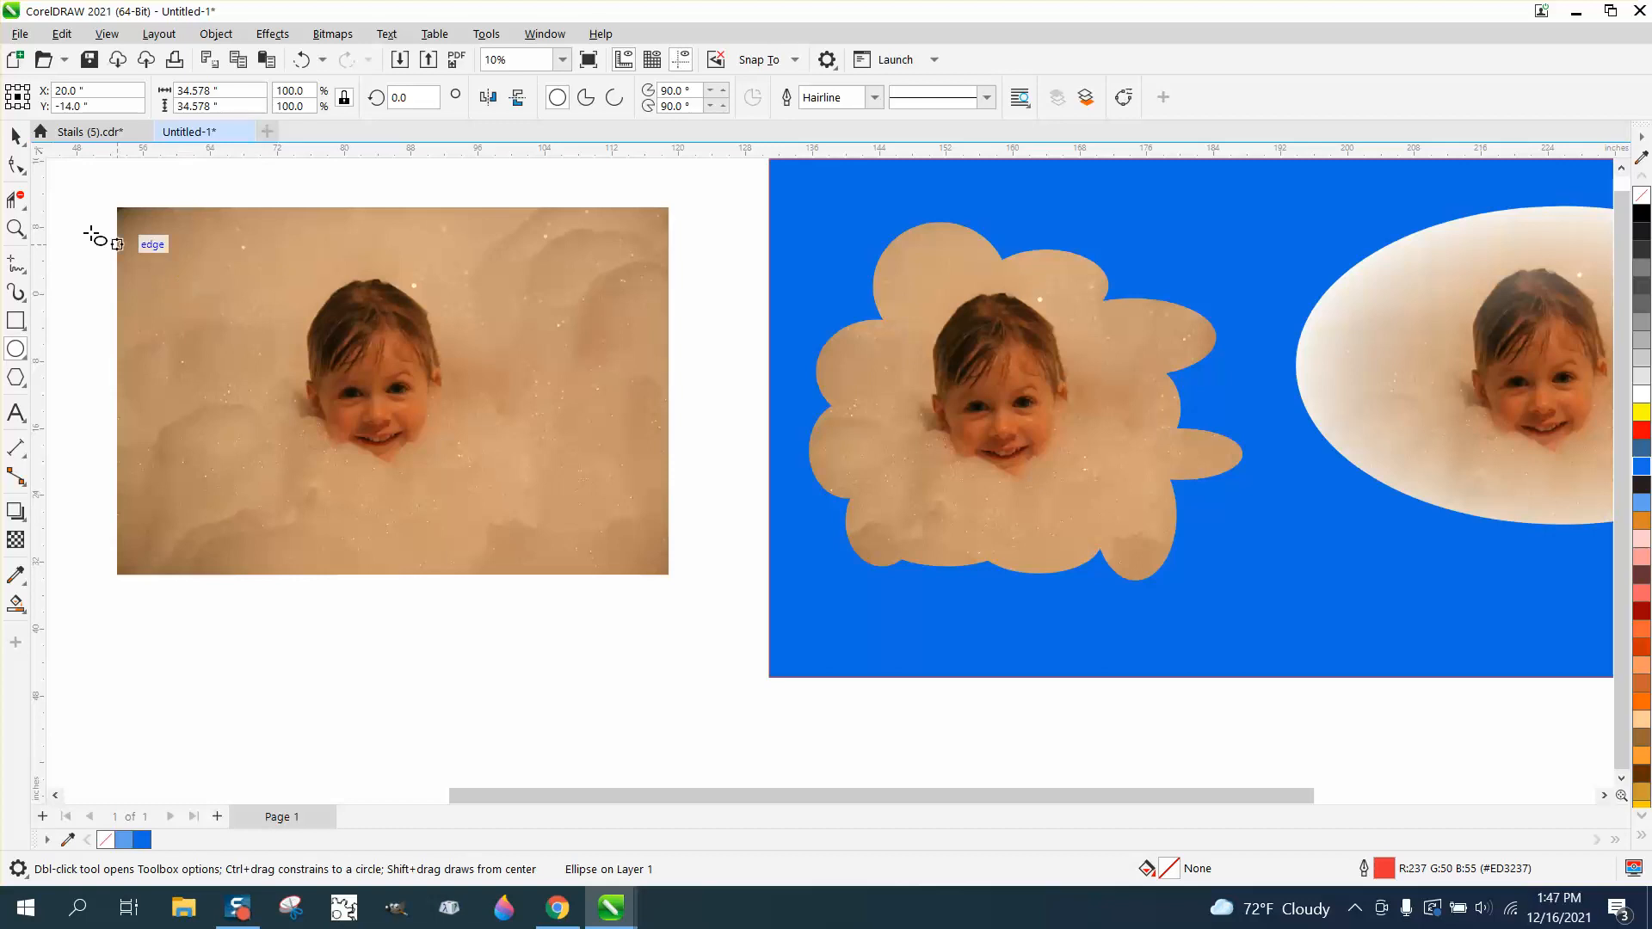
# Centre the original rectangular photo on the page, behind the circle
pyautogui.click(16, 135)
pyautogui.click(322, 298)
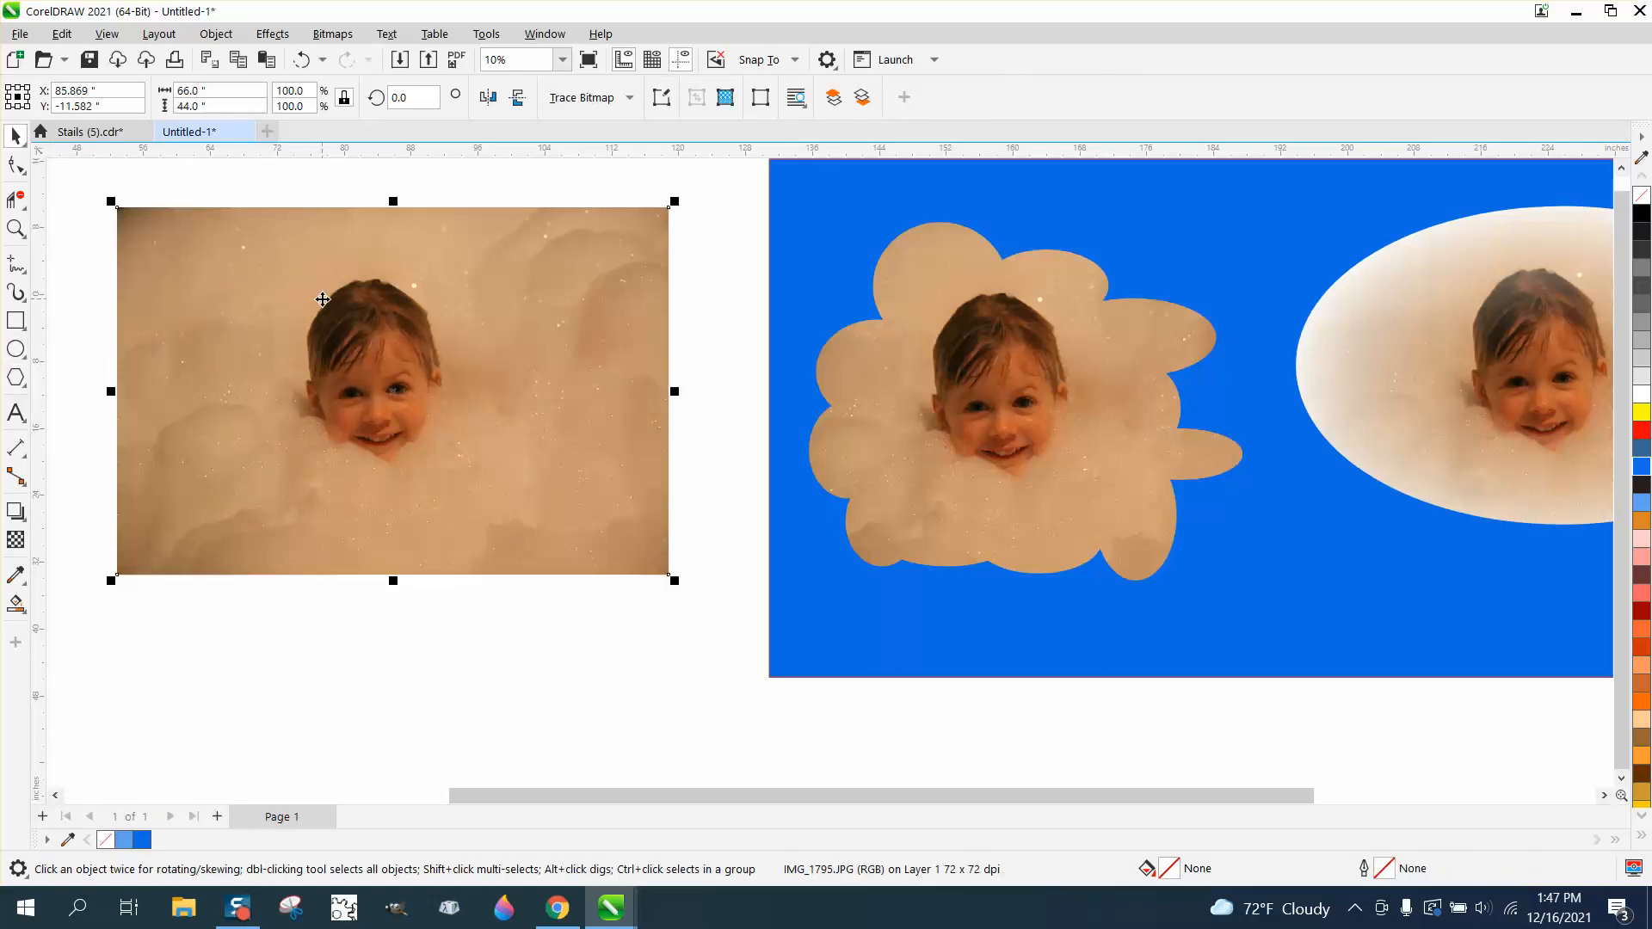
pyautogui.hotkey('ctrl', 'z')
pyautogui.scroll(-3, 675, 438)
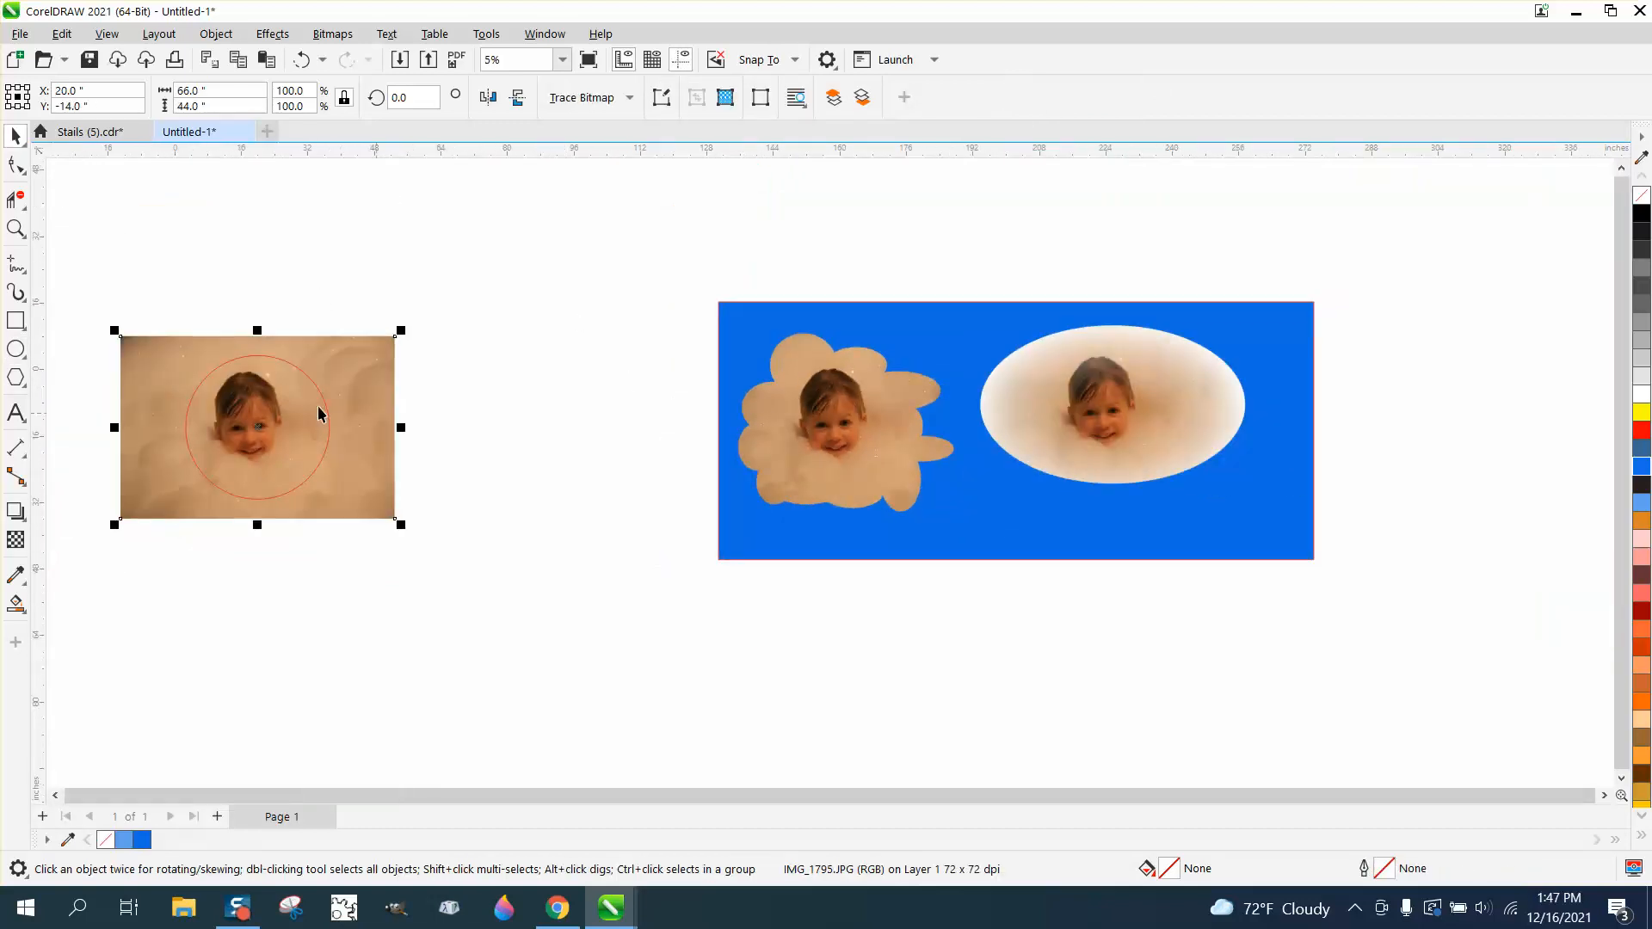
# Enlarge the circle around the child's head to about 37.5 inches in diameter, extending it toward the photo's upper-left corner
pyautogui.click(16, 228)
pyautogui.moveTo(52, 280); pyautogui.dragTo(597, 586)
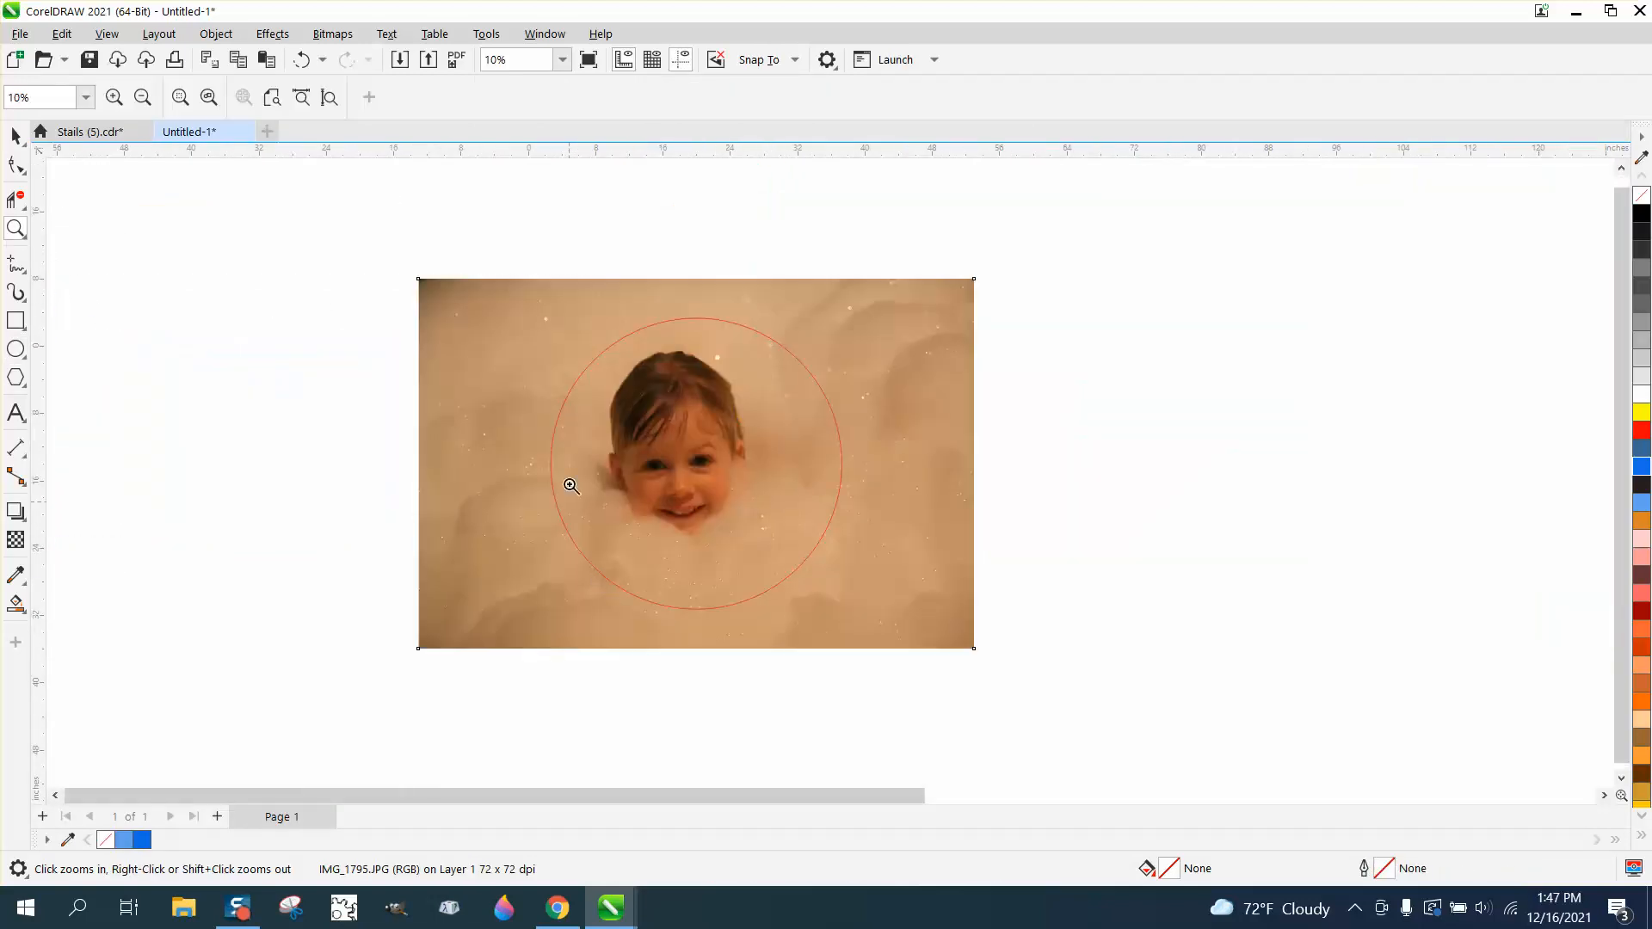
pyautogui.click(16, 135)
pyautogui.click(504, 320)
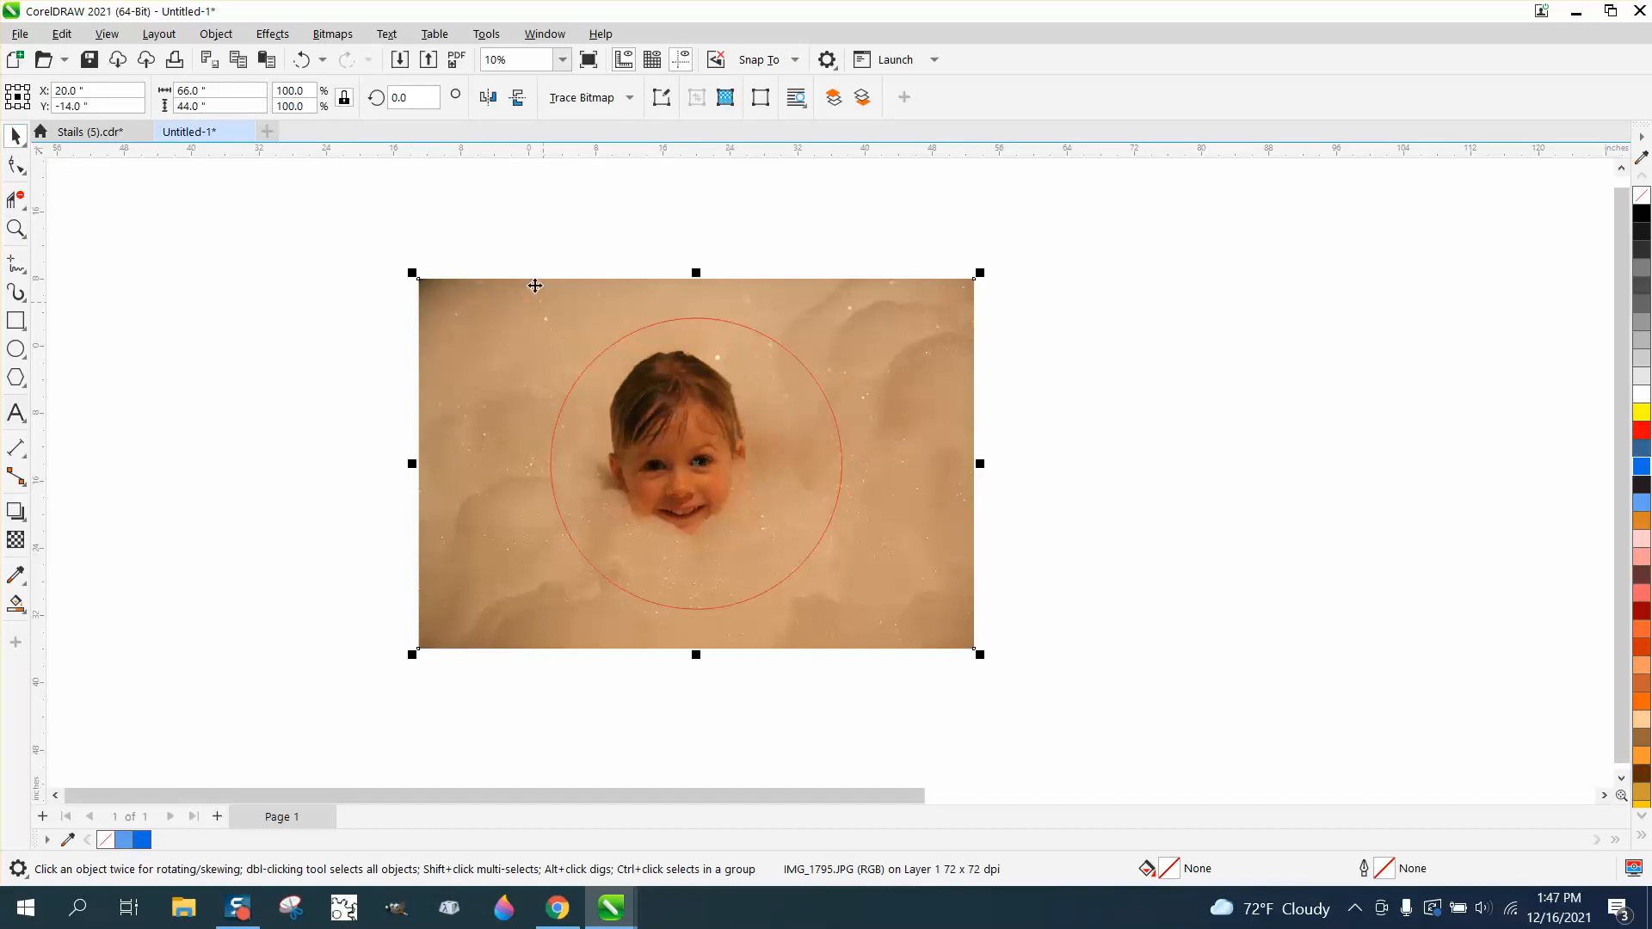
pyautogui.press('Escape')
pyautogui.click(591, 365)
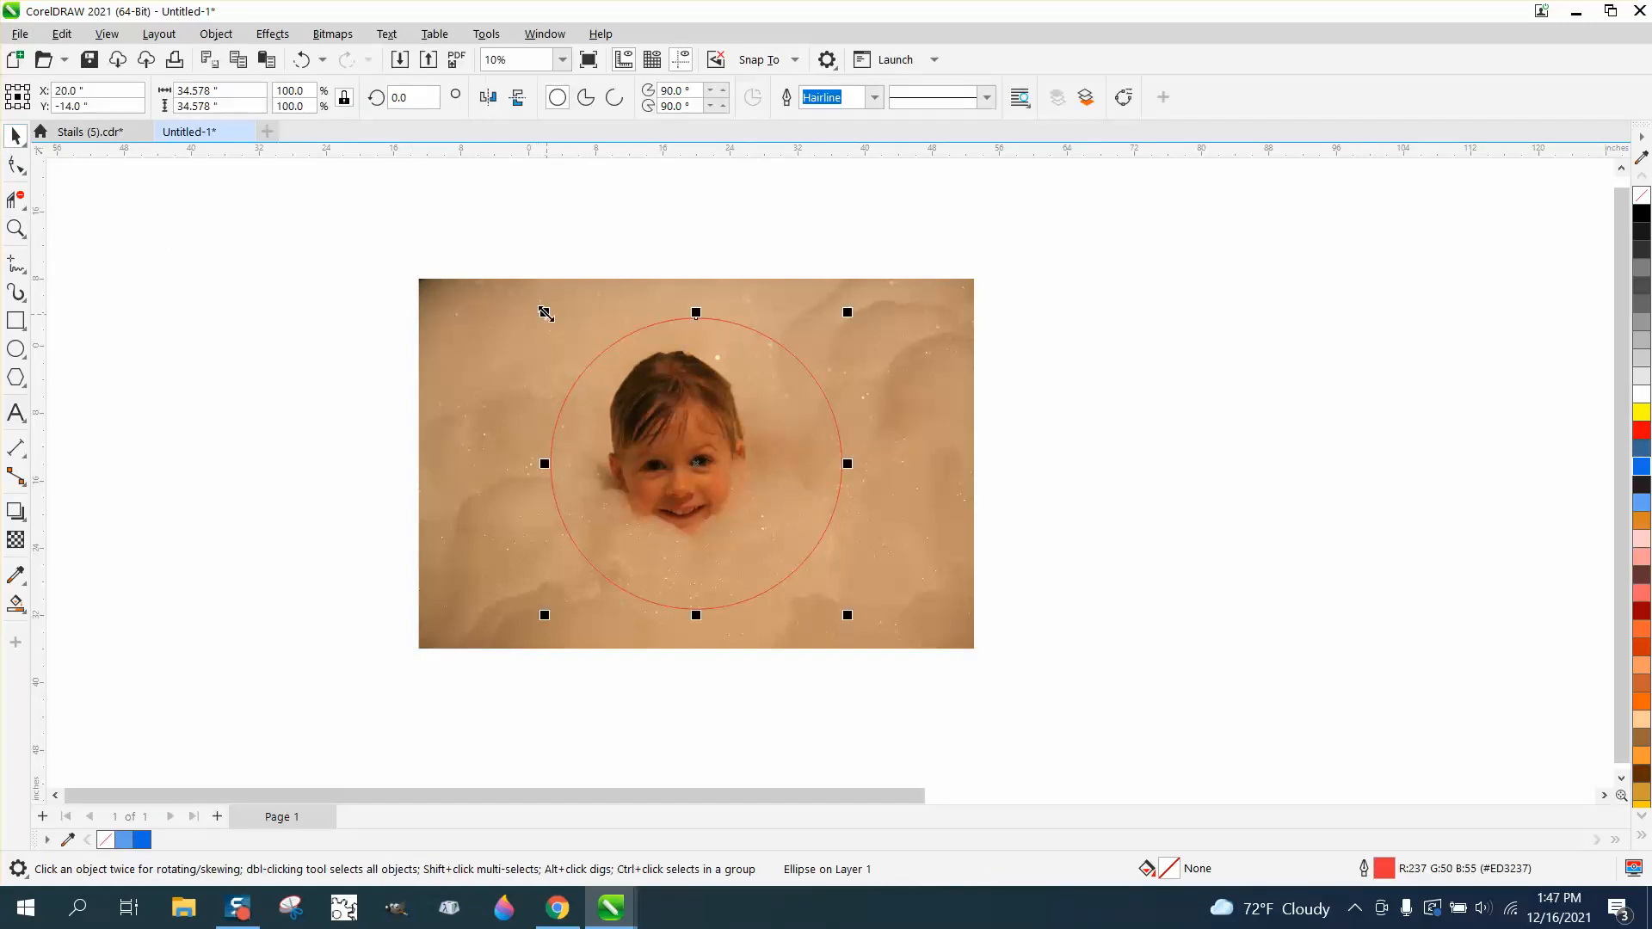
pyautogui.moveTo(541, 309); pyautogui.dragTo(513, 288)
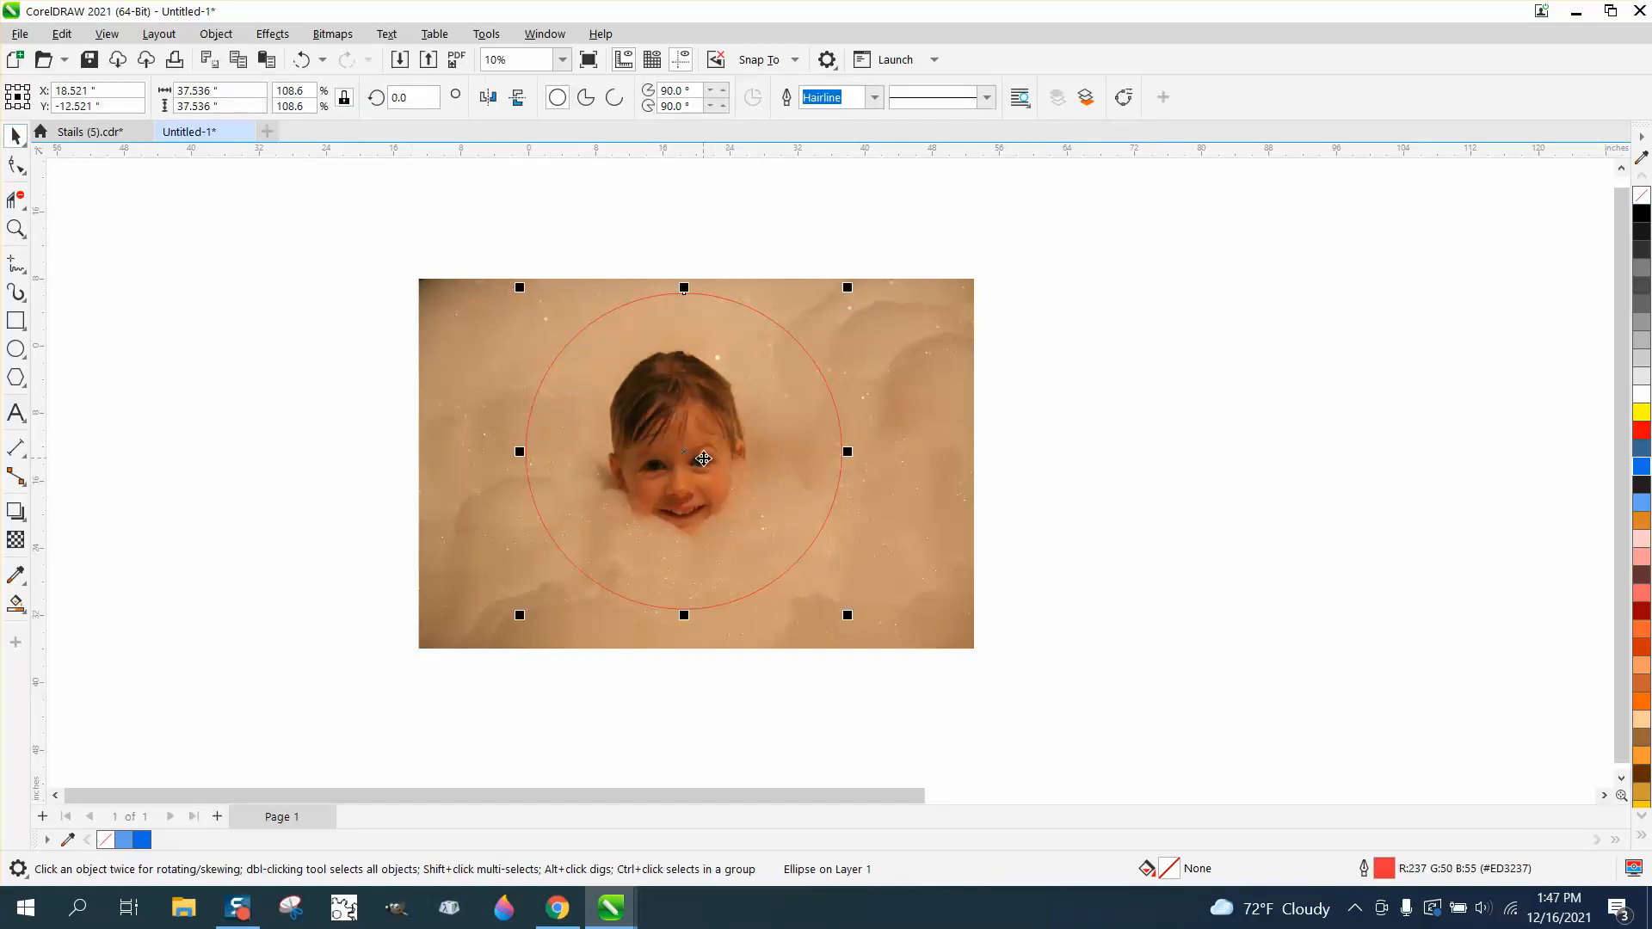
# Intersect the circle with the photo, place the round cutout to the right of the photo, and delete the leftover circle
pyautogui.moveTo(410, 230); pyautogui.dragTo(1058, 774)
pyautogui.press('p')
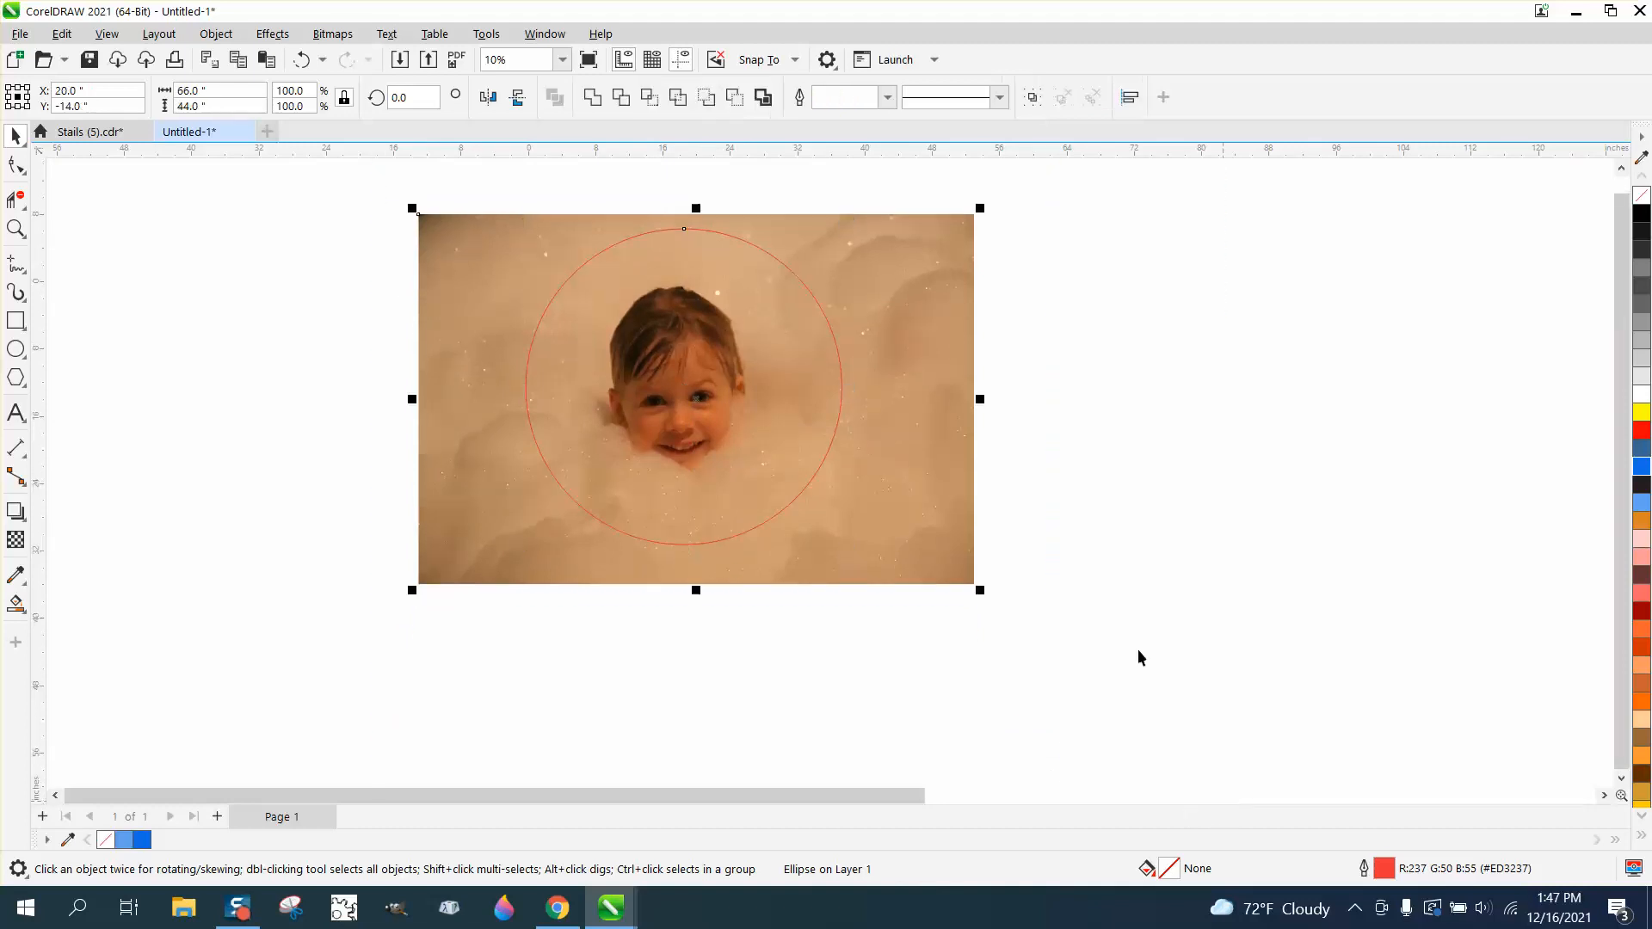
pyautogui.moveTo(682, 362); pyautogui.dragTo(1435, 510)
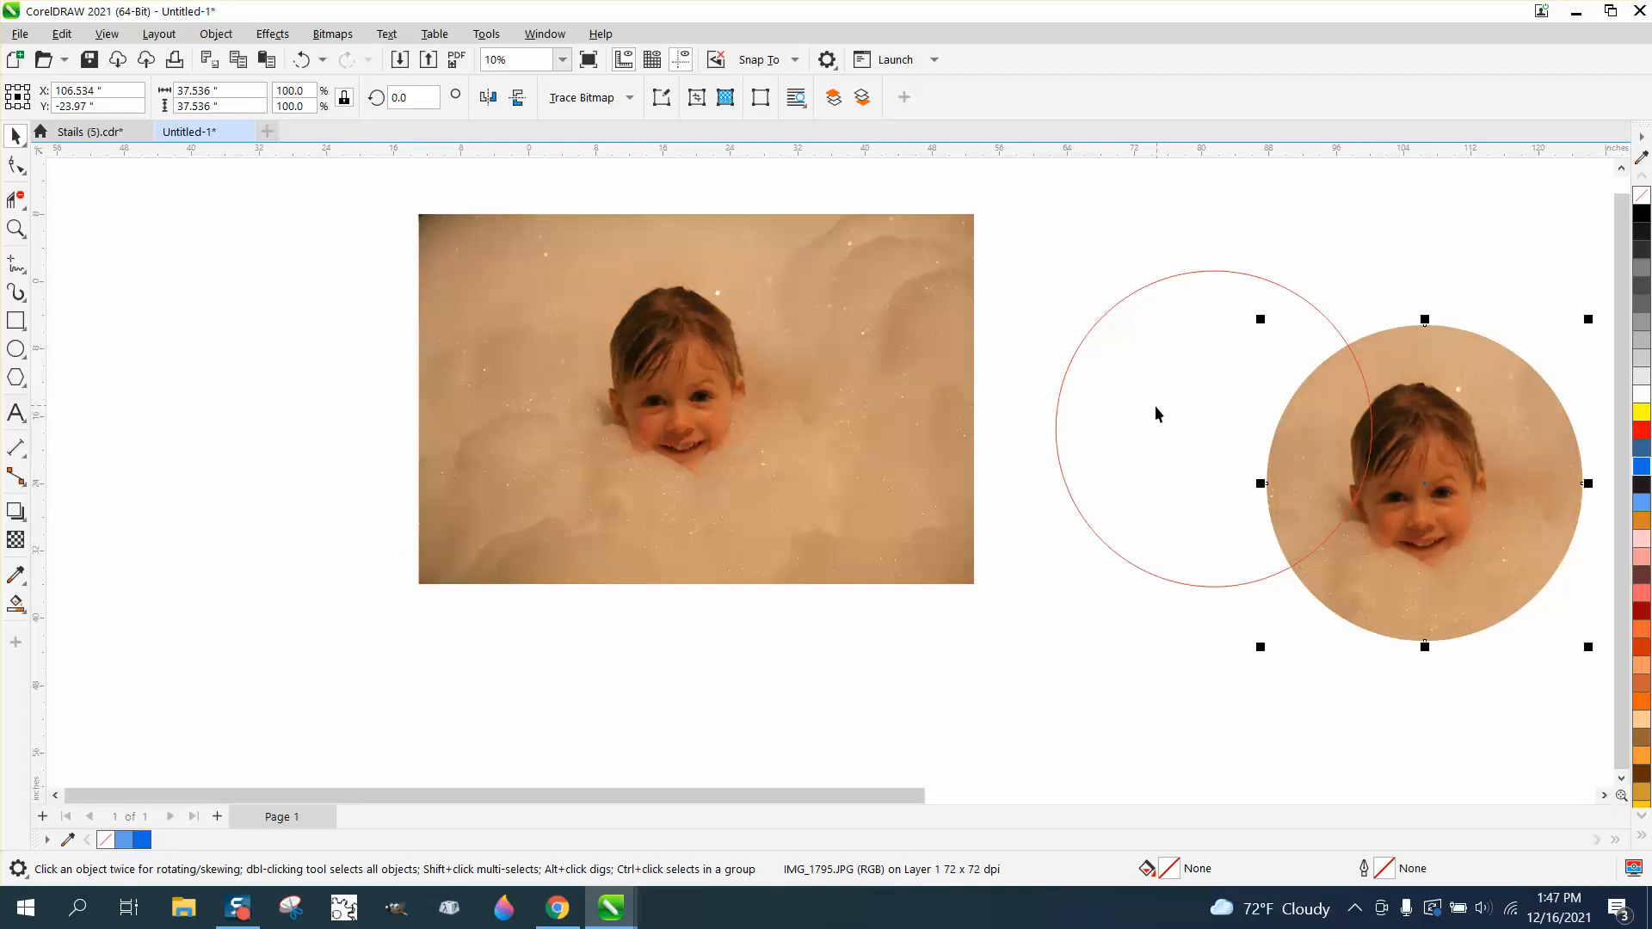
pyautogui.click(1117, 405)
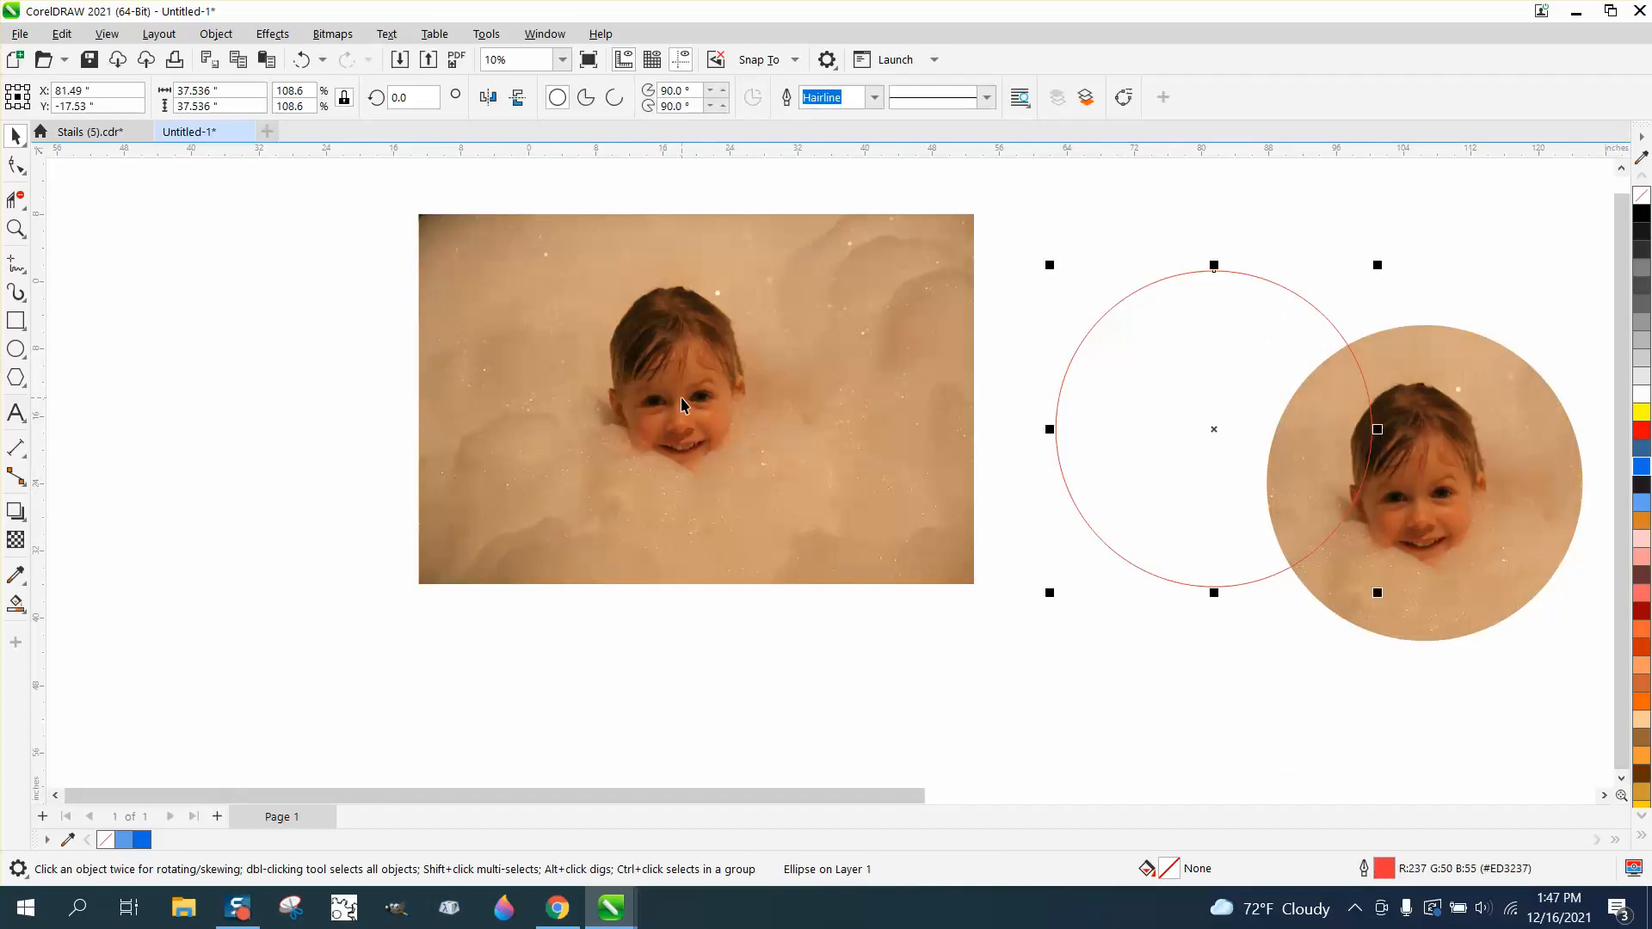
pyautogui.press('Delete')
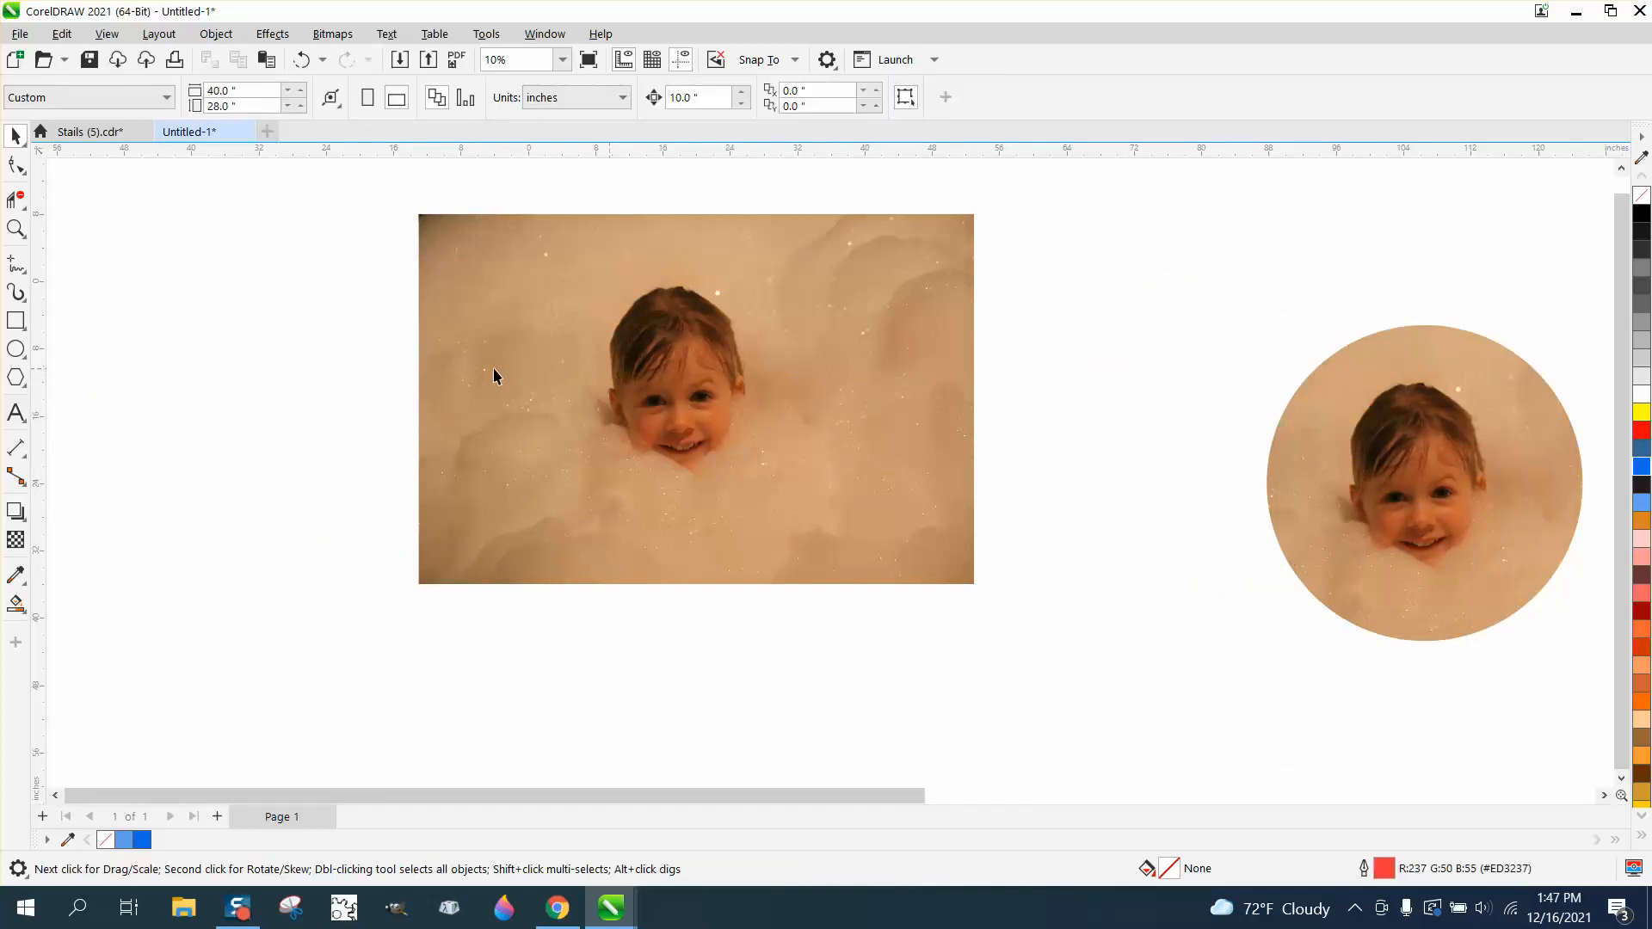
# Draw a closed ring of 17 overlapping circles of varied sizes, the largest about 11 inches, to the left of the photo
pyautogui.click(16, 348)
pyautogui.moveTo(265, 350)
pyautogui.mouseDown()
pyautogui.moveTo(181, 470)
pyautogui.moveTo(268, 520)
pyautogui.moveTo(269, 553)
pyautogui.moveTo(238, 554)
pyautogui.mouseUp()
pyautogui.moveTo(341, 535); pyautogui.dragTo(273, 603)
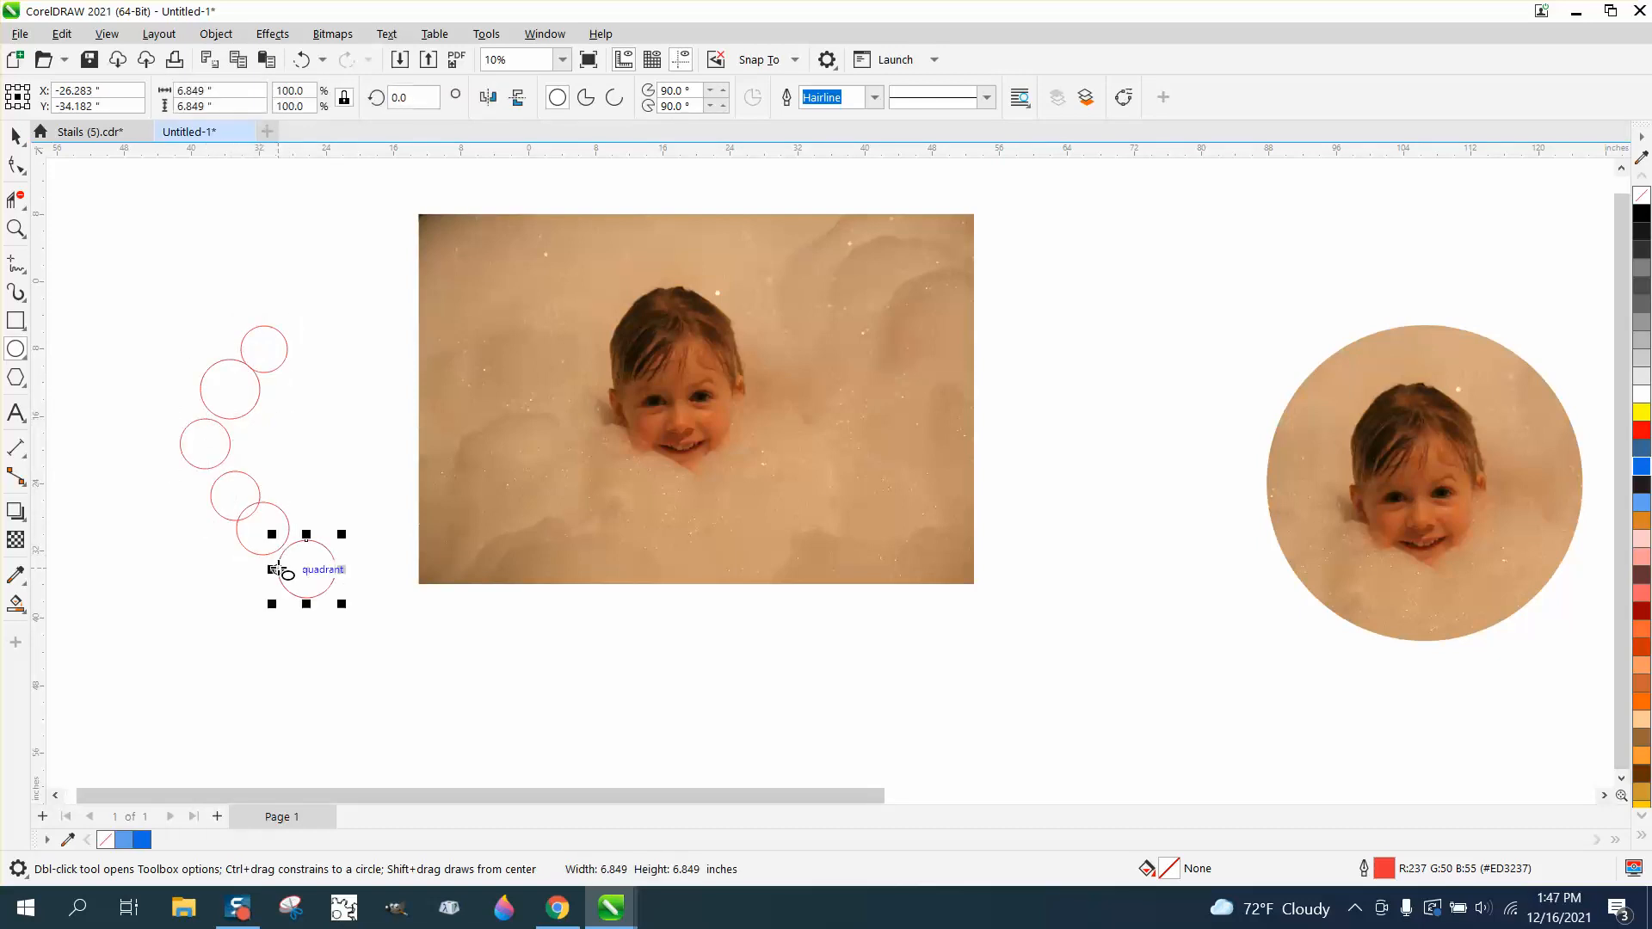
pyautogui.moveTo(380, 529)
pyautogui.mouseDown()
pyautogui.moveTo(324, 585)
pyautogui.moveTo(371, 539)
pyautogui.mouseUp()
pyautogui.moveTo(320, 340)
pyautogui.mouseDown()
pyautogui.moveTo(272, 386)
pyautogui.moveTo(332, 425)
pyautogui.moveTo(379, 417)
pyautogui.moveTo(360, 434)
pyautogui.moveTo(398, 479)
pyautogui.moveTo(385, 529)
pyautogui.mouseUp()
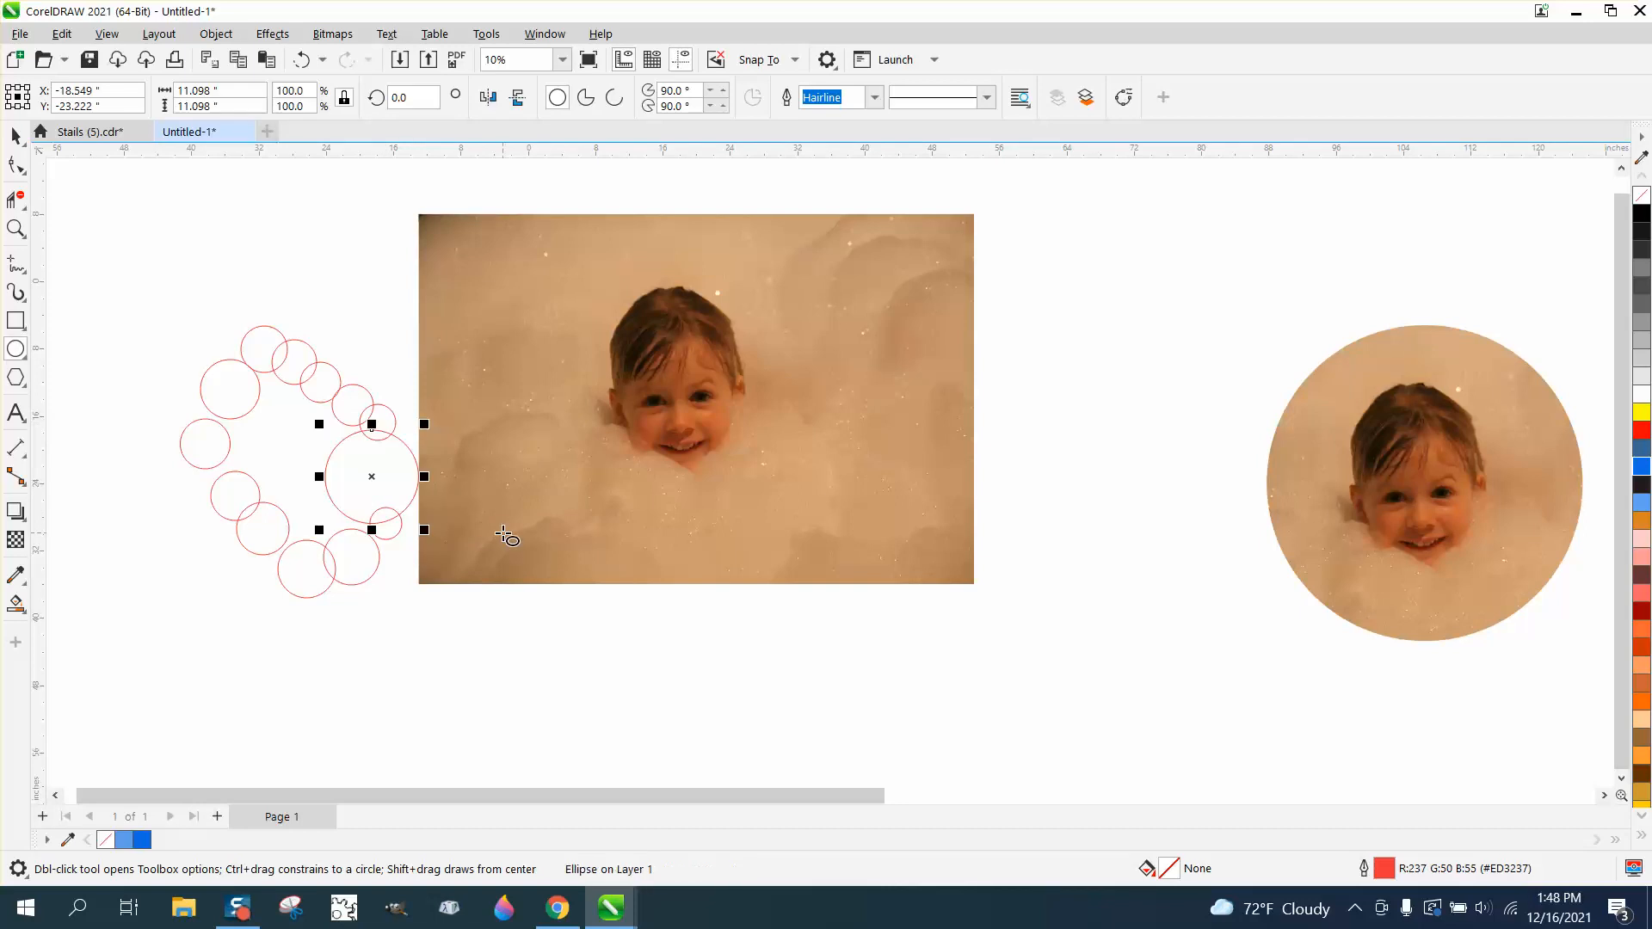
pyautogui.moveTo(163, 449); pyautogui.dragTo(241, 516)
pyautogui.moveTo(179, 388); pyautogui.dragTo(225, 432)
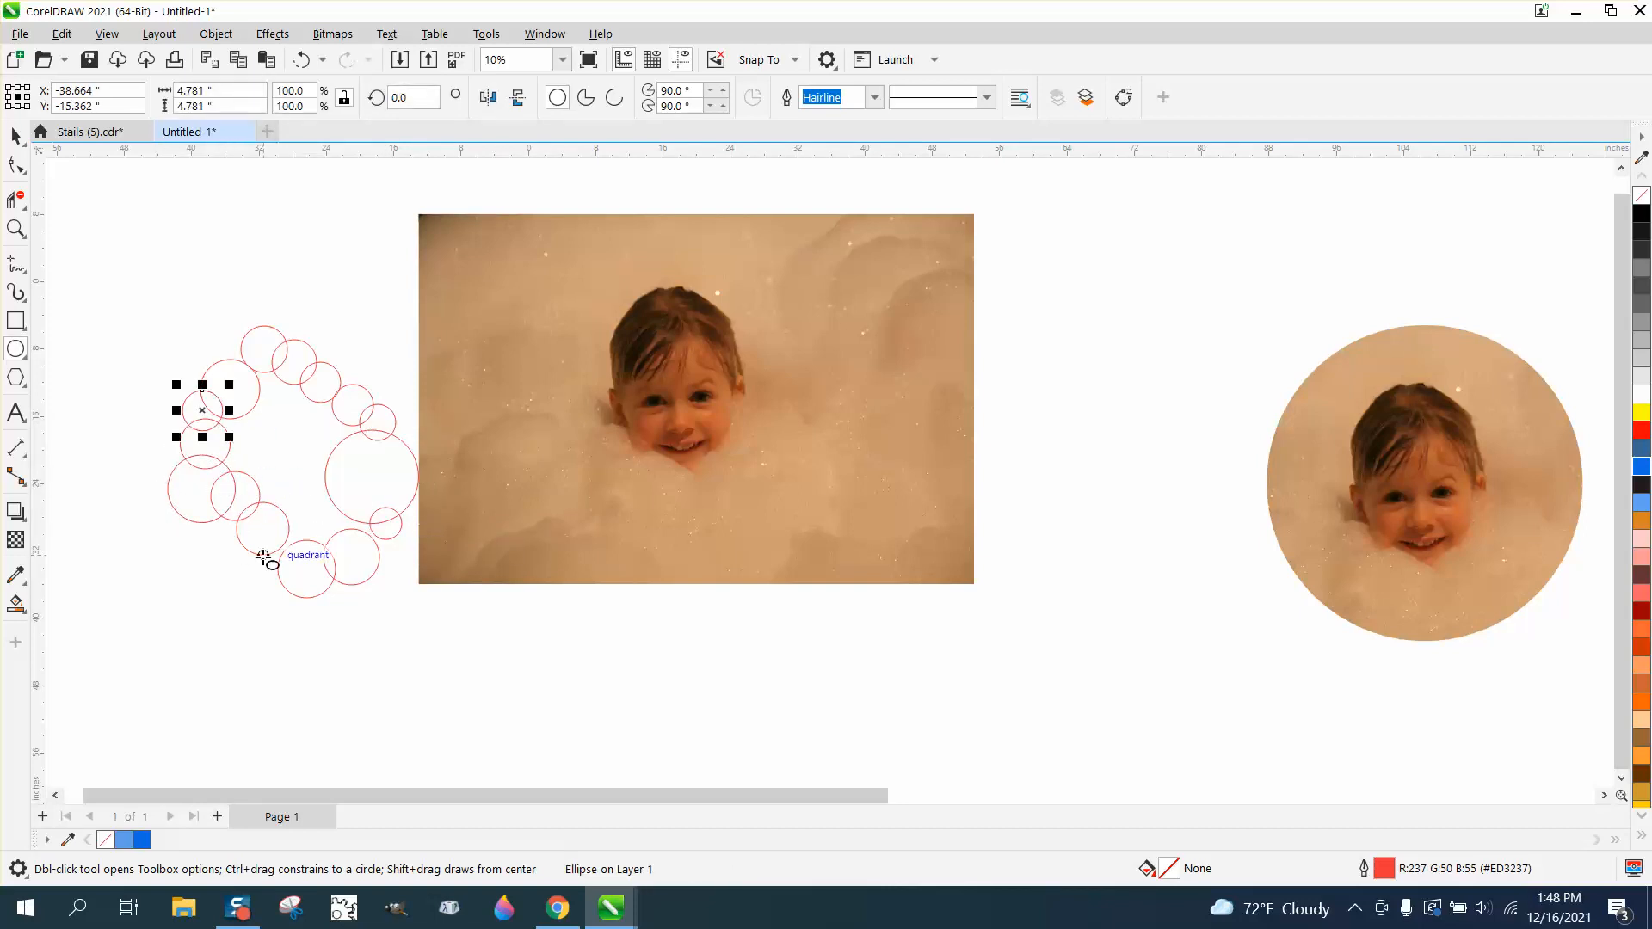
pyautogui.moveTo(233, 547); pyautogui.dragTo(288, 572)
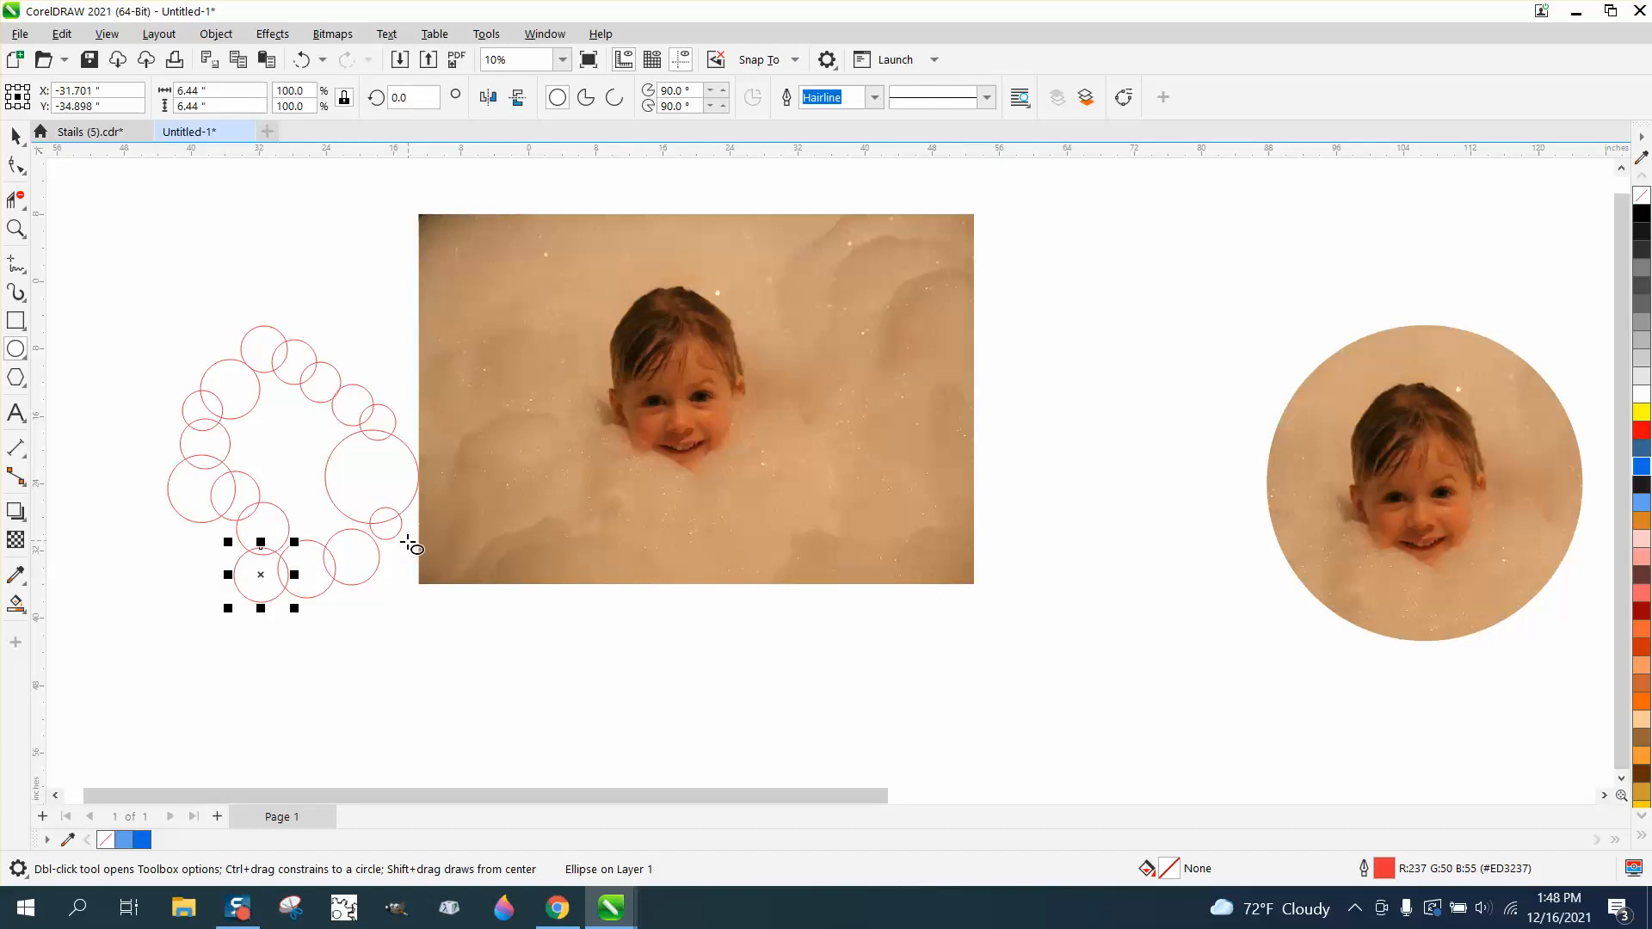
pyautogui.moveTo(405, 545); pyautogui.dragTo(356, 564)
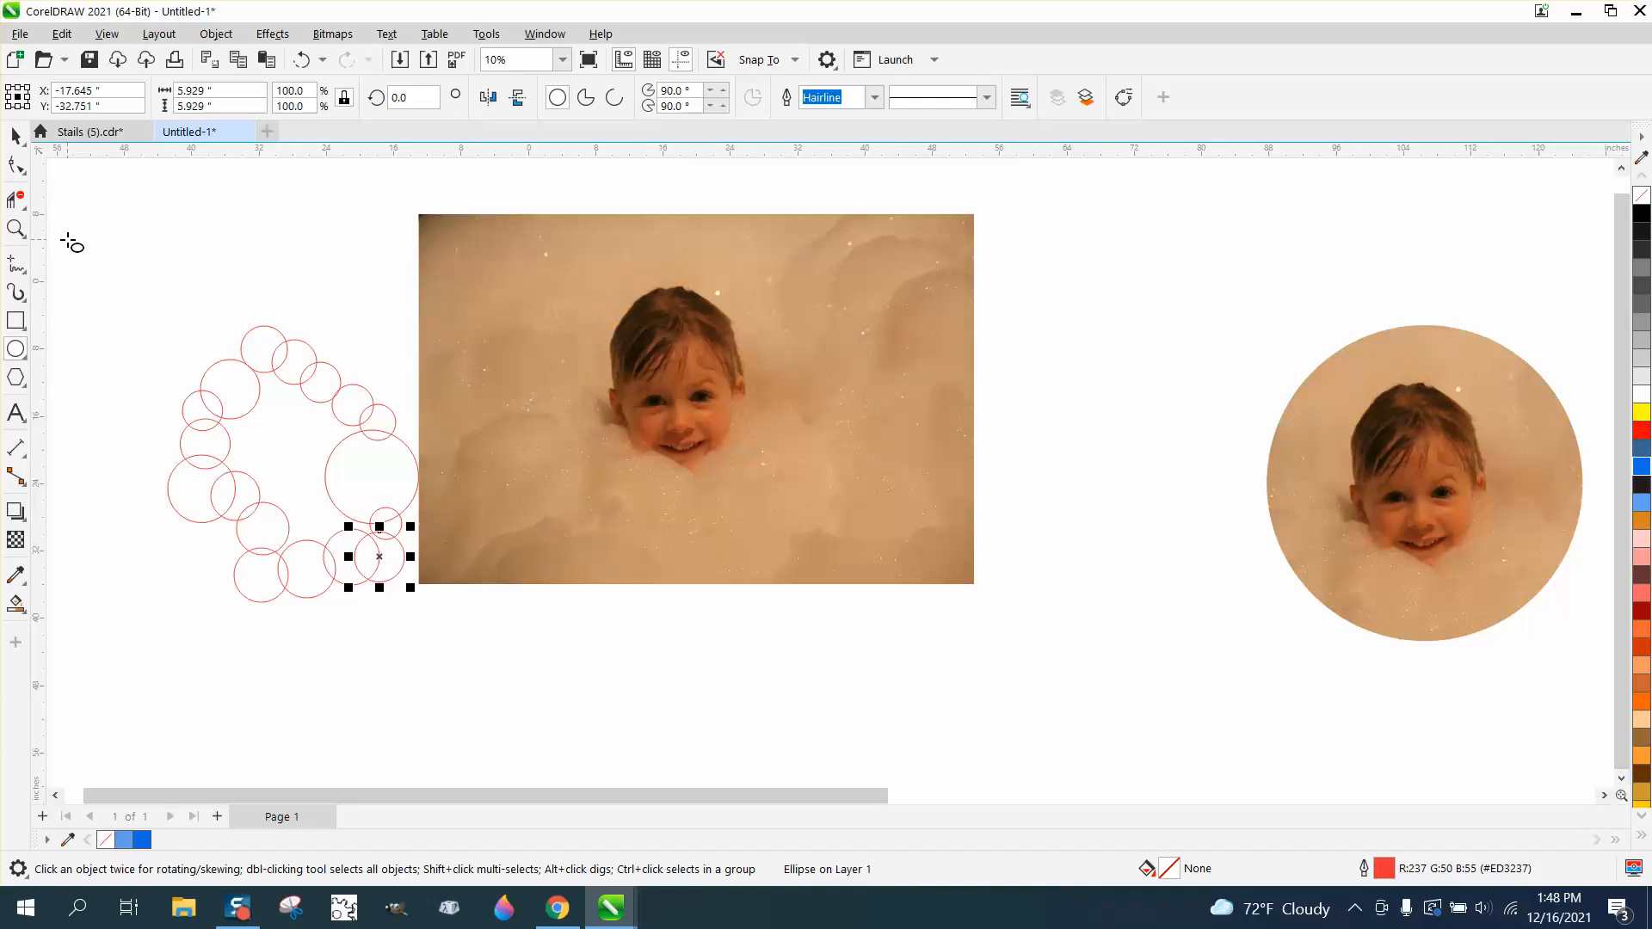
# Weld all the overlapping circles in the ring into one curve
pyautogui.click(15, 136)
pyautogui.moveTo(108, 250); pyautogui.dragTo(348, 577)
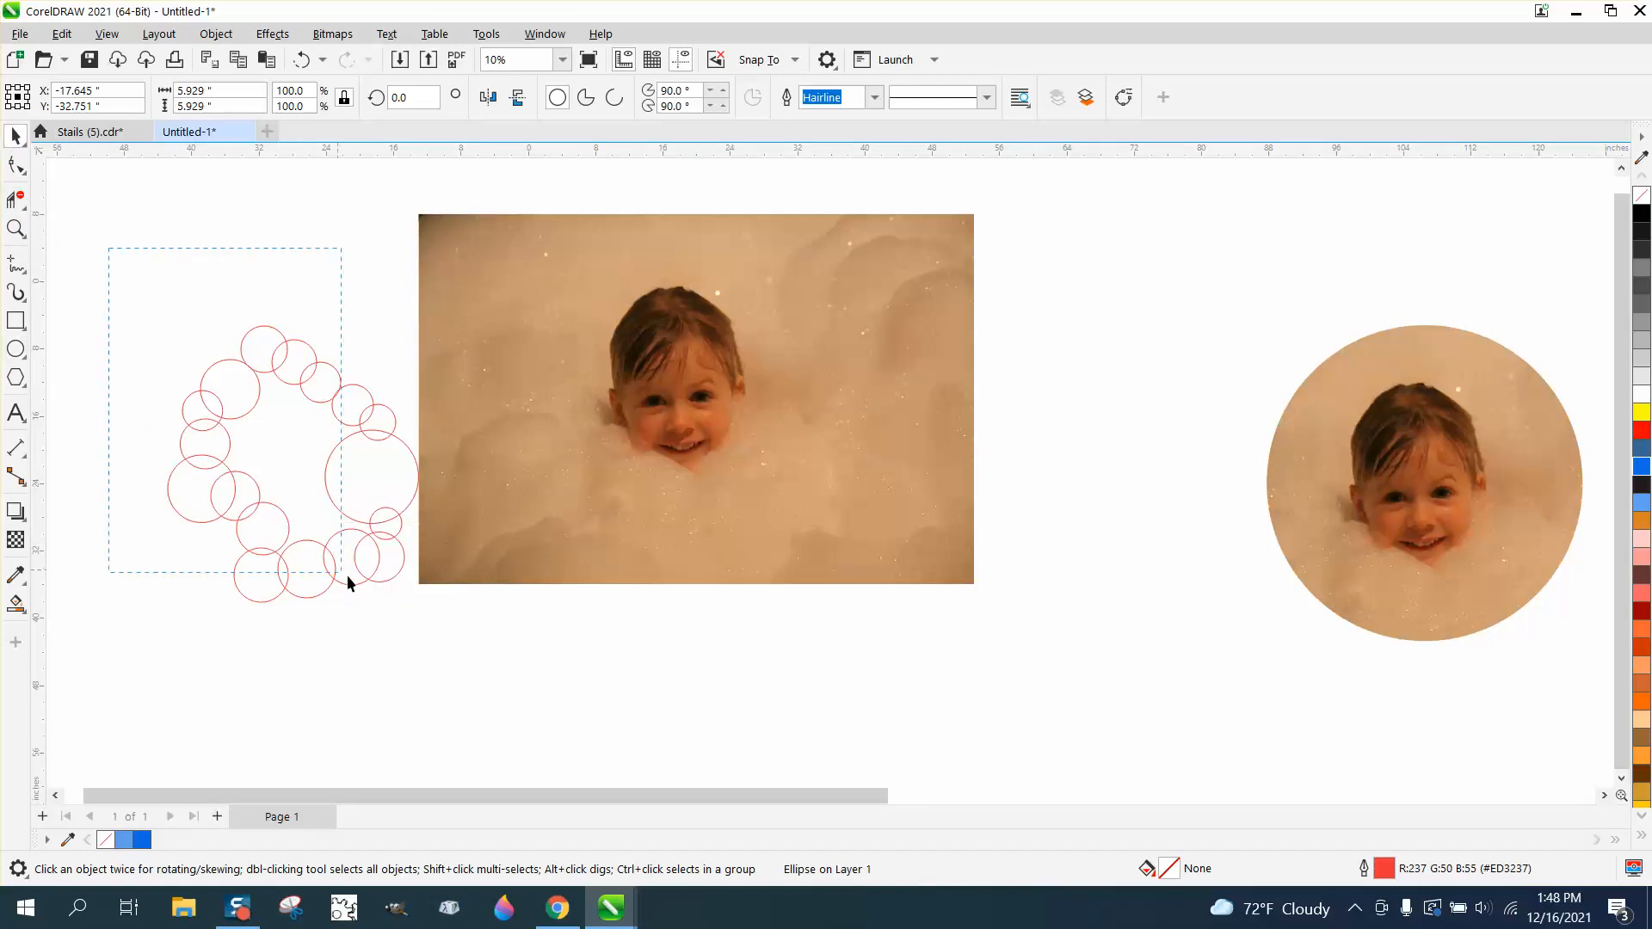
pyautogui.moveTo(451, 636); pyautogui.dragTo(453, 638)
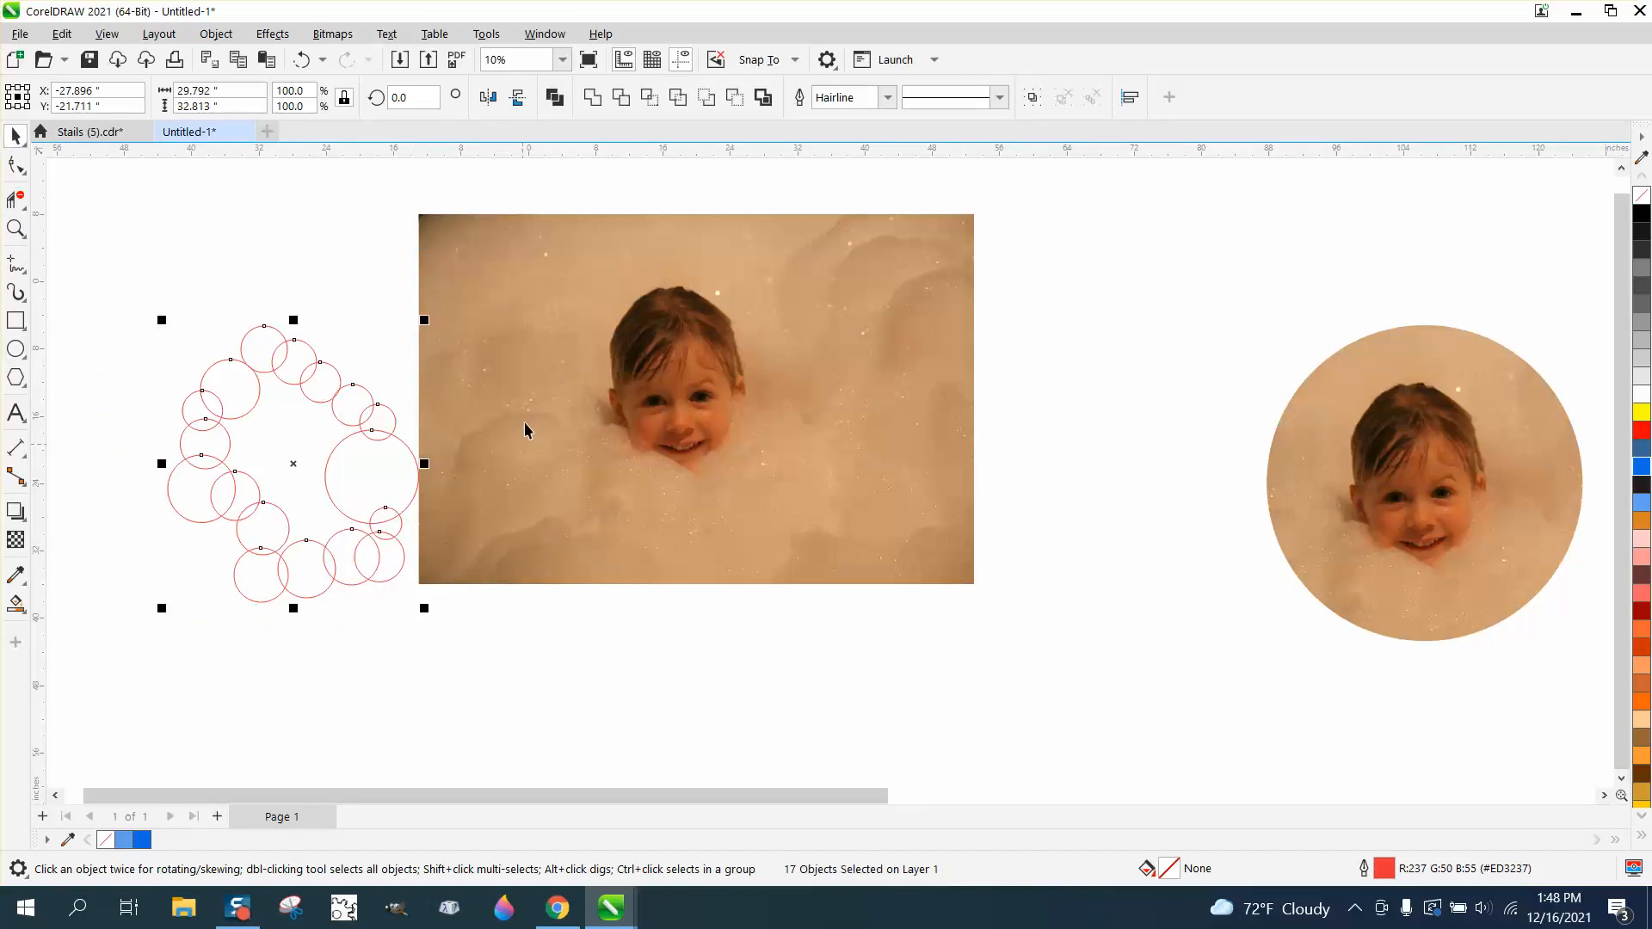
pyautogui.click(592, 97)
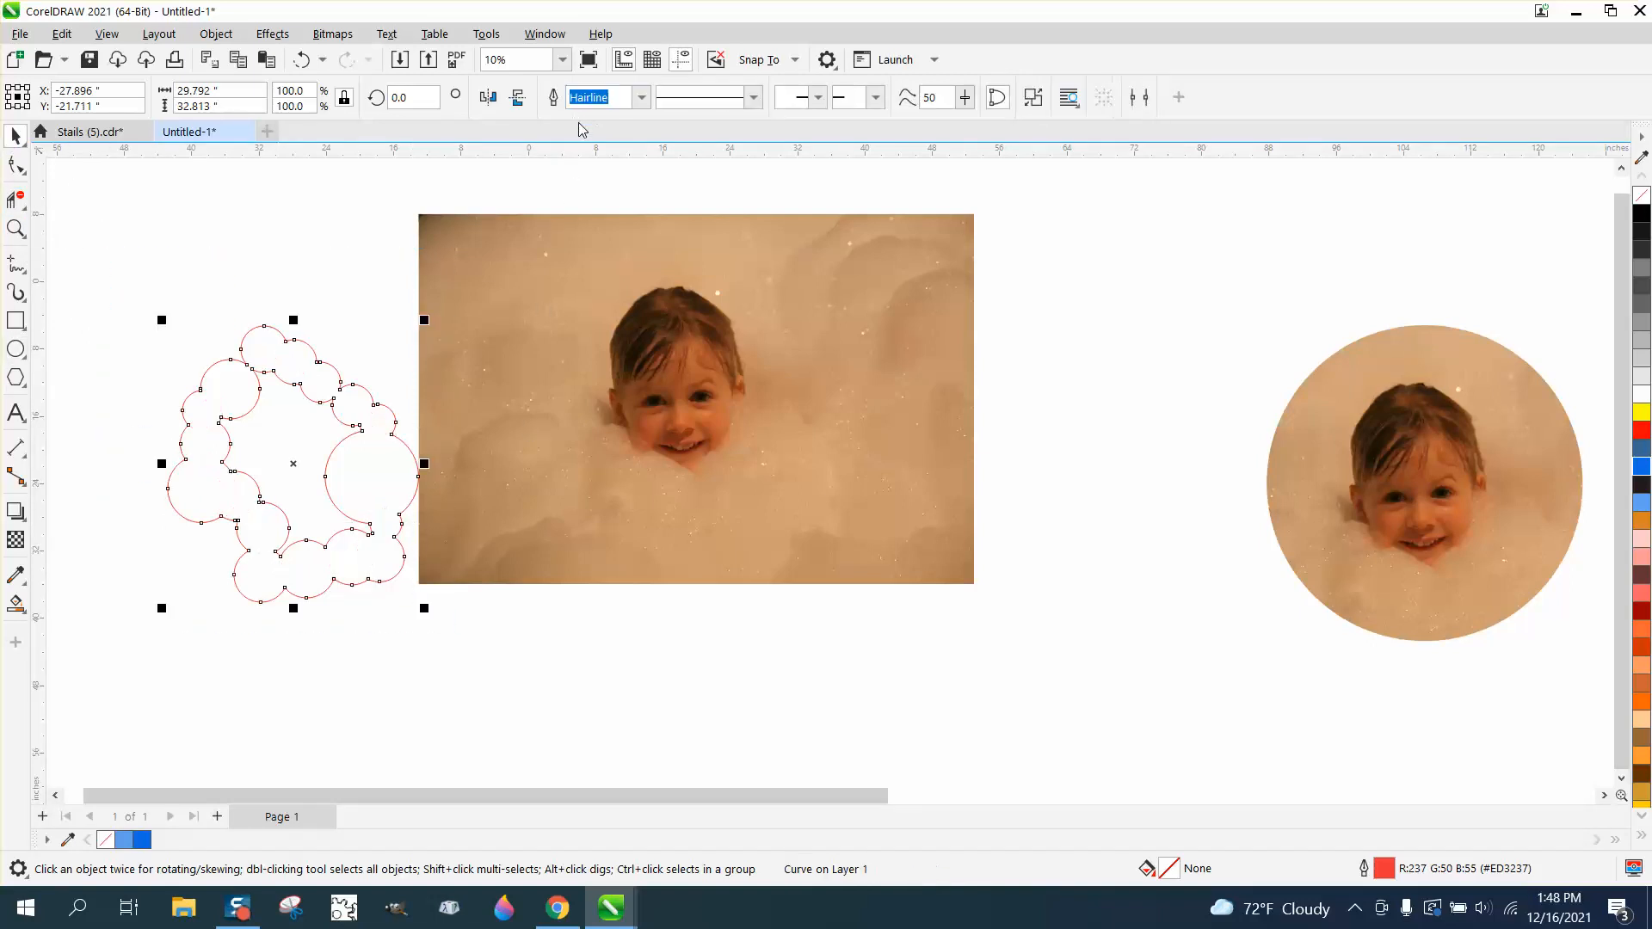
# Delete the inner segments of the welded ring with the Virtual Segment Delete tool, keeping only the outer cloud outline
pyautogui.click(16, 199)
pyautogui.moveTo(262, 360); pyautogui.dragTo(355, 440)
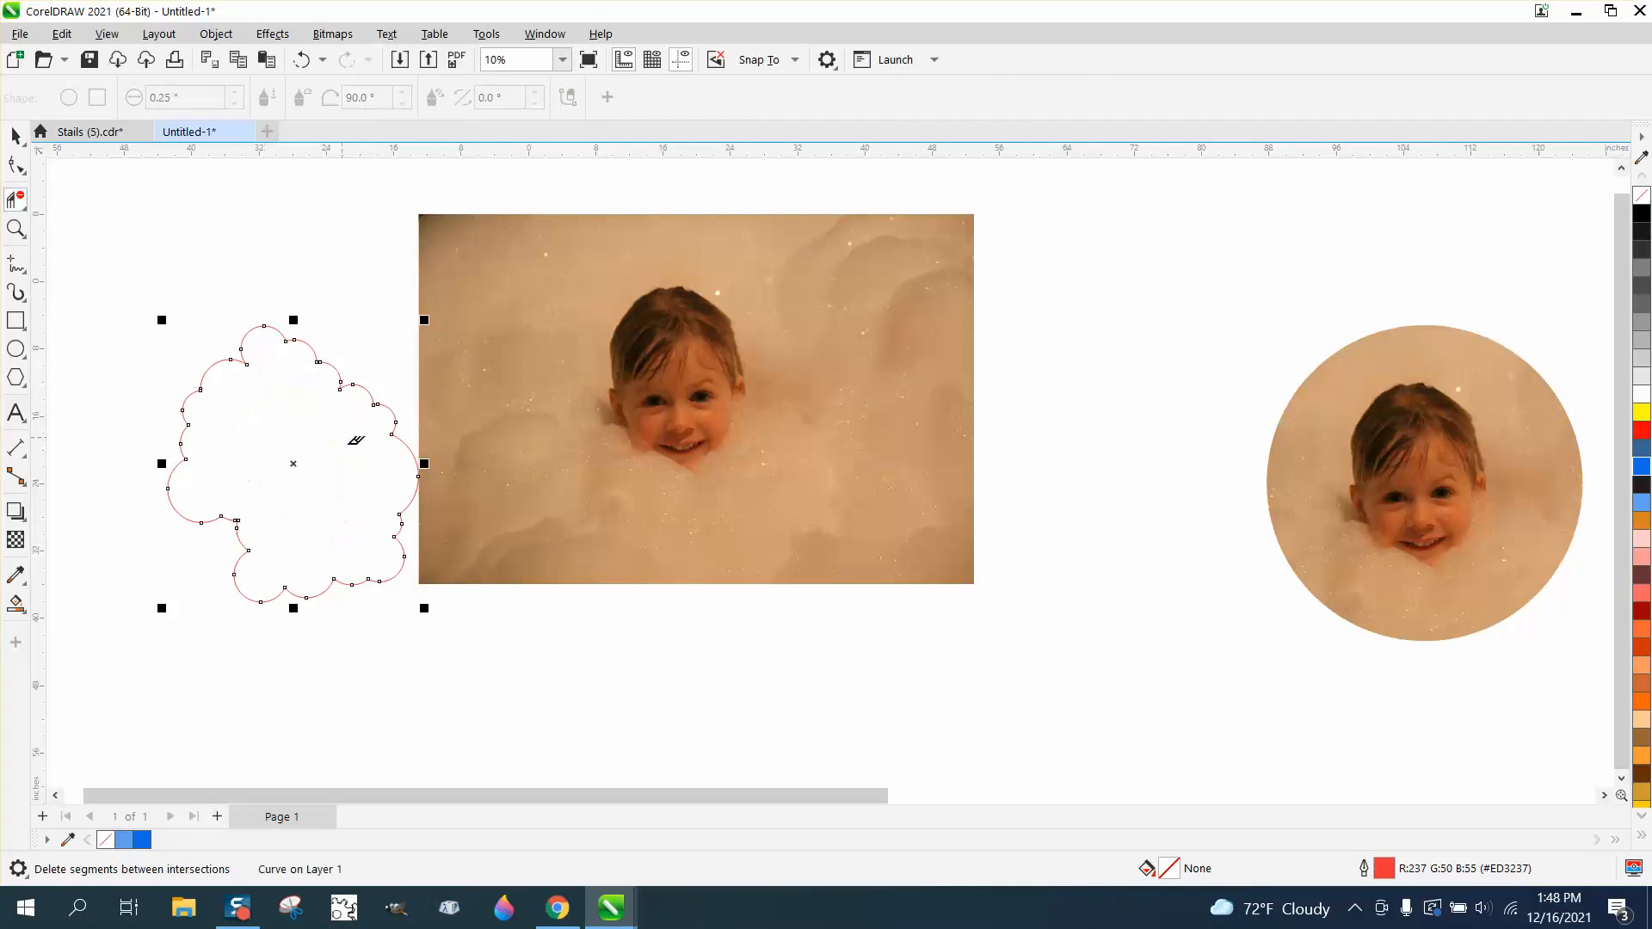
pyautogui.click(15, 135)
pyautogui.click(293, 305)
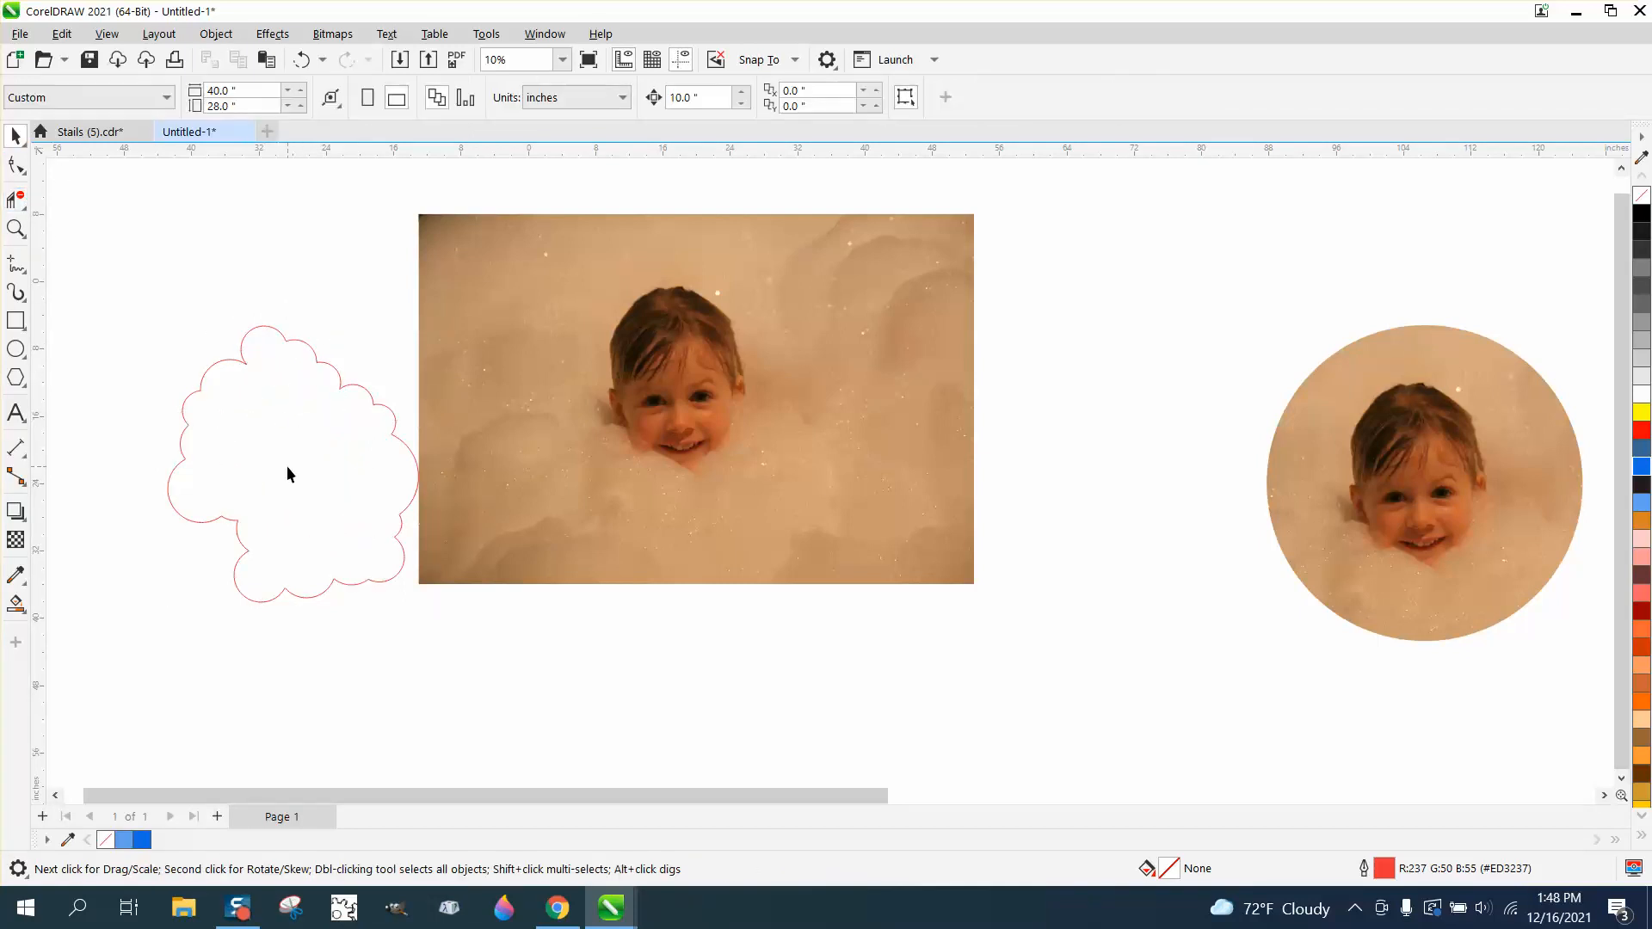
# Move the cloud outline onto the photo around the child's head and enlarge it to about 130%
pyautogui.moveTo(291, 463); pyautogui.dragTo(673, 367)
pyautogui.moveTo(807, 519); pyautogui.dragTo(895, 602)
# Rotate the cloud outline to about 349 degrees, widen it to about 48.9 inches and reposition it around the child's head
pyautogui.click(836, 338)
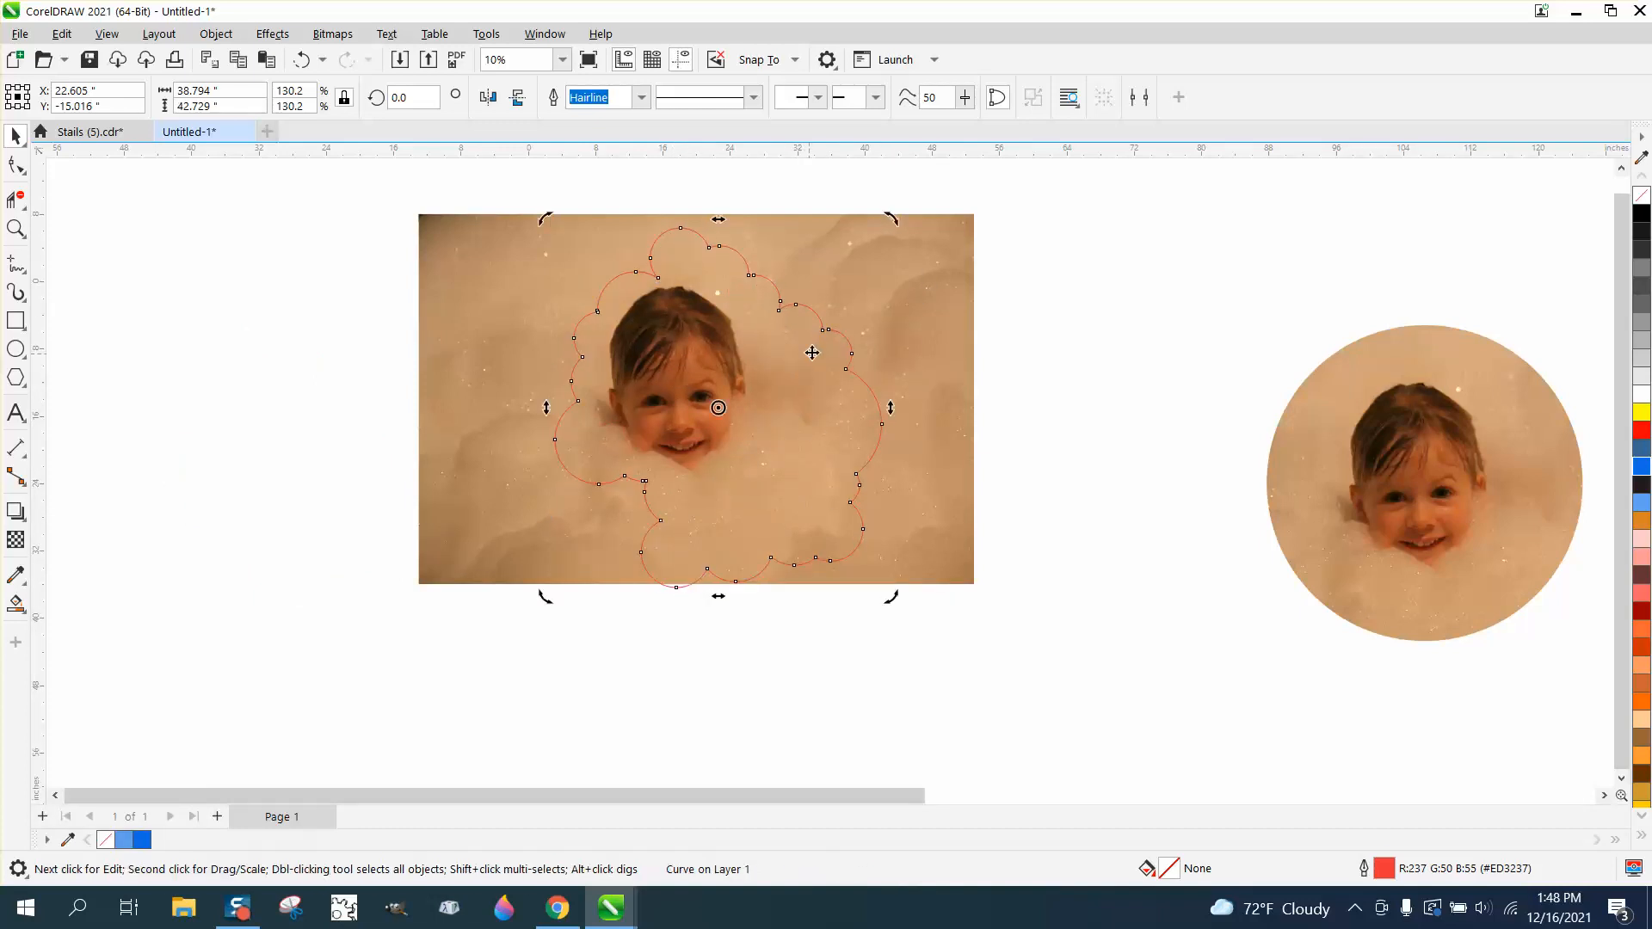
pyautogui.moveTo(890, 234); pyautogui.dragTo(938, 252)
pyautogui.click(1101, 327)
pyautogui.click(854, 386)
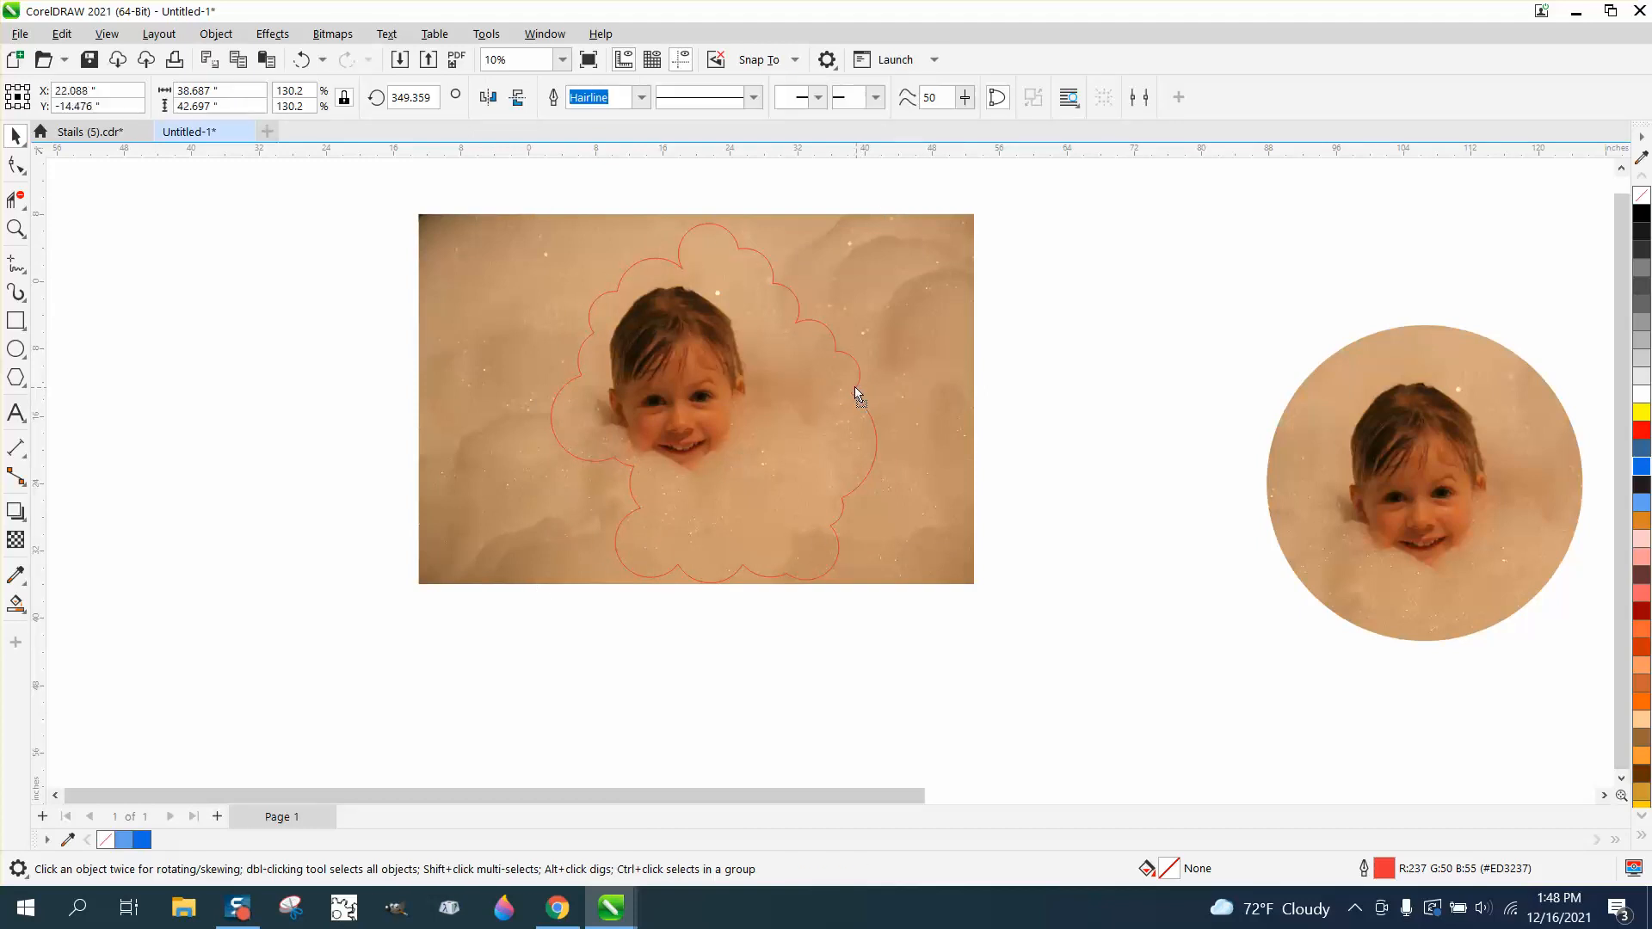
pyautogui.moveTo(854, 385); pyautogui.dragTo(936, 393)
pyautogui.moveTo(714, 397); pyautogui.dragTo(684, 394)
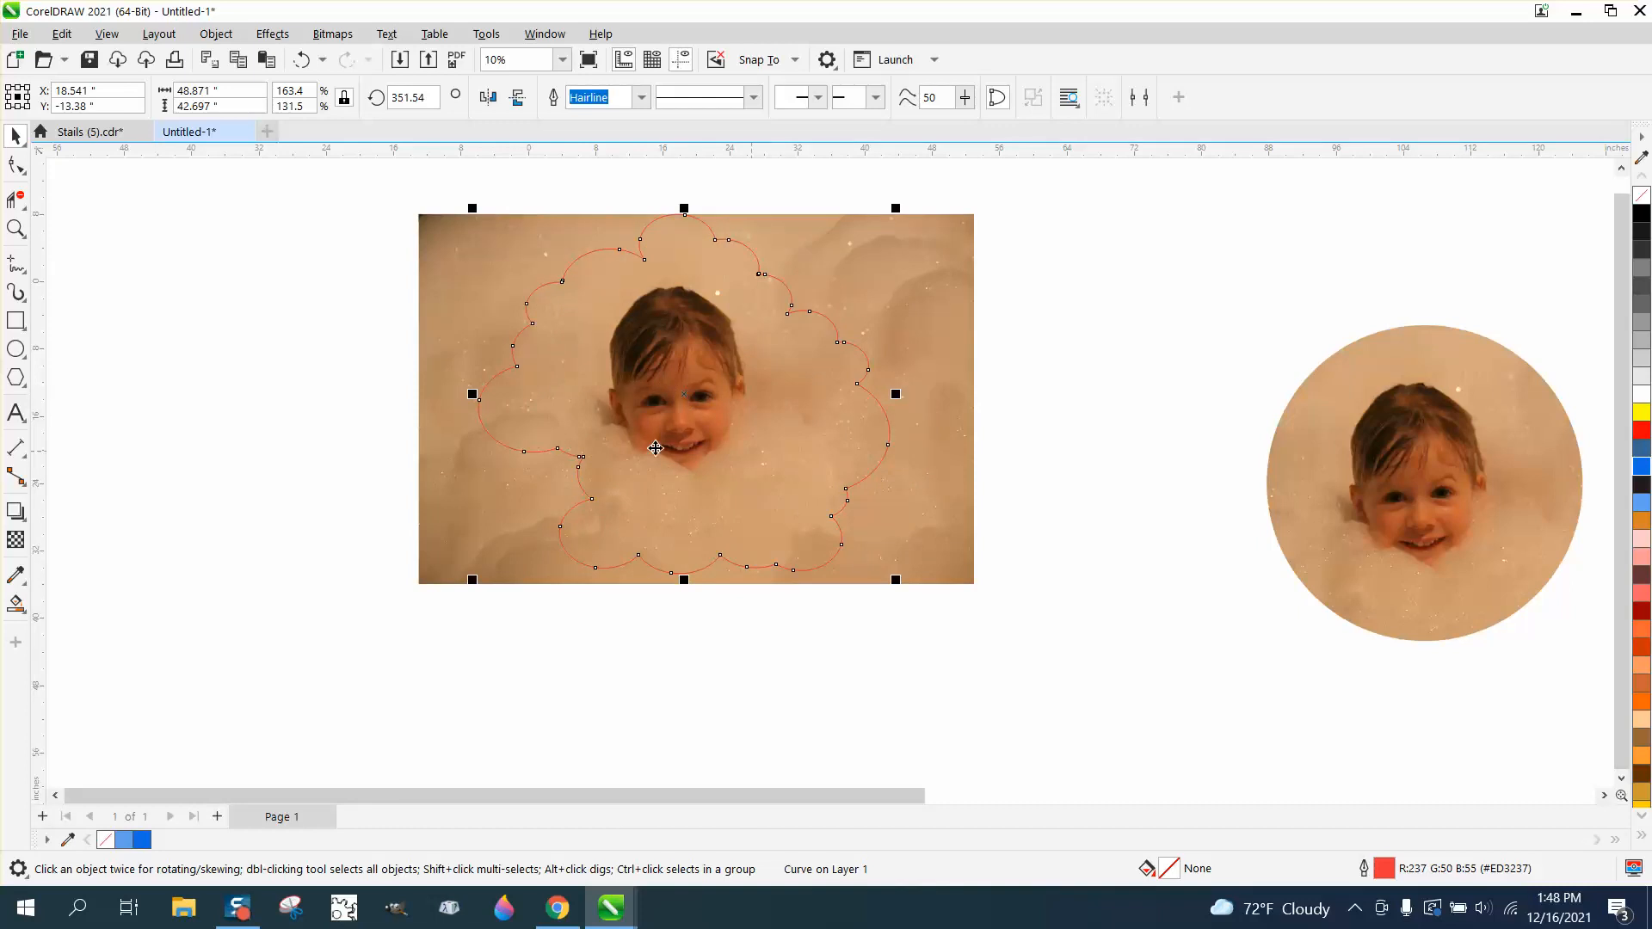
# Intersect the cloud outline with the photo and move the cloud-shaped cutout to the left of the photo
pyautogui.moveTo(348, 188); pyautogui.dragTo(1028, 643)
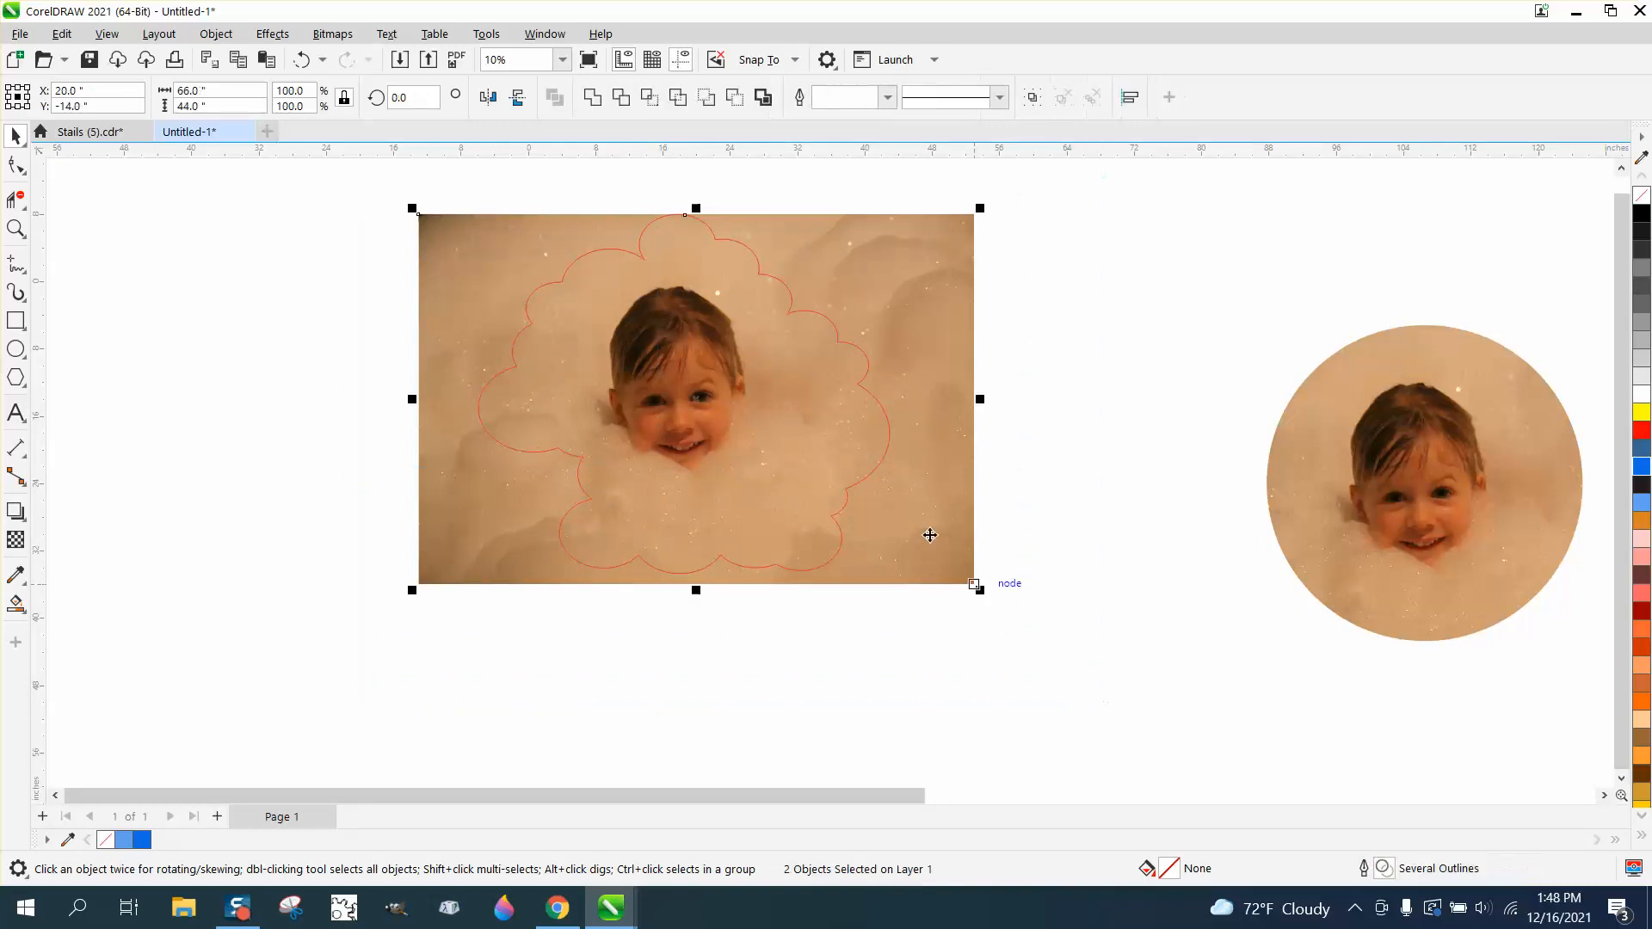
pyautogui.click(649, 98)
pyautogui.scroll(-1, 697, 394)
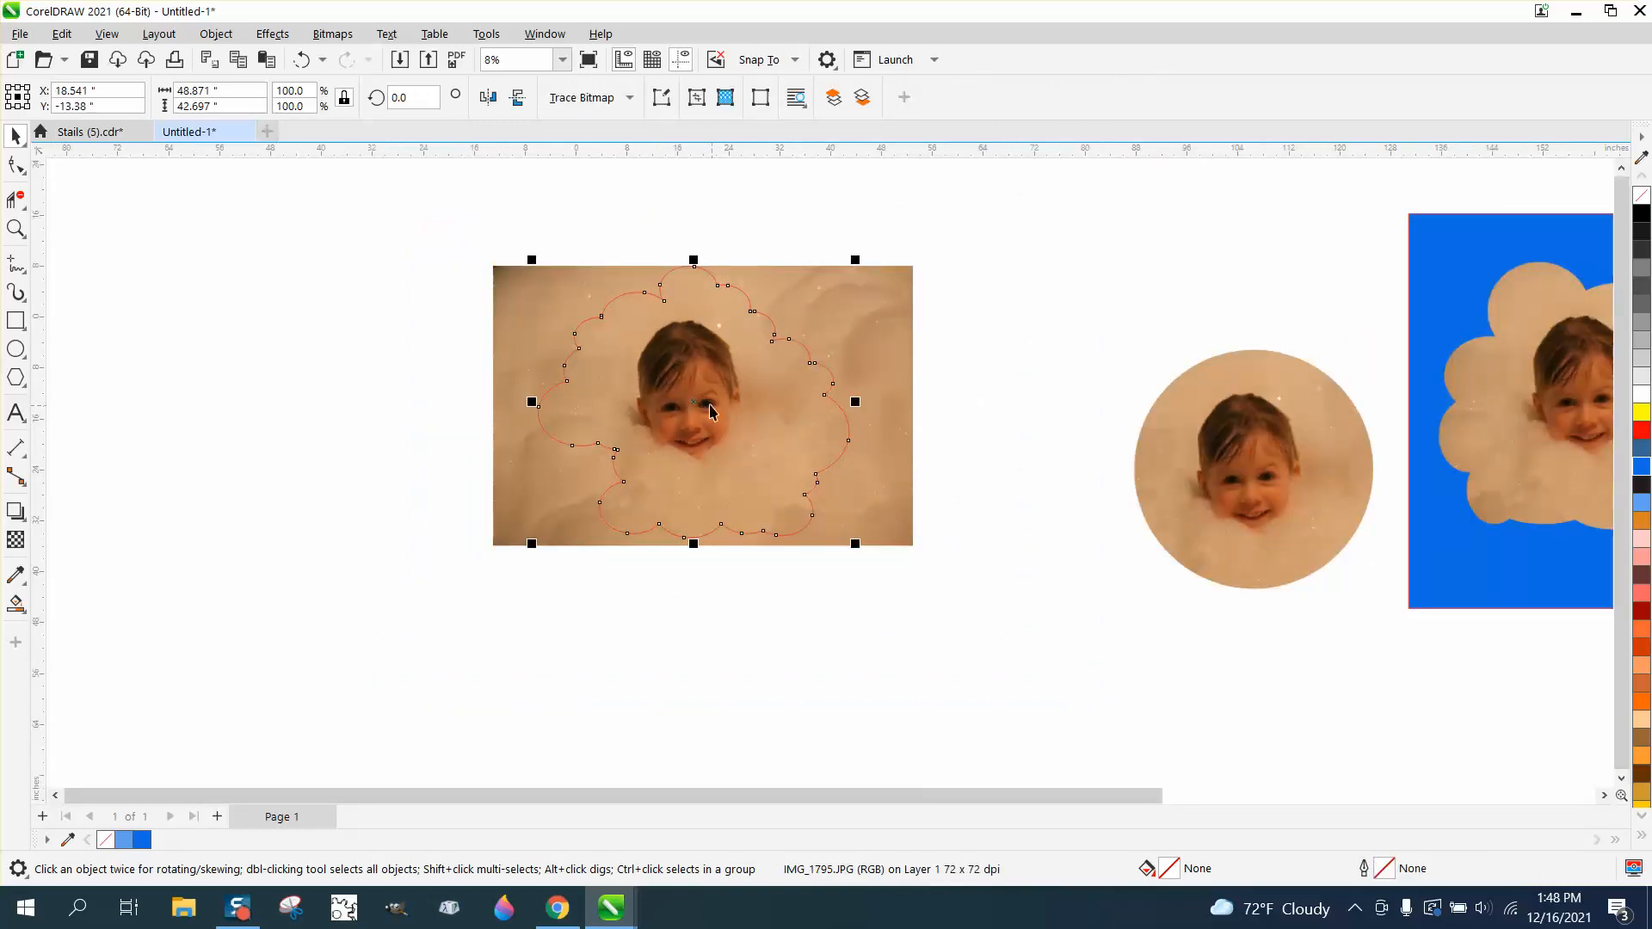
pyautogui.moveTo(691, 400); pyautogui.dragTo(301, 395)
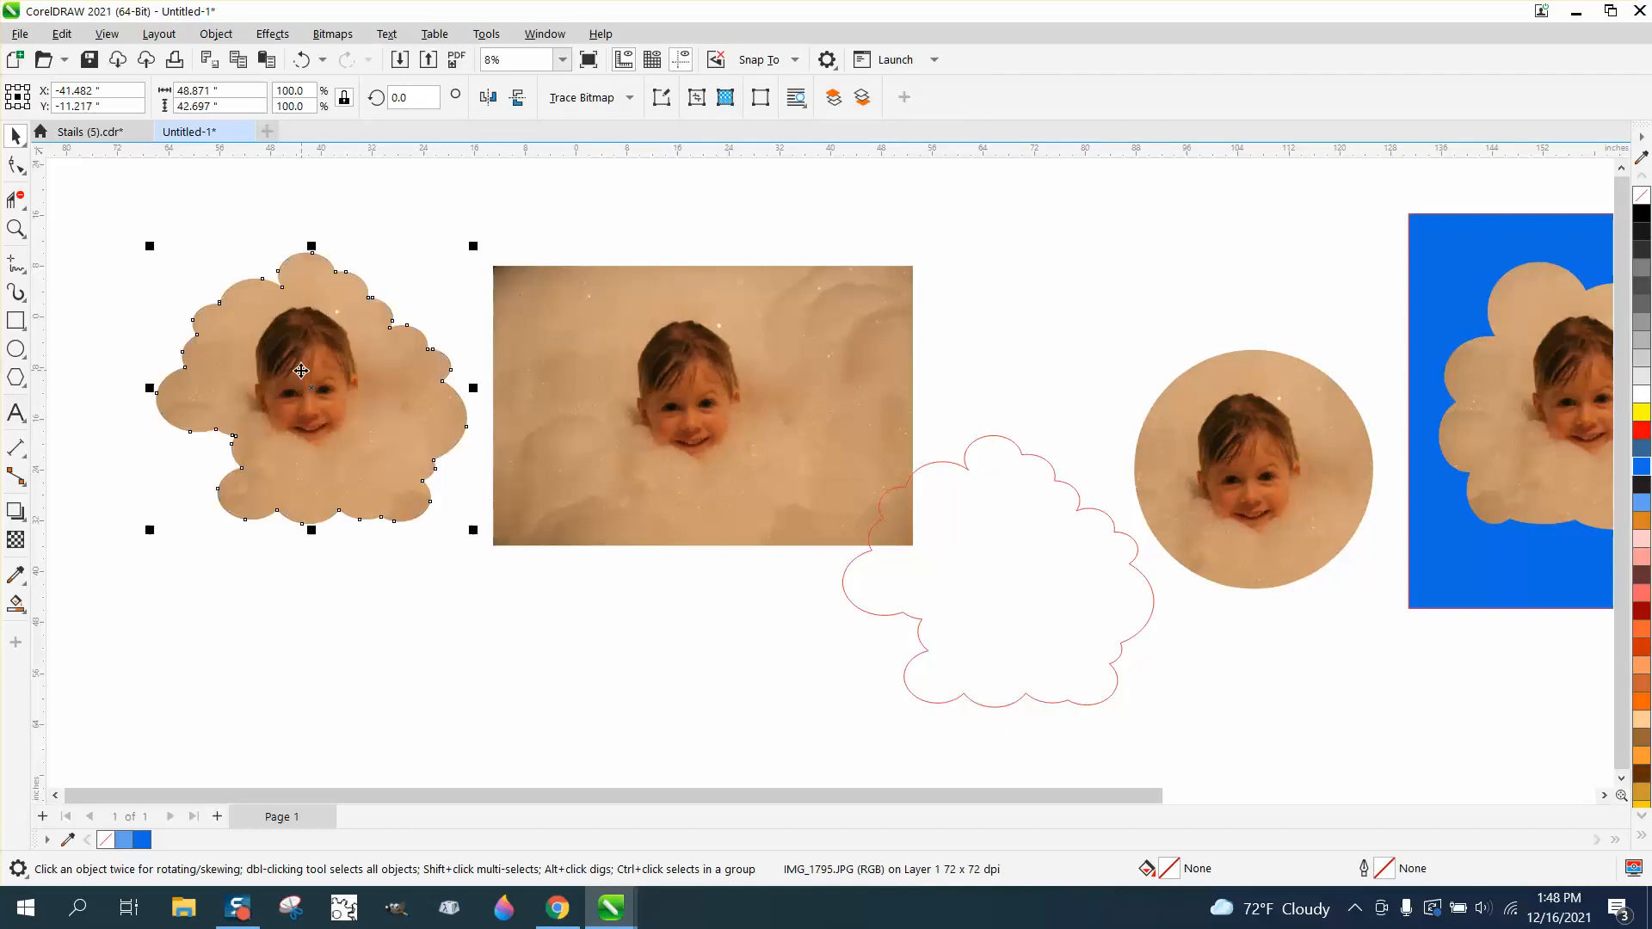
# Move the cloud-shaped cutout beneath the sample cloud cutout, just below the blue rectangle
pyautogui.scroll(-2, 298, 435)
pyautogui.rightClick(346, 285)
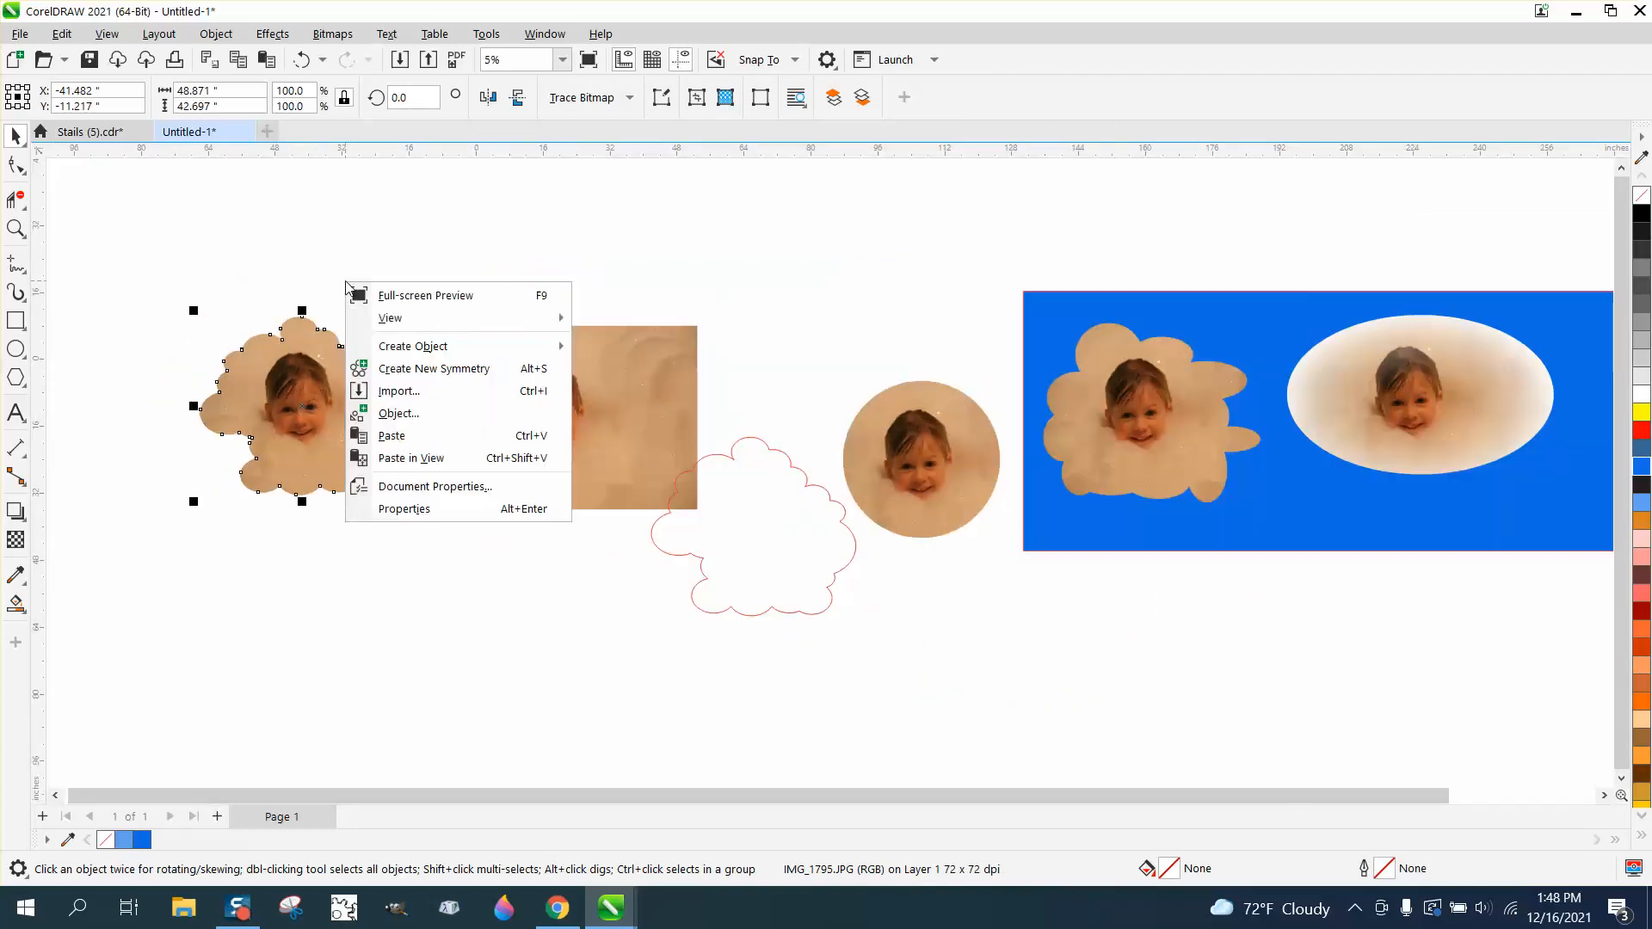
pyautogui.click(240, 274)
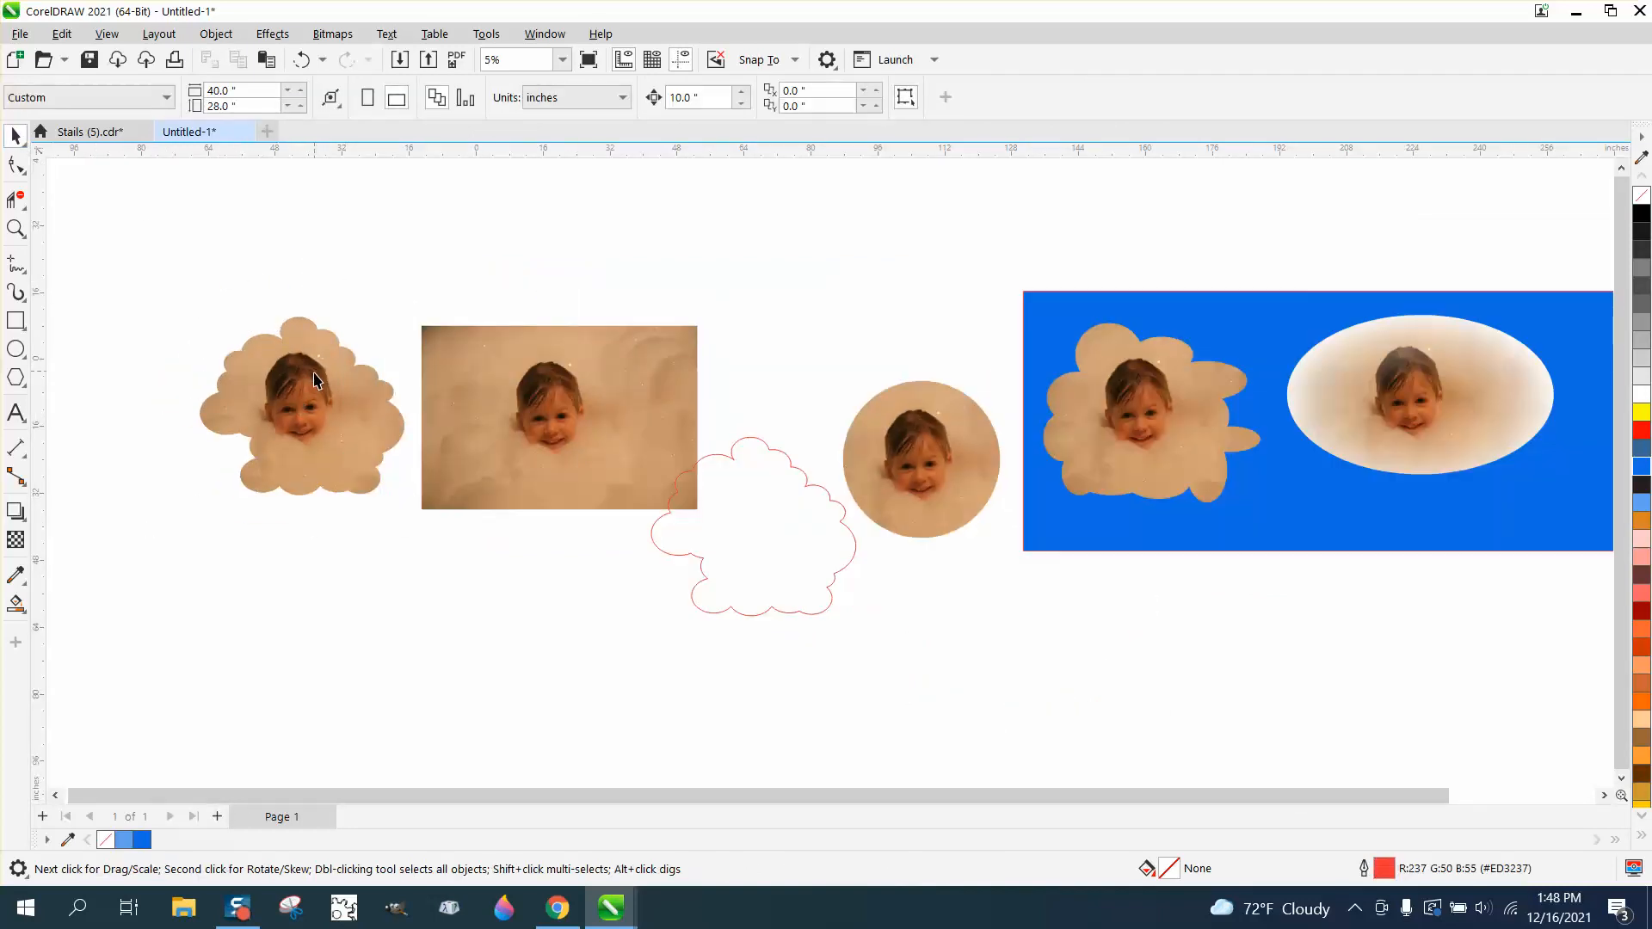
pyautogui.moveTo(315, 379); pyautogui.dragTo(1164, 604)
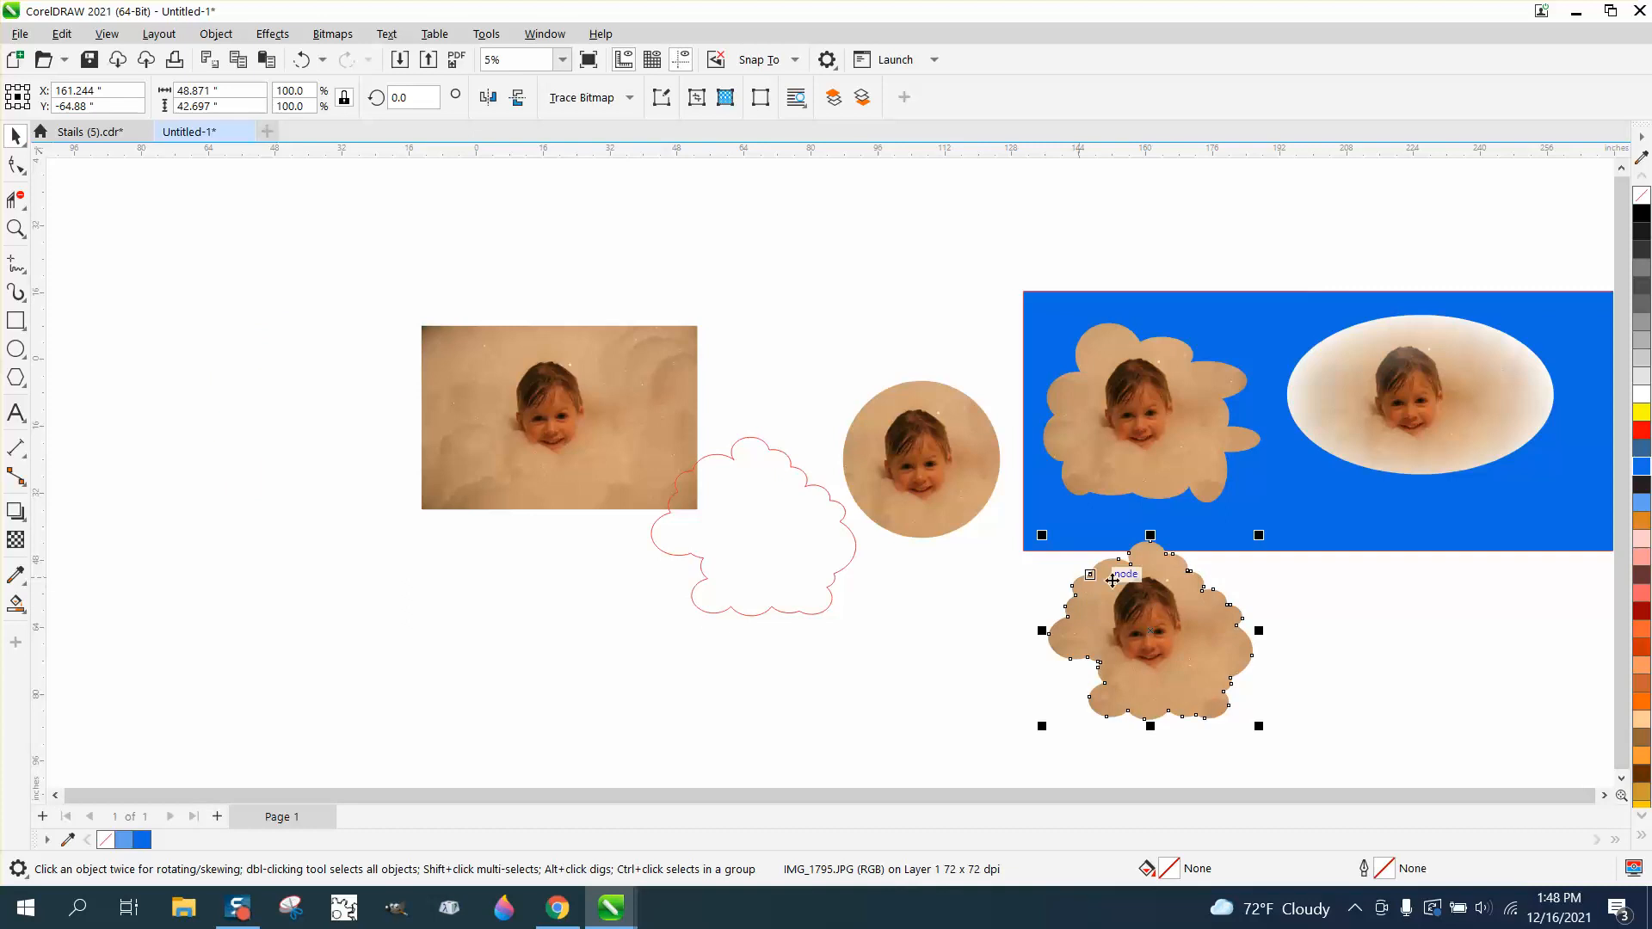
# Delete the leftover cloud outline and shift the original photo slightly up and to the left
pyautogui.click(707, 471)
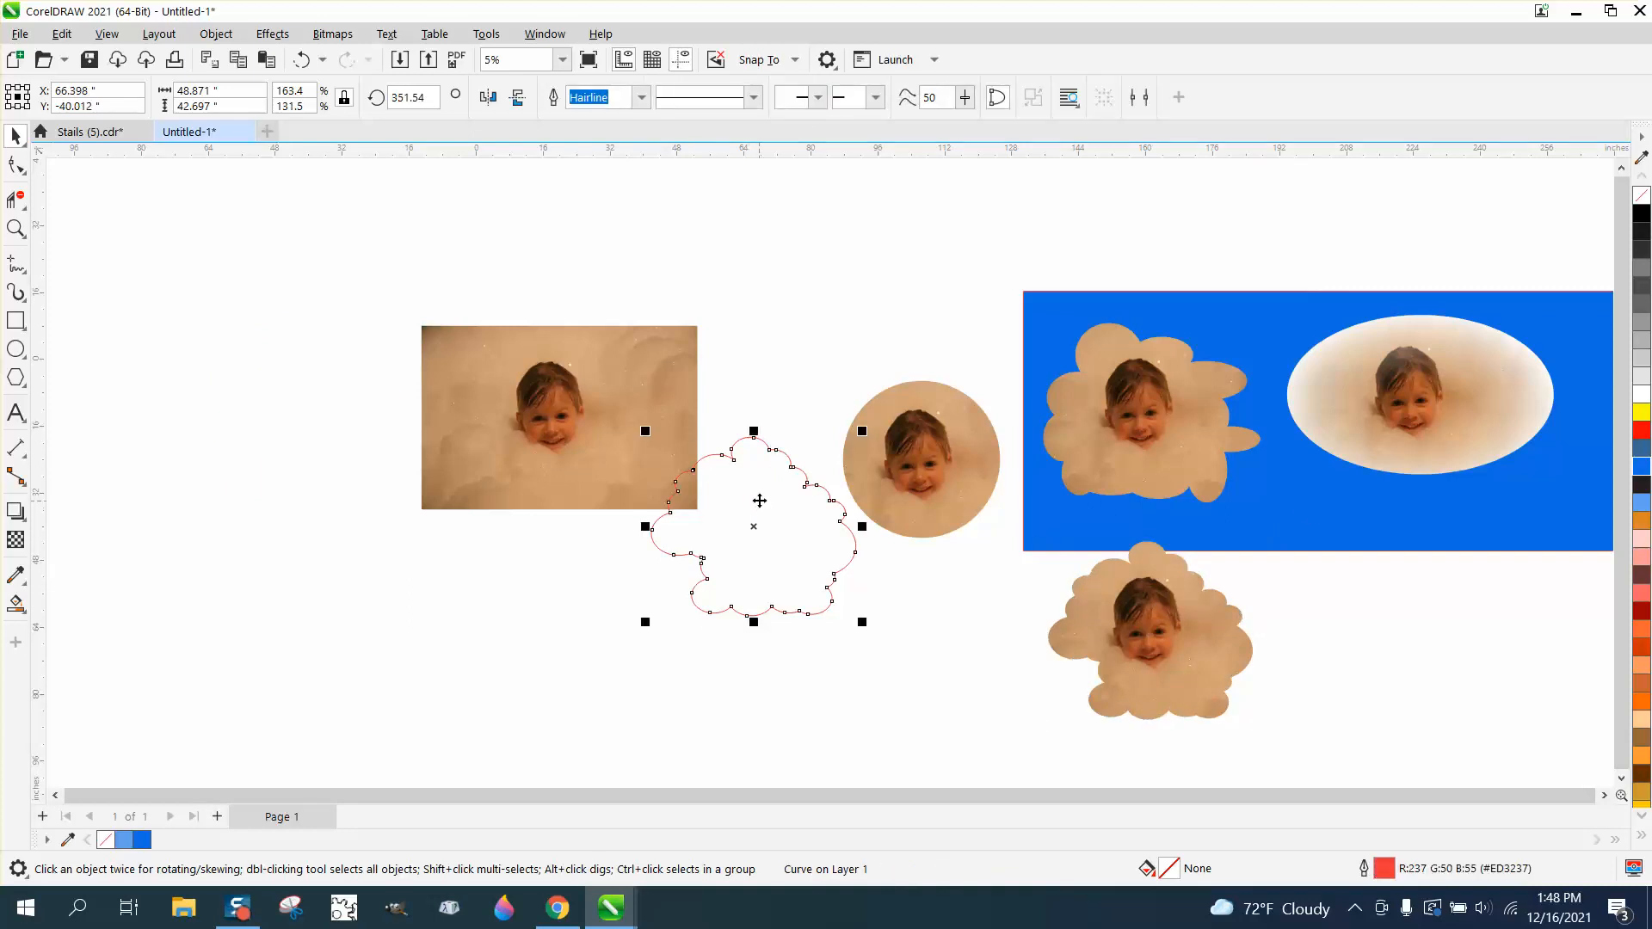
pyautogui.press('Delete')
pyautogui.moveTo(659, 470); pyautogui.dragTo(632, 446)
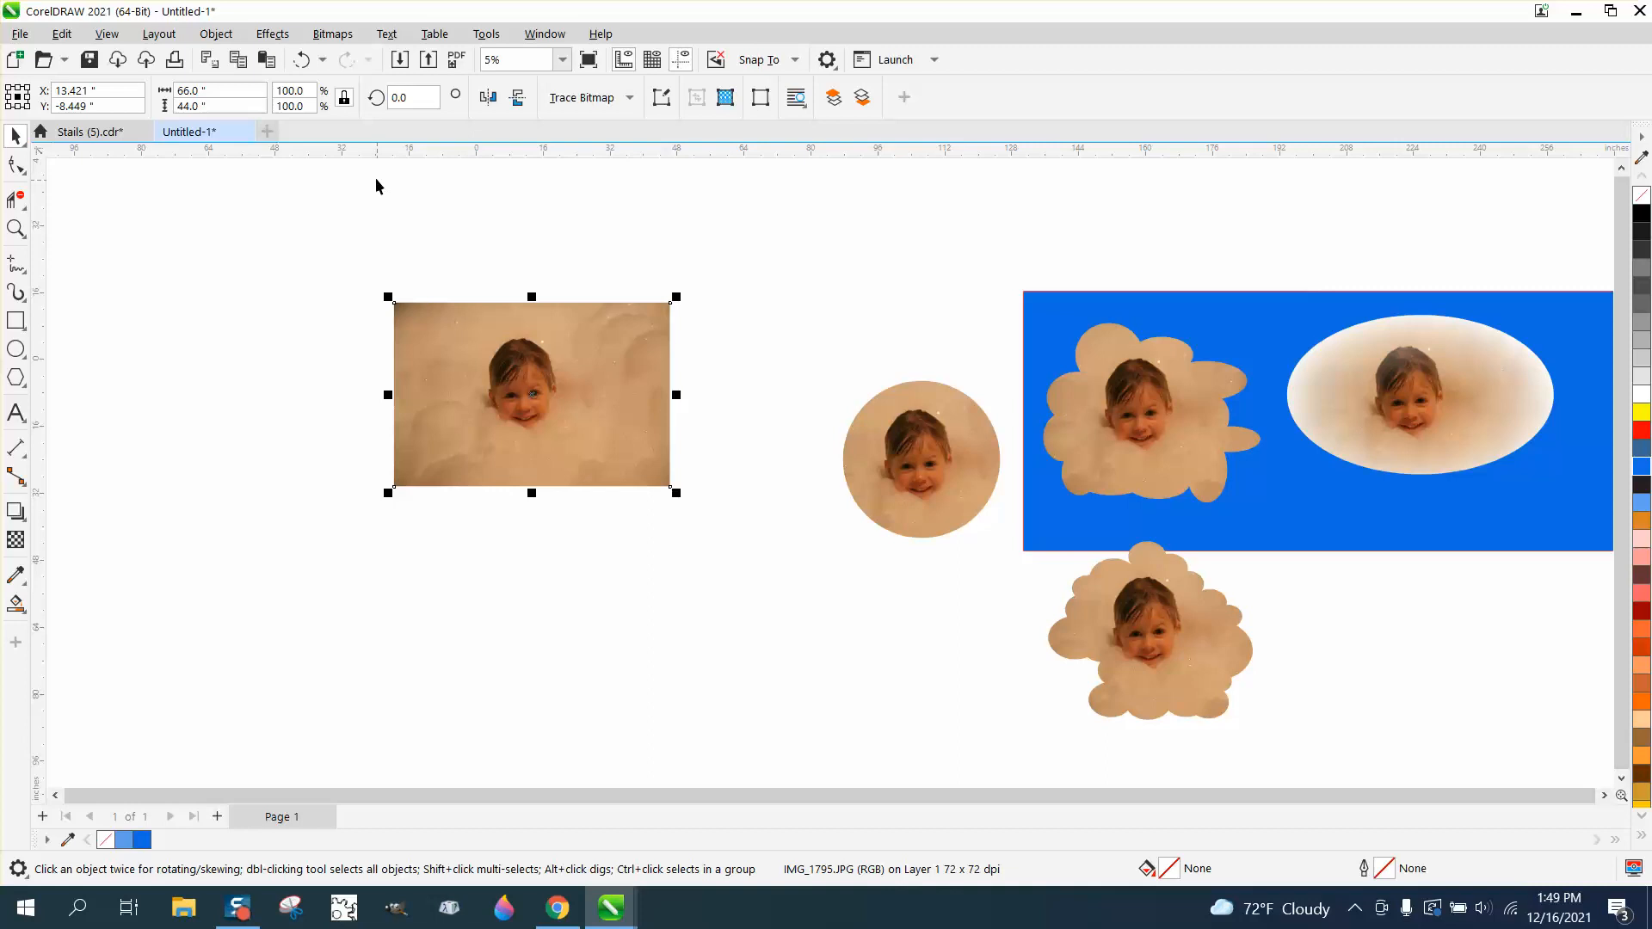
# Start the Vignette effect on the photo and preview the ellipse shape in black and in white
pyautogui.click(274, 34)
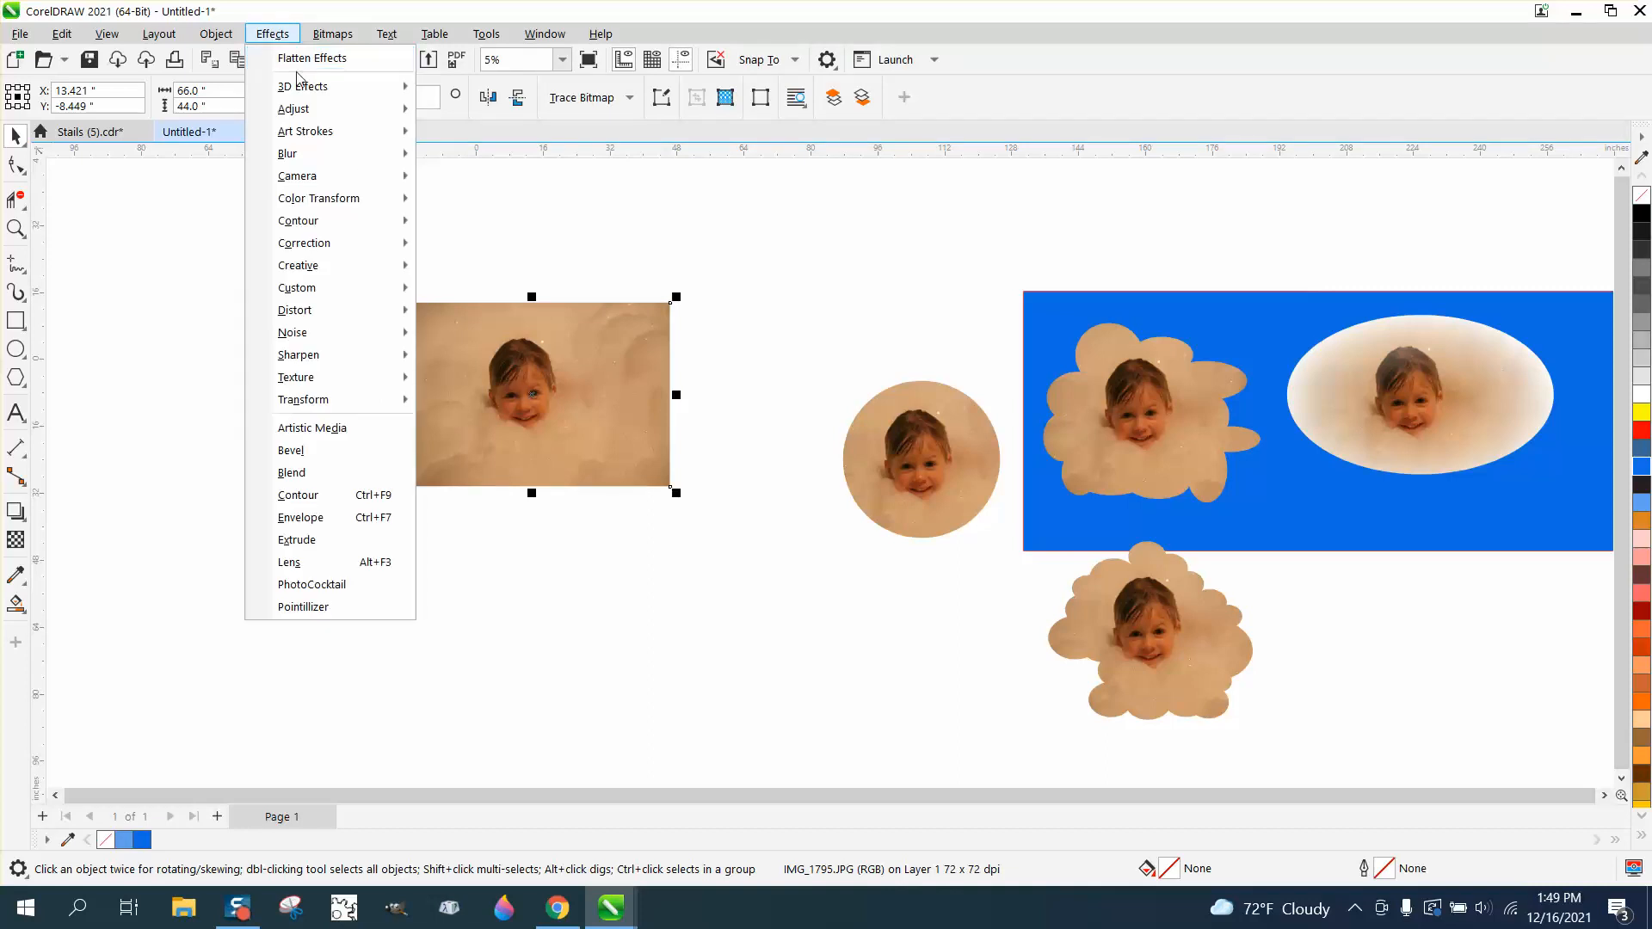
pyautogui.moveTo(291, 277)
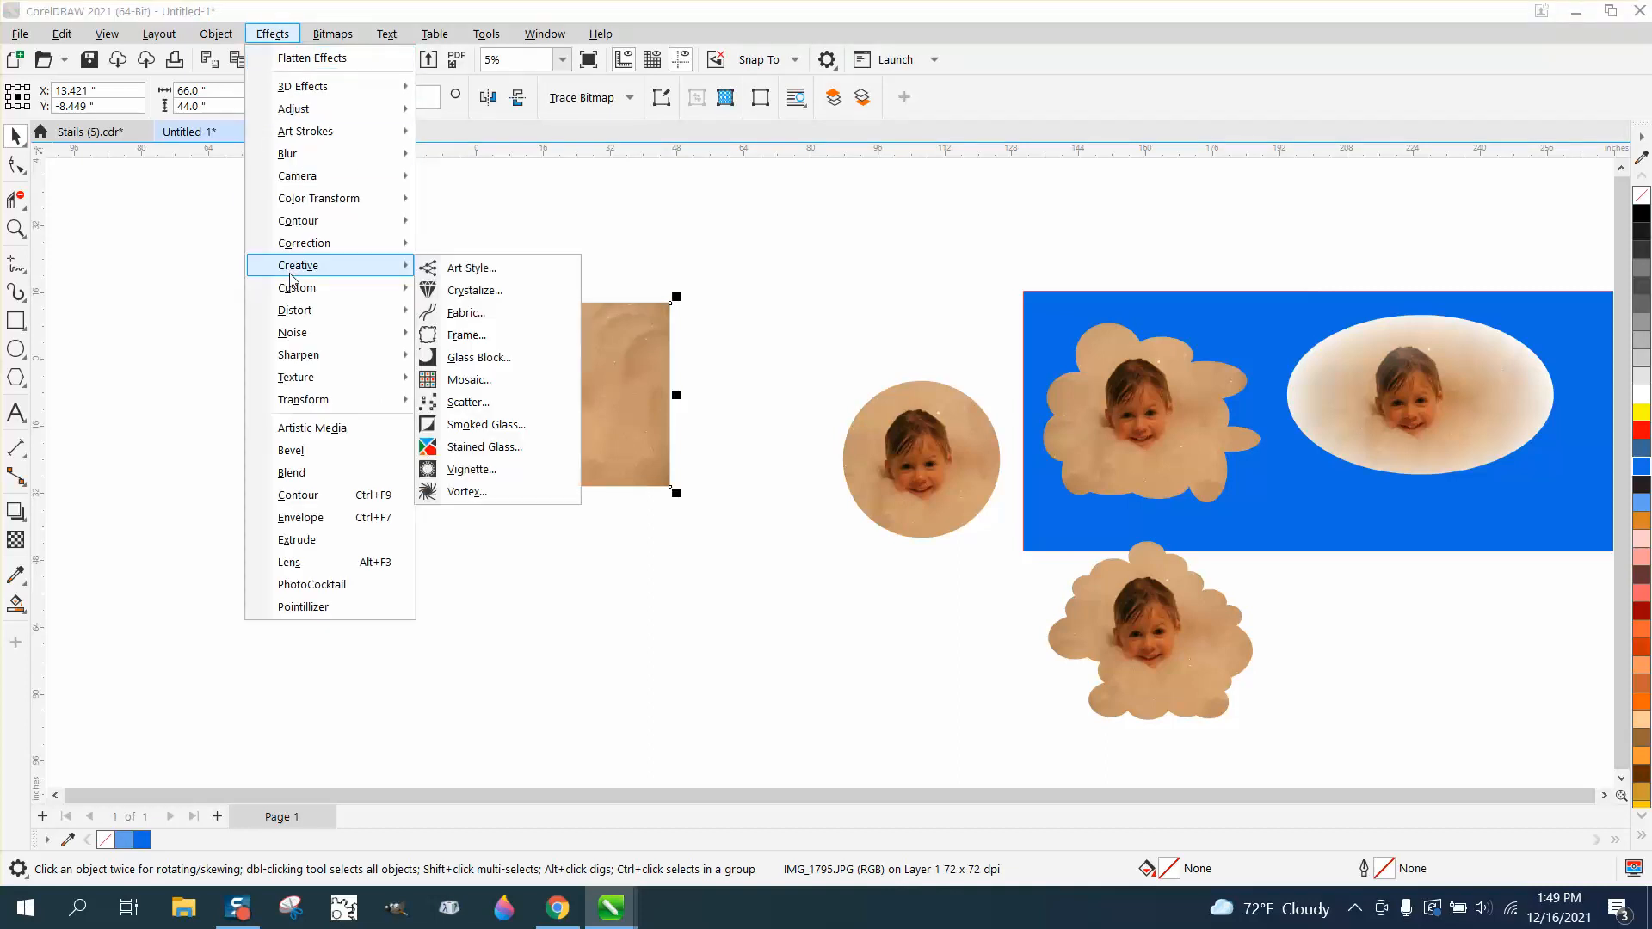
pyautogui.click(469, 469)
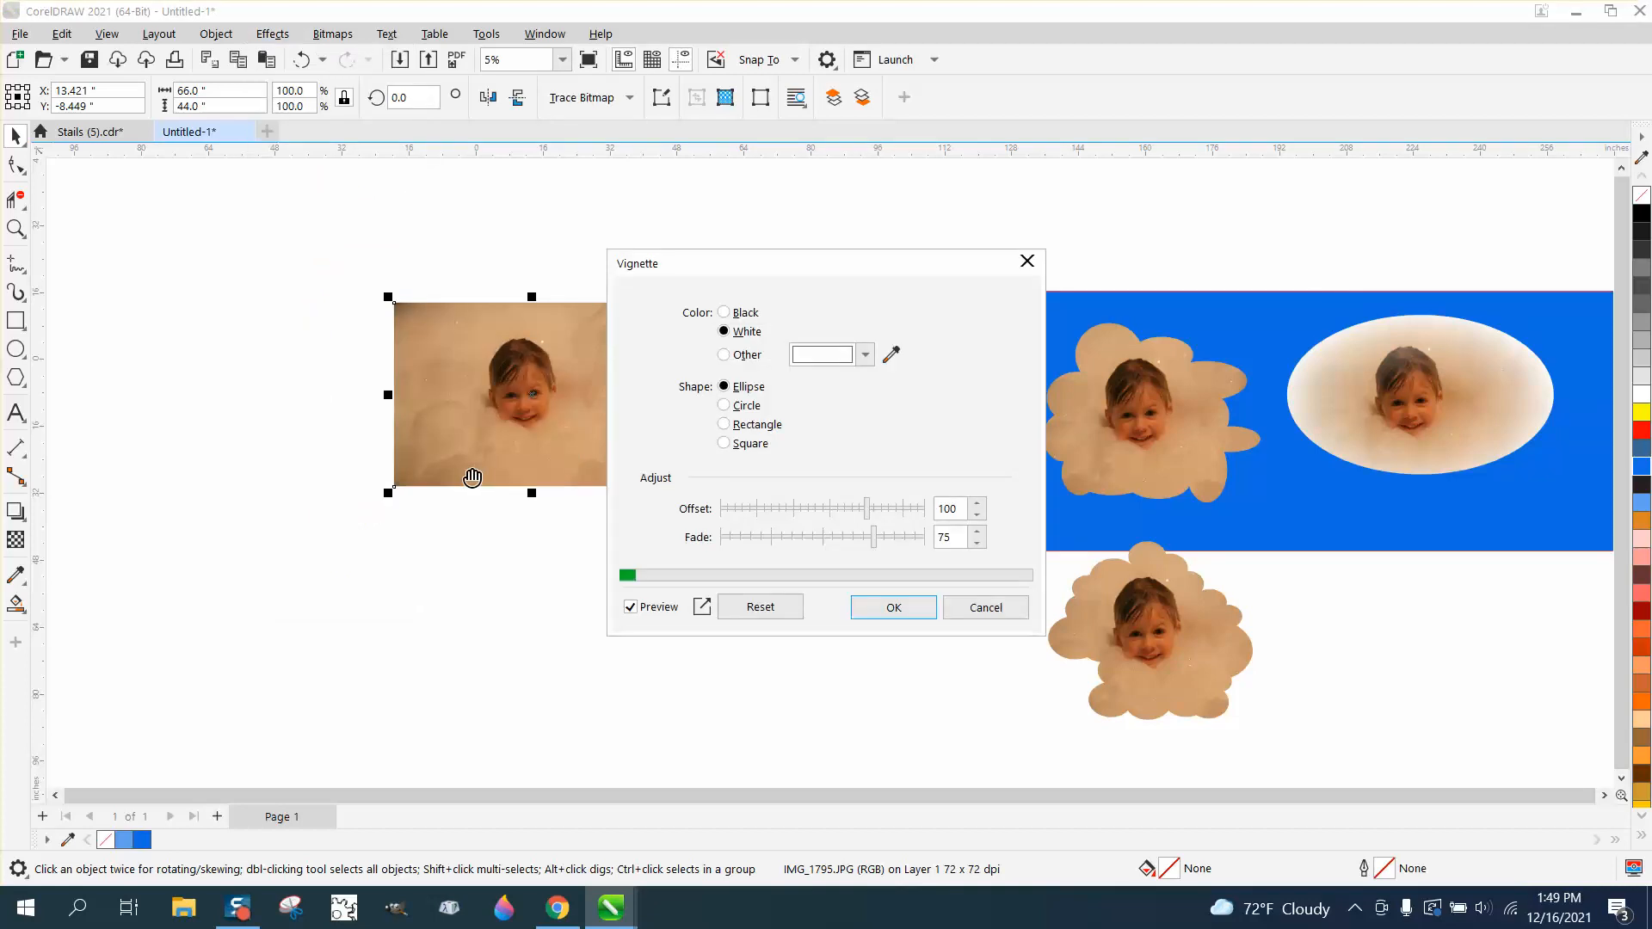
pyautogui.click(723, 313)
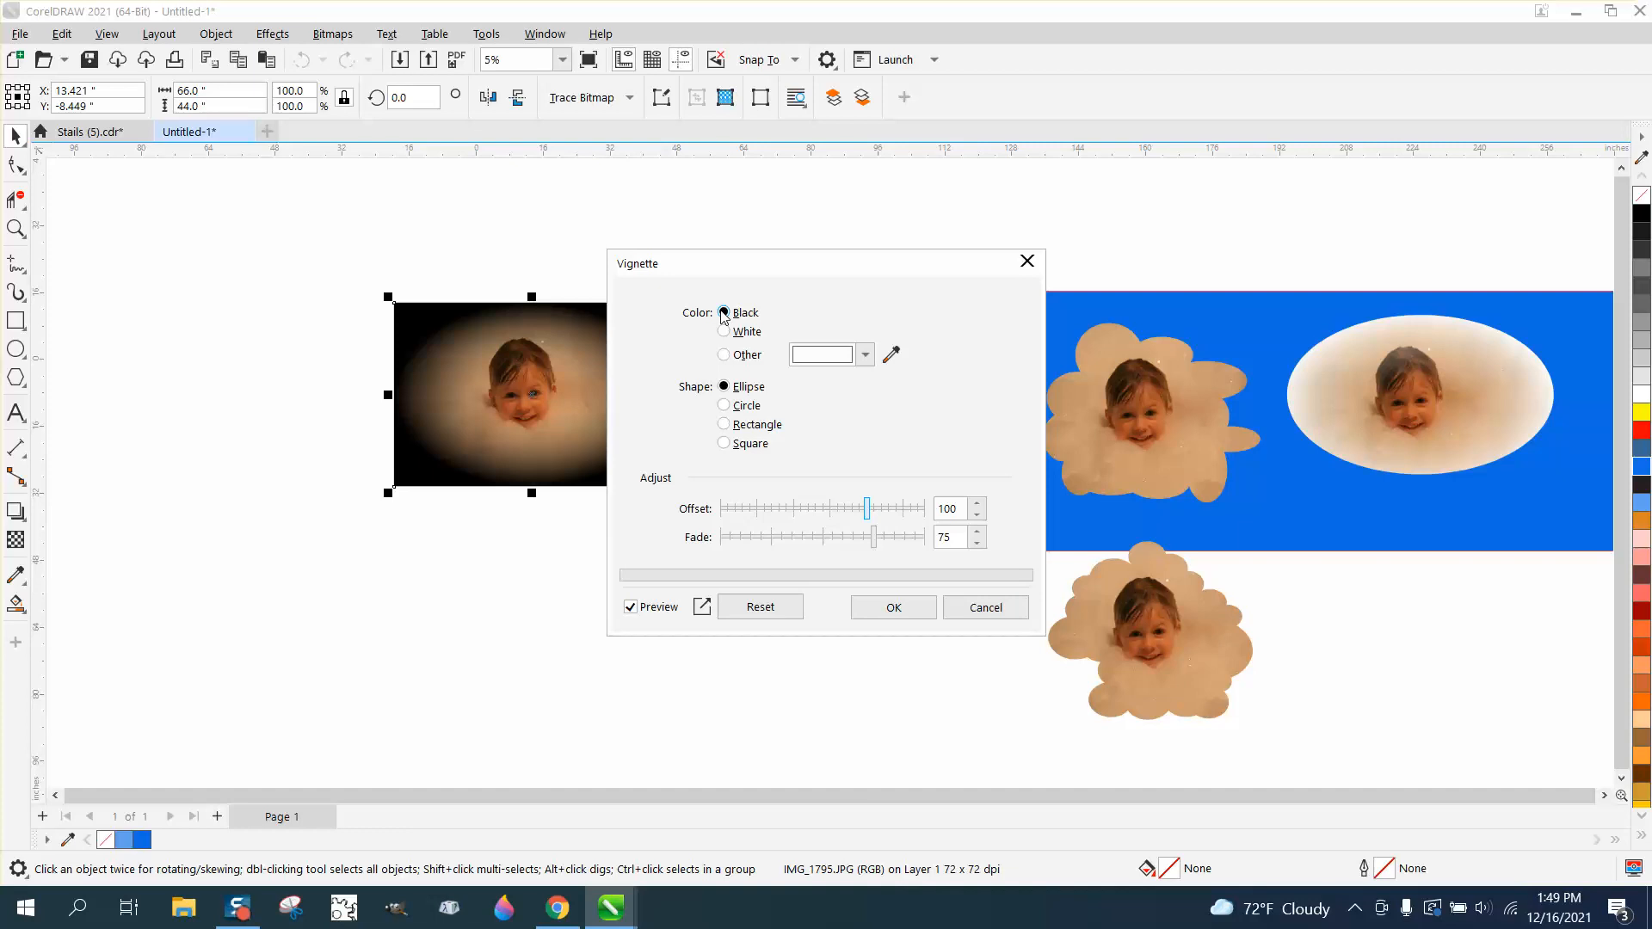
pyautogui.click(727, 333)
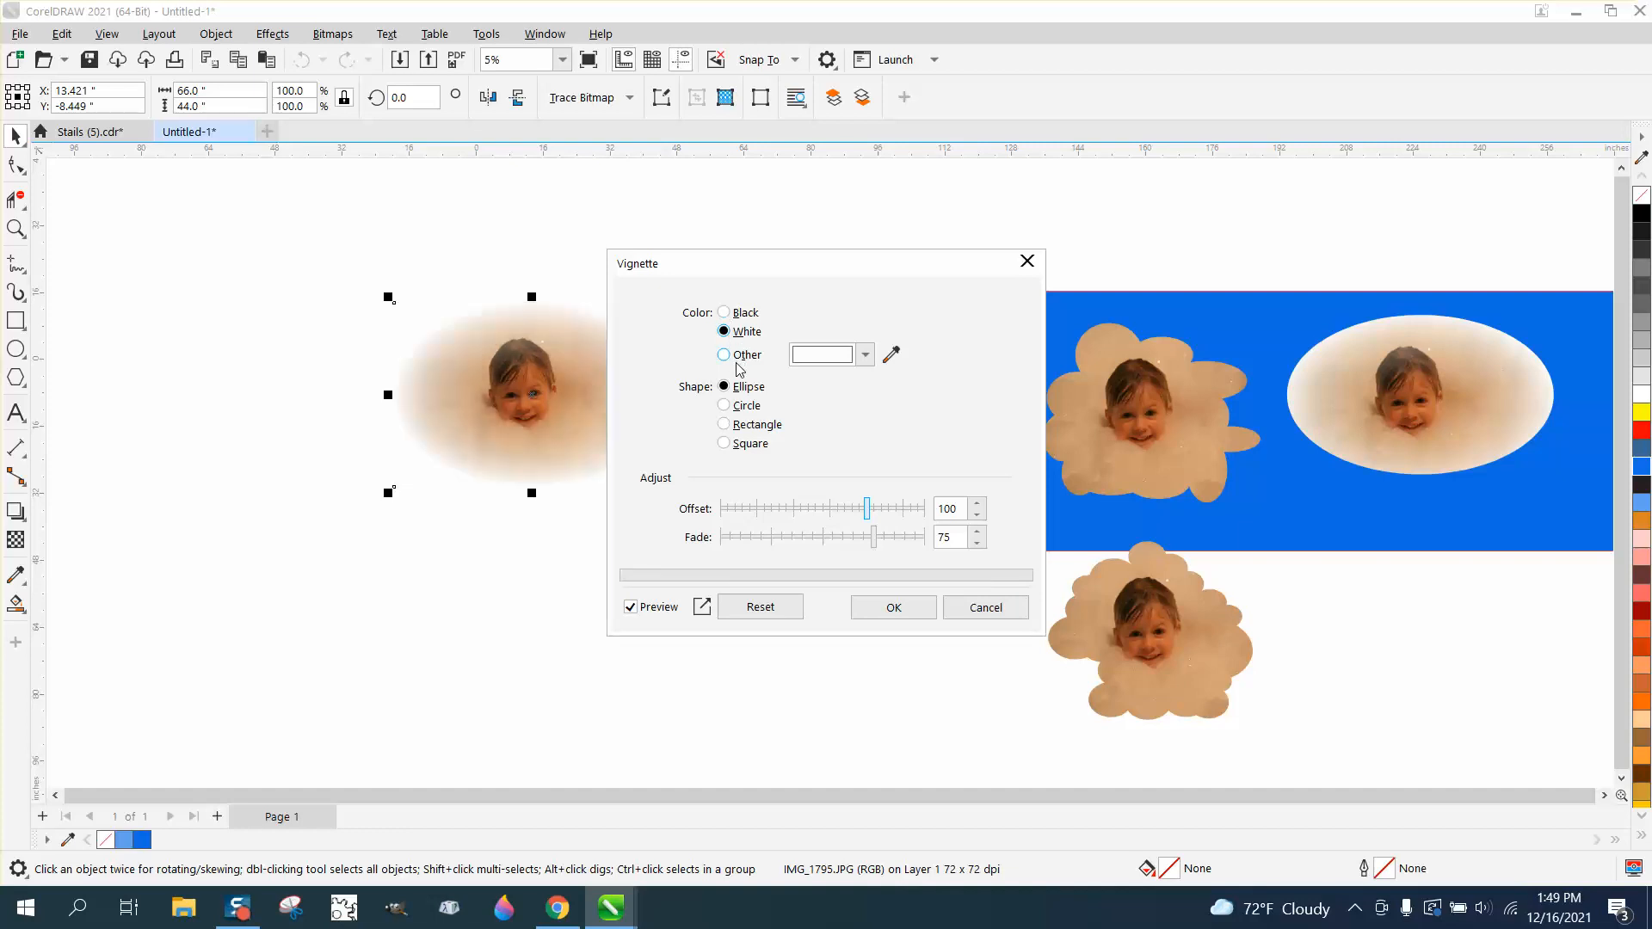
# Sample a vignette color from the photo, shift its hue to light blue #B7CFEA and apply the effect
pyautogui.click(891, 354)
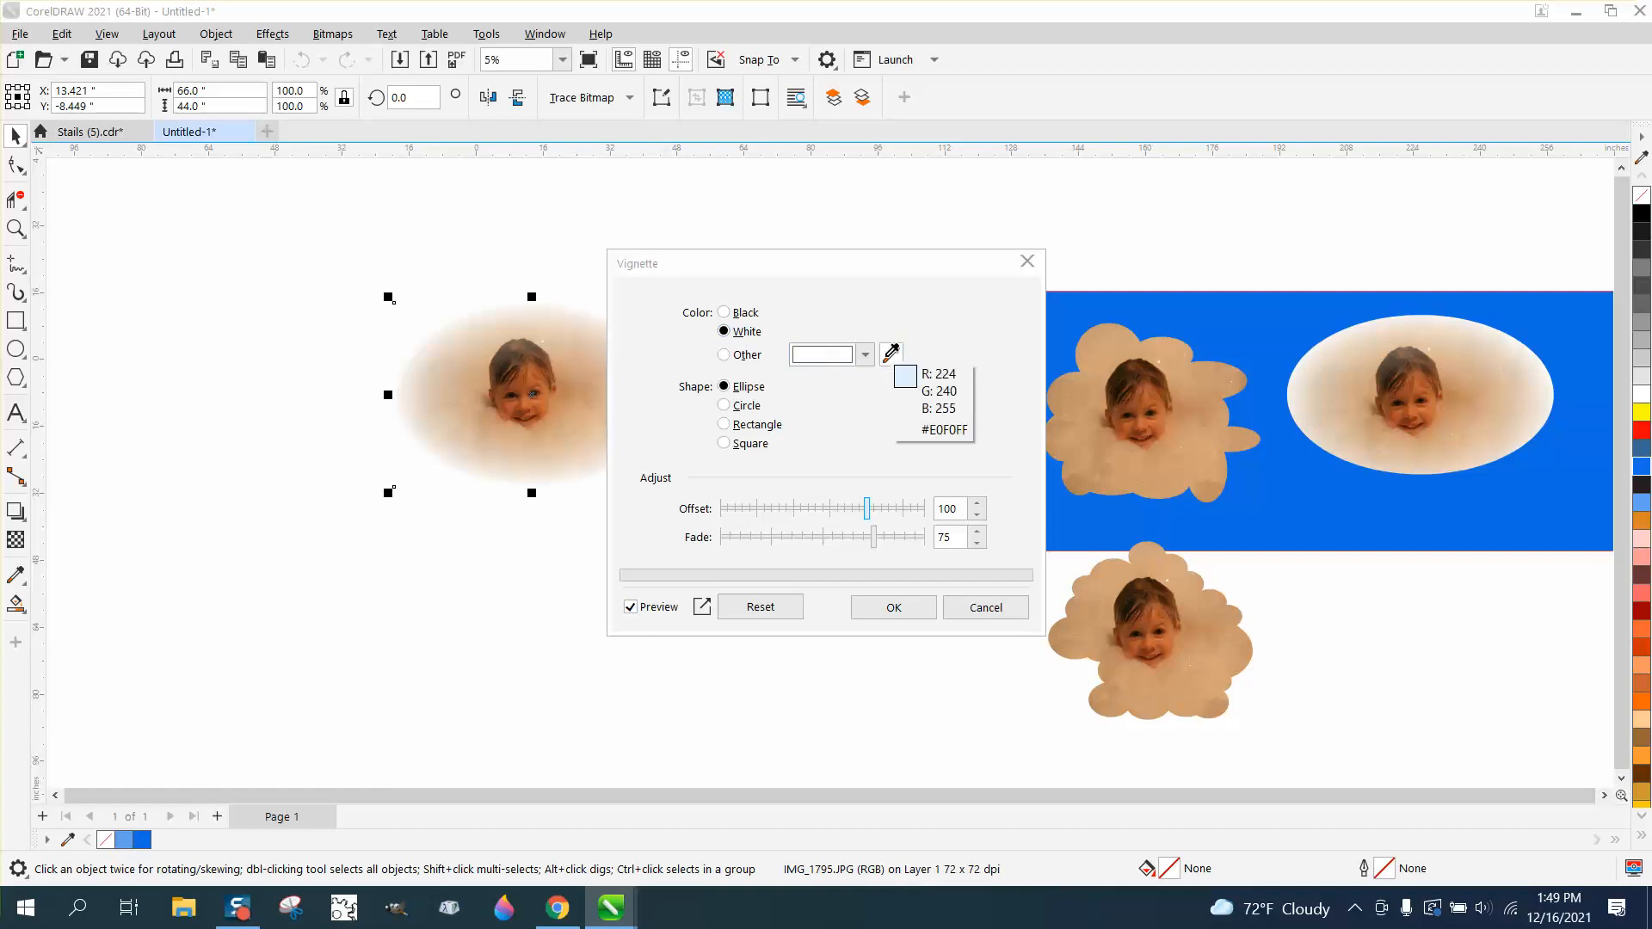
pyautogui.click(574, 456)
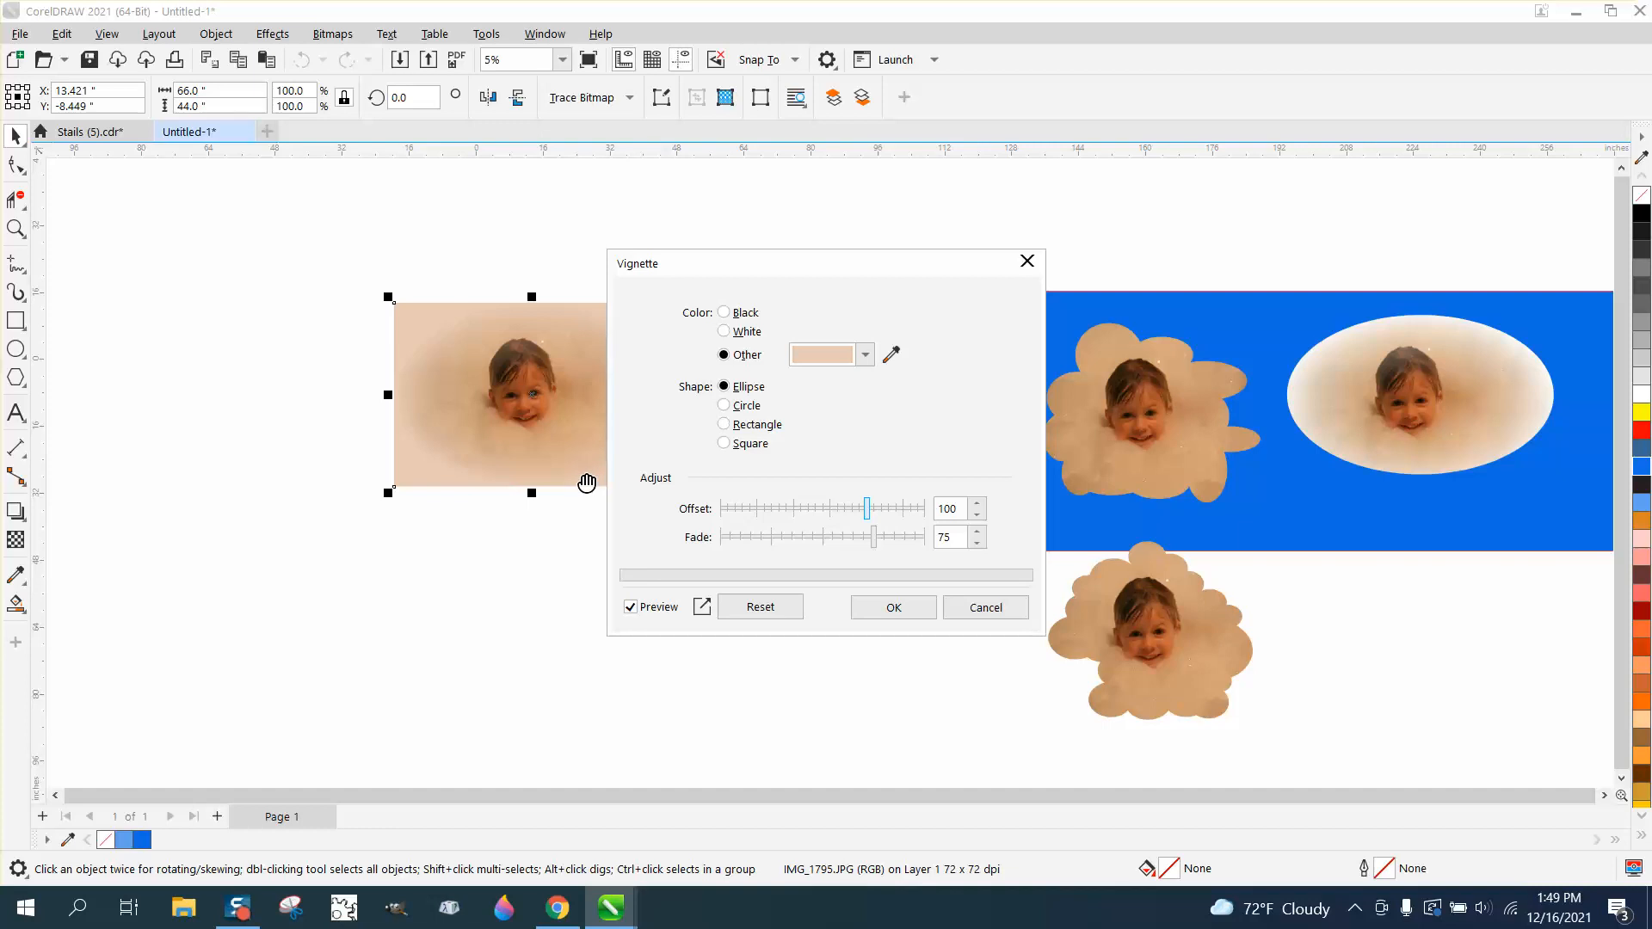
pyautogui.click(865, 355)
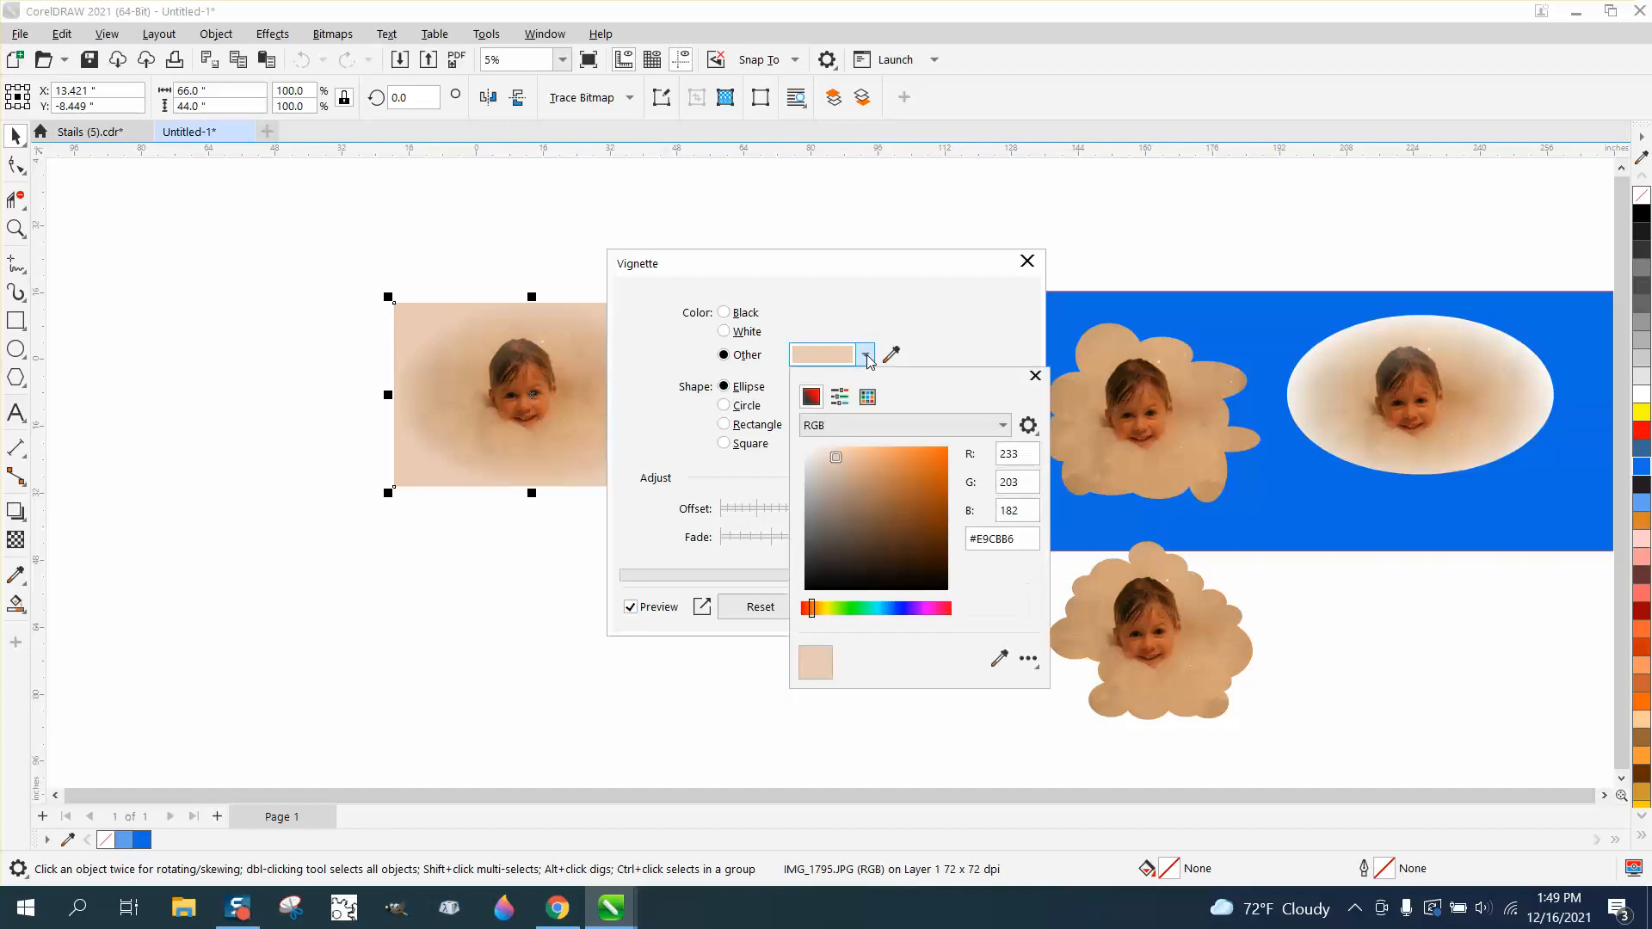
pyautogui.click(895, 614)
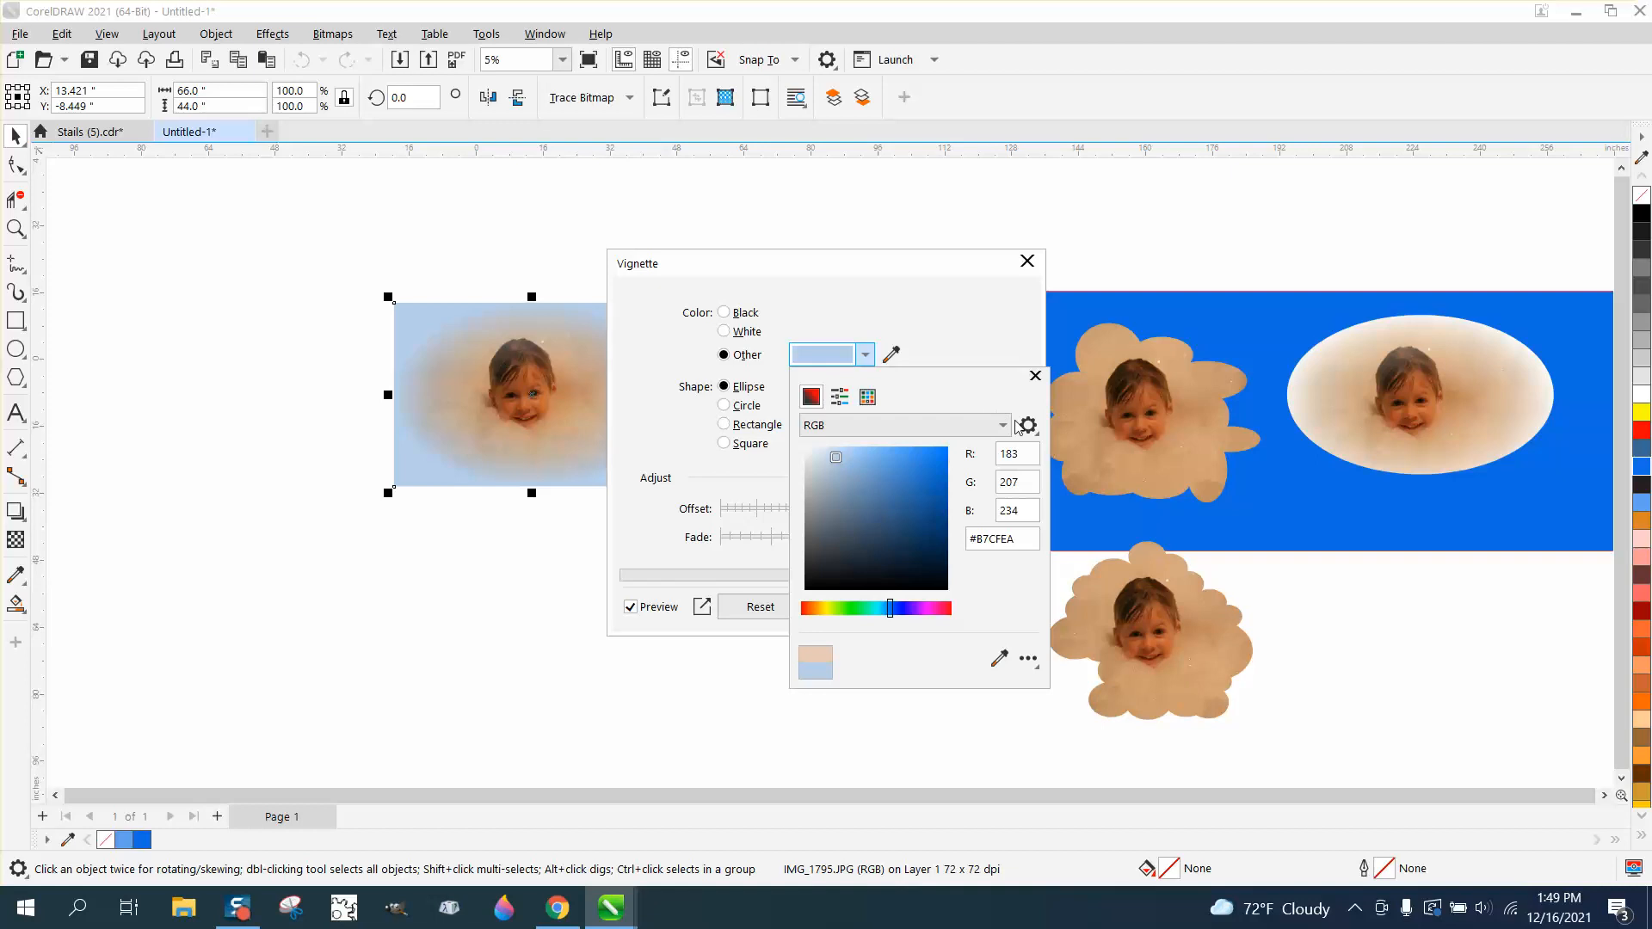
pyautogui.click(1036, 377)
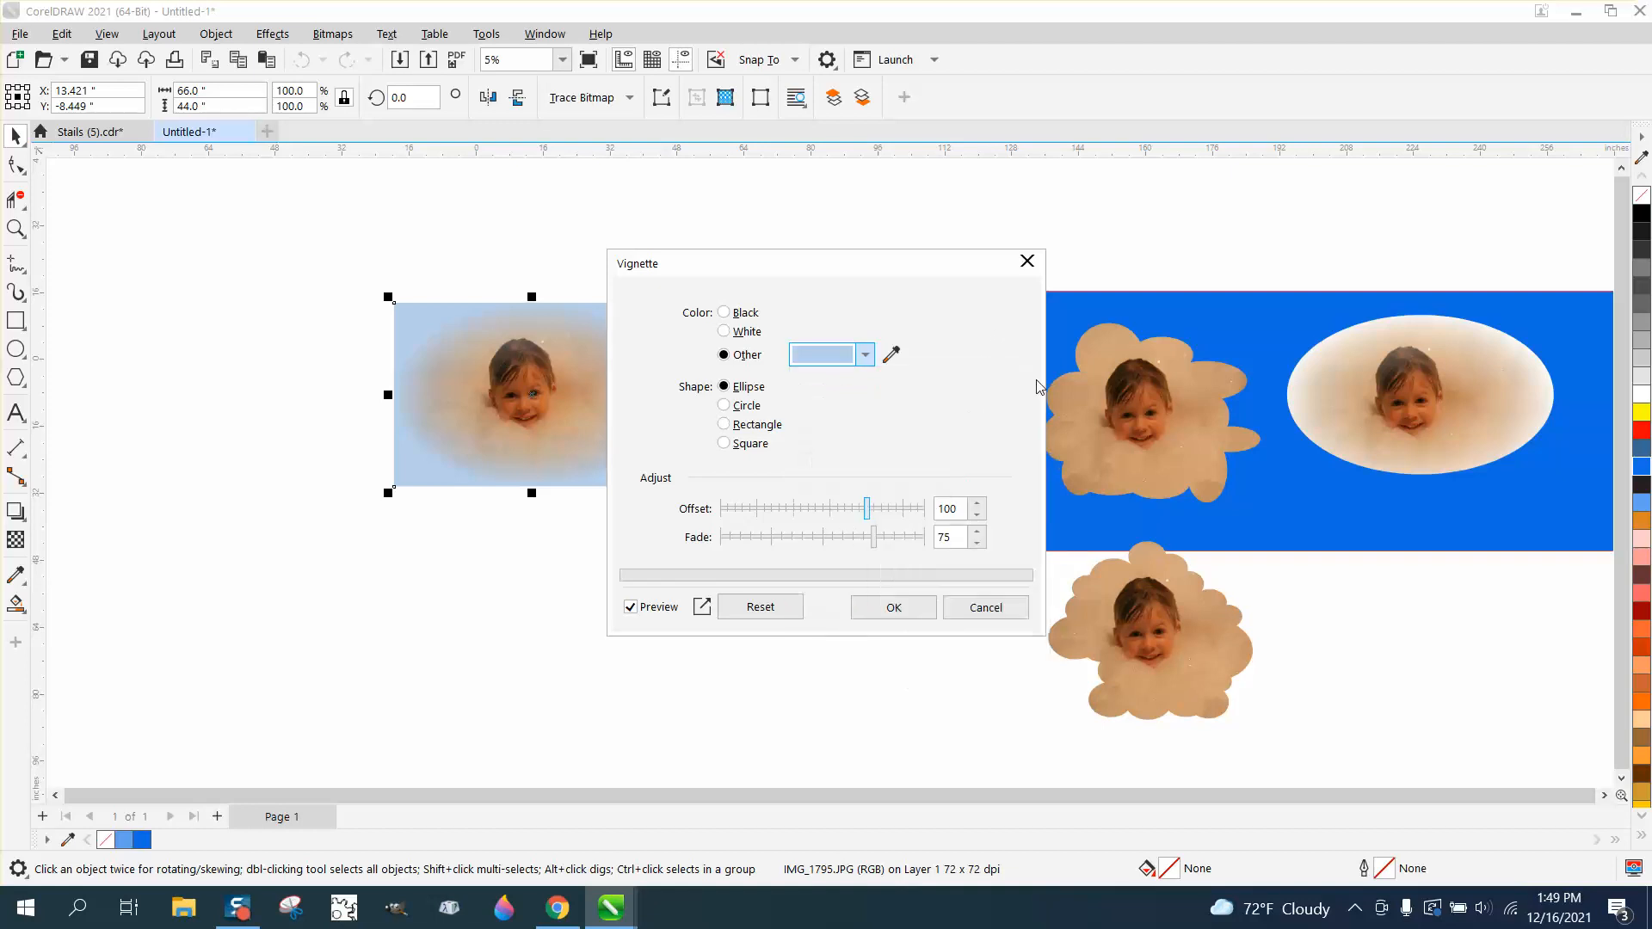
pyautogui.click(893, 607)
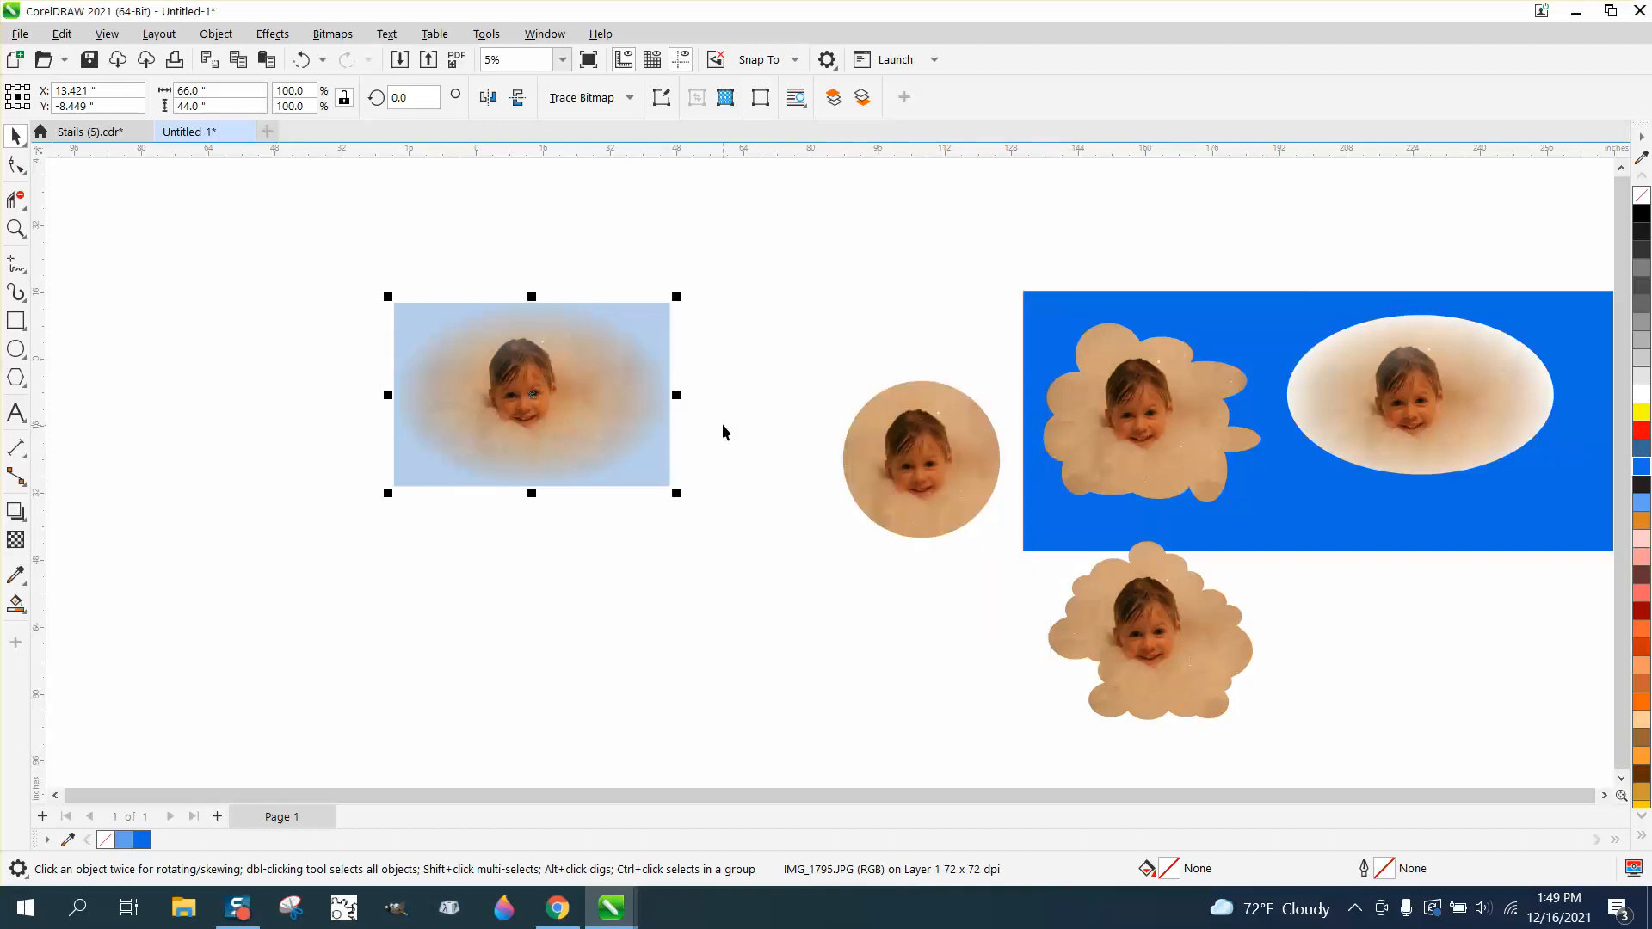
# Shift the vignetted photo slightly down and move the blue rectangle up and left, partly behind the circle cutout
pyautogui.scroll(-1, 702, 394)
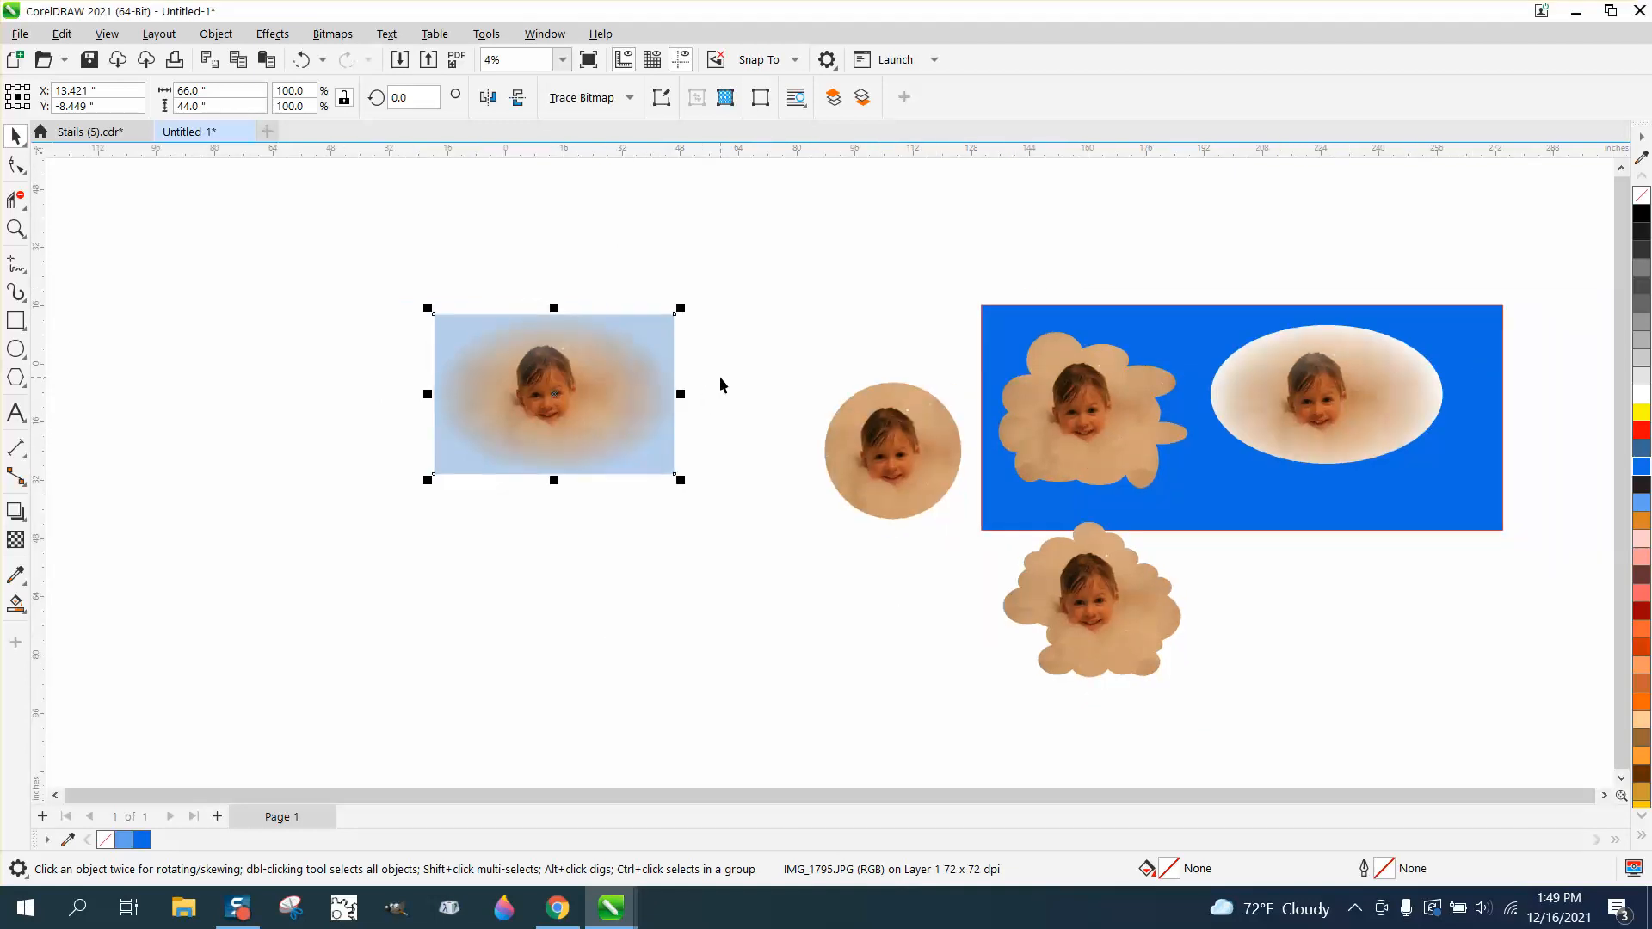
pyautogui.moveTo(571, 389)
pyautogui.mouseDown()
pyautogui.moveTo(356, 460)
pyautogui.moveTo(571, 431)
pyautogui.moveTo(578, 416)
pyautogui.mouseUp()
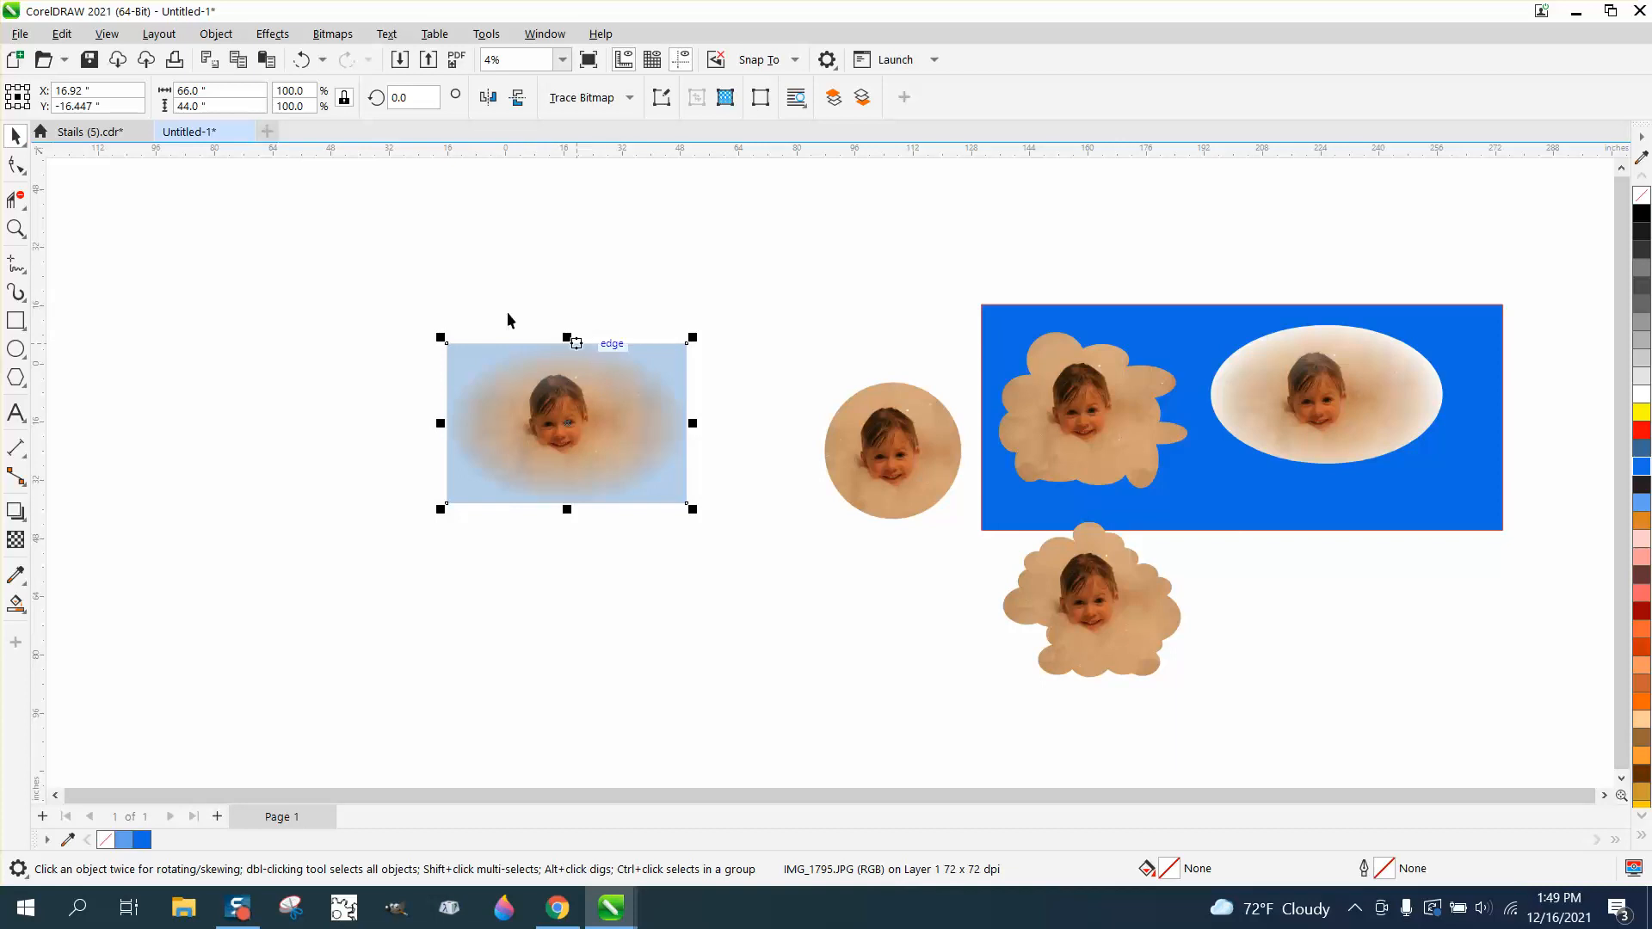
pyautogui.moveTo(1019, 356); pyautogui.dragTo(900, 323)
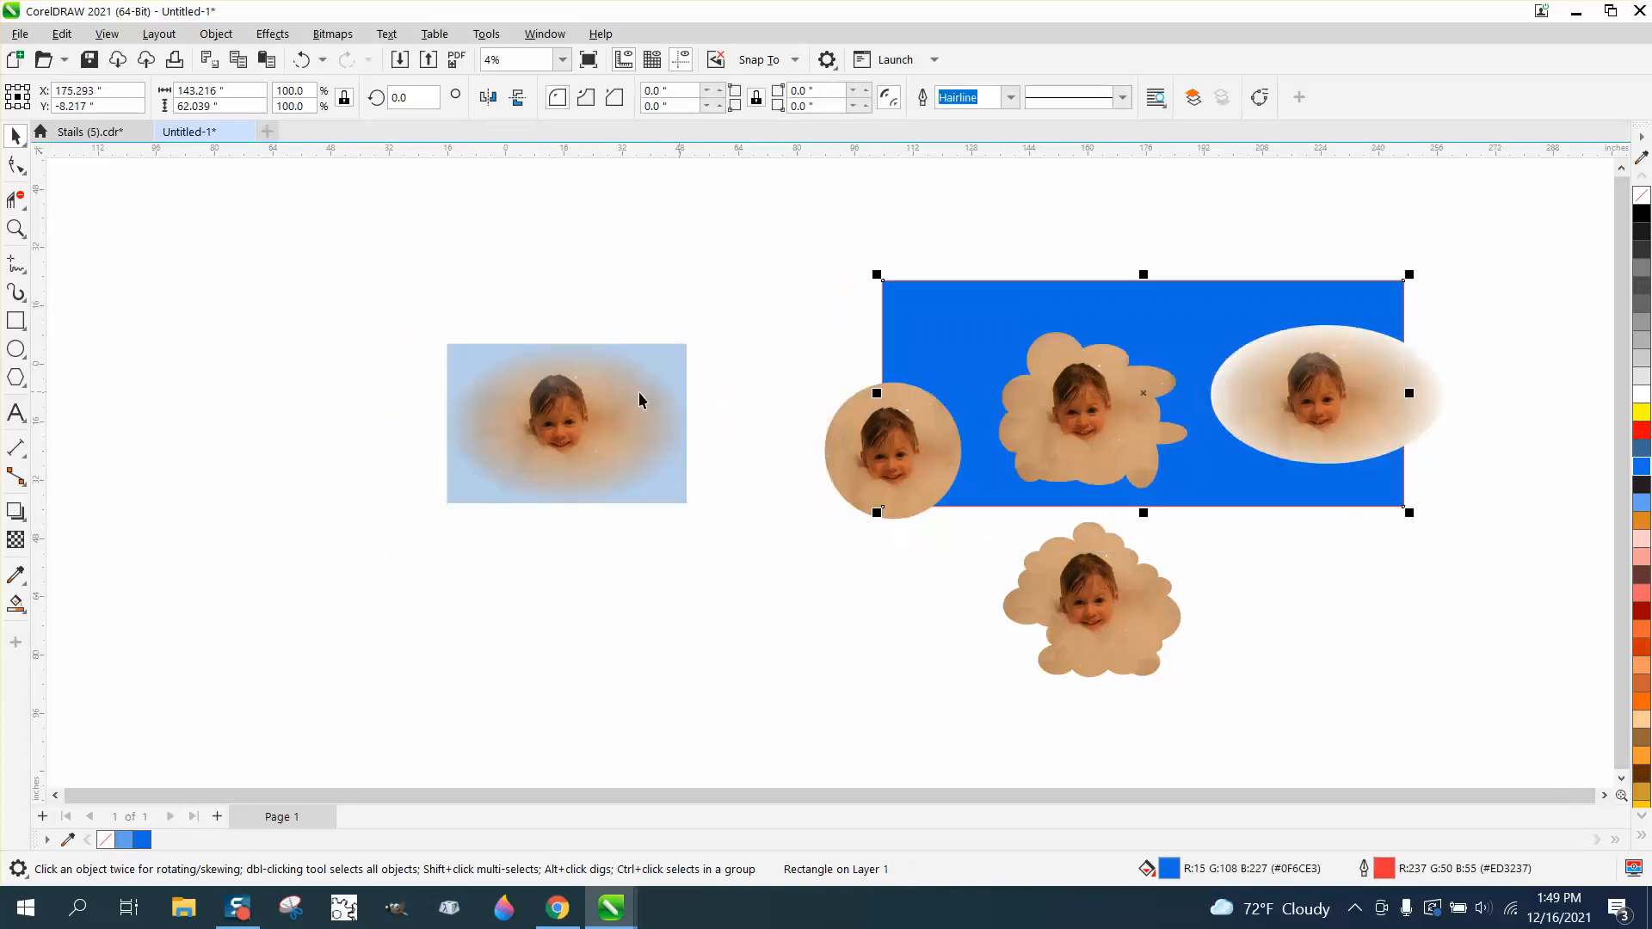
# Draw an ellipse about 52.7 by 38.3 inches around the child and center it on the vignetted photo
pyautogui.click(16, 349)
pyautogui.moveTo(673, 296); pyautogui.dragTo(474, 441)
pyautogui.moveTo(576, 368); pyautogui.dragTo(567, 424)
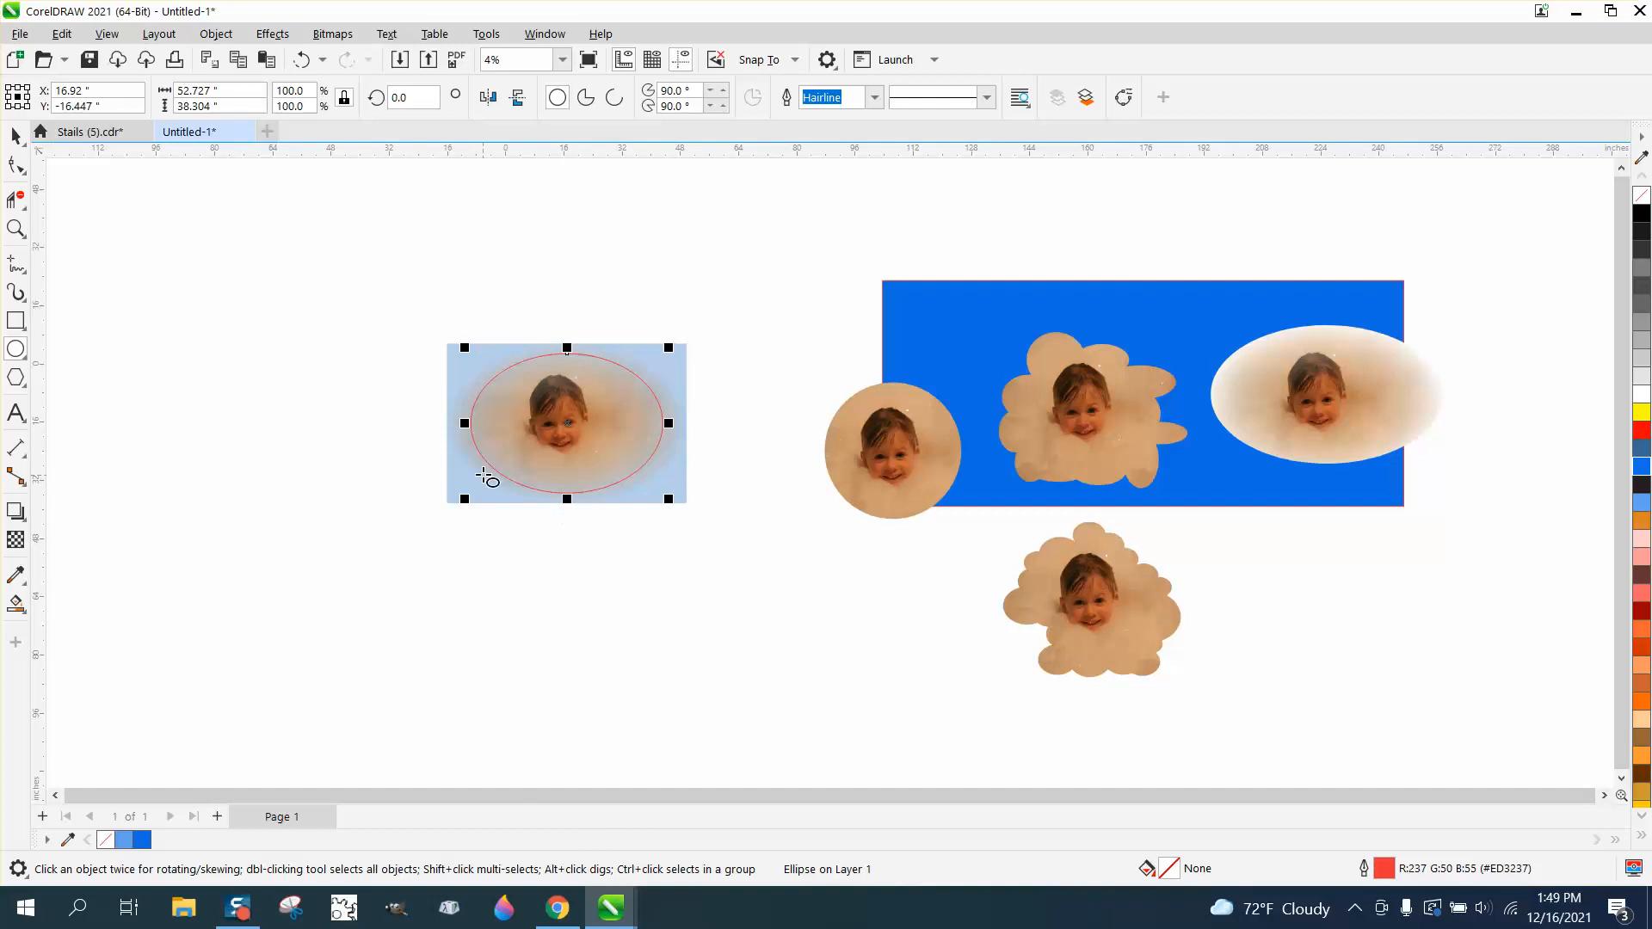
# Intersect the ellipse with the vignetted photo, then place the oval cutout below the photo and the ellipse outline above it
pyautogui.press('space')
pyautogui.moveTo(400, 306); pyautogui.dragTo(695, 518)
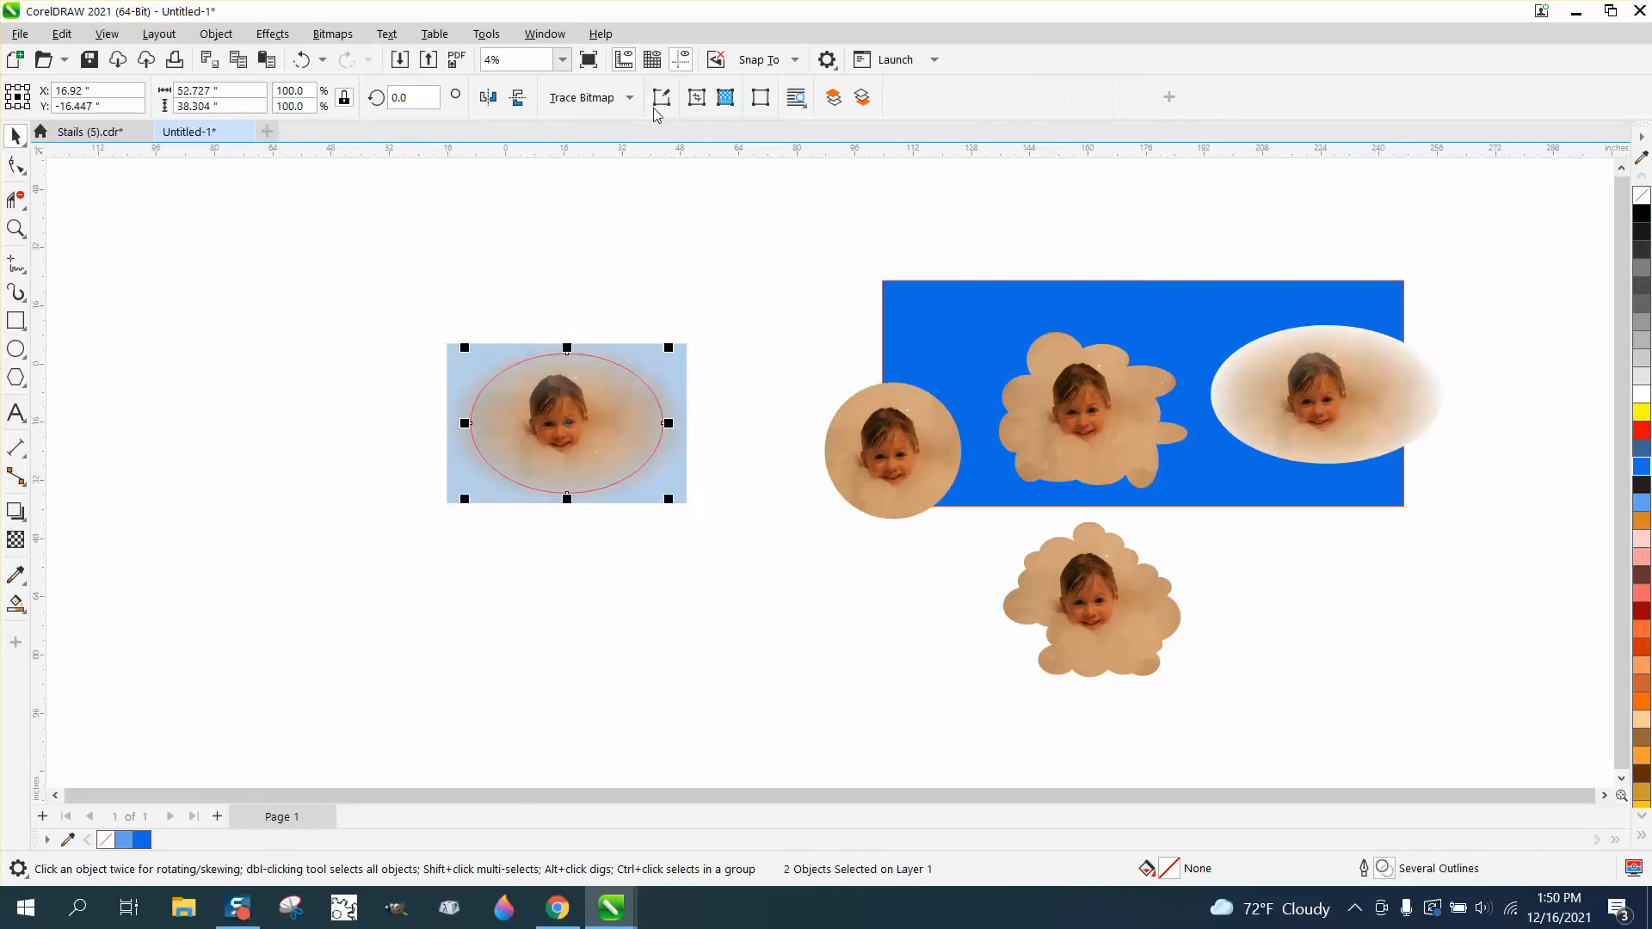
pyautogui.moveTo(576, 413); pyautogui.dragTo(697, 620)
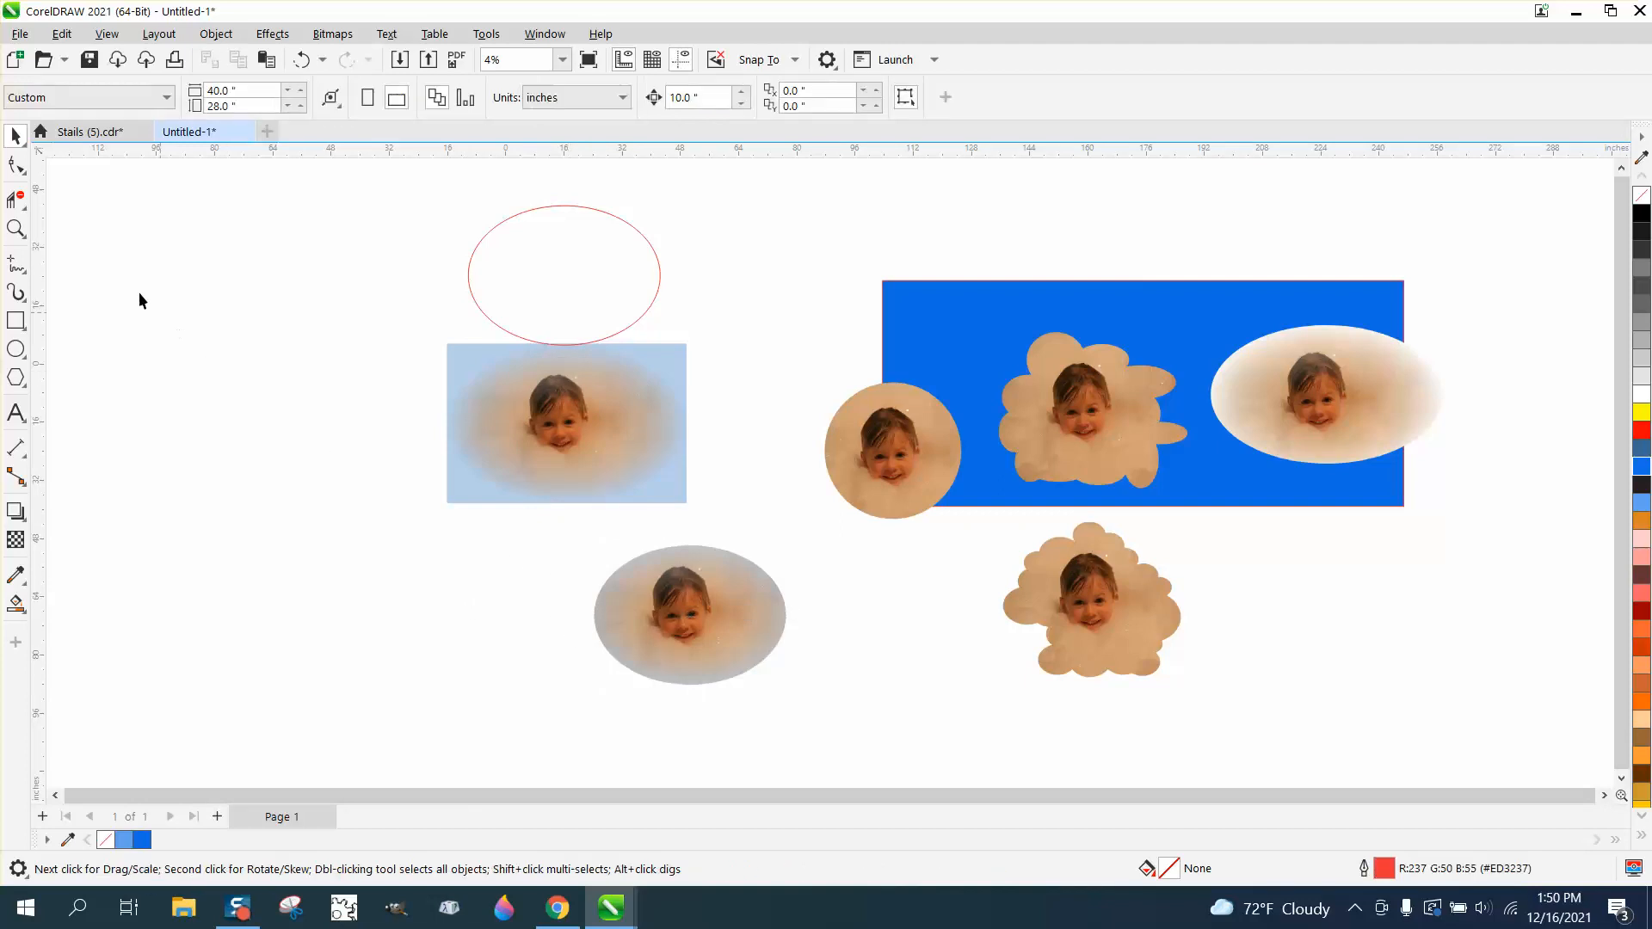
# Inspect the oval cutout's faded edge up close and move the blue rectangle behind the cutout
pyautogui.click(15, 228)
pyautogui.moveTo(587, 529); pyautogui.dragTo(779, 684)
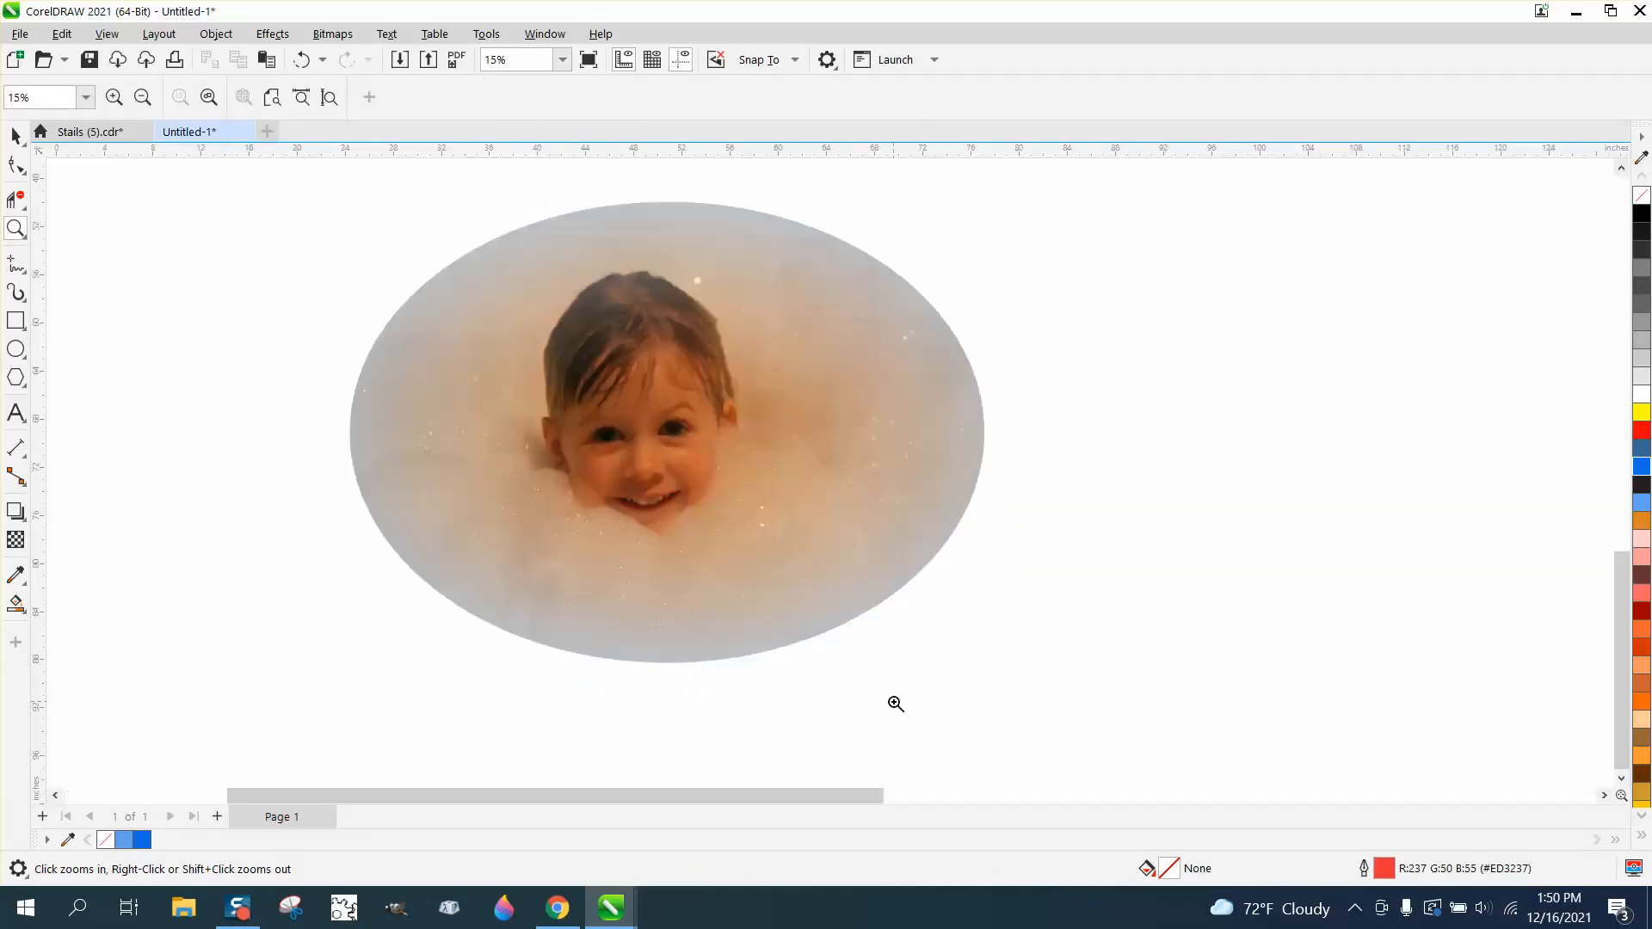
pyautogui.scroll(-2, 719, 645)
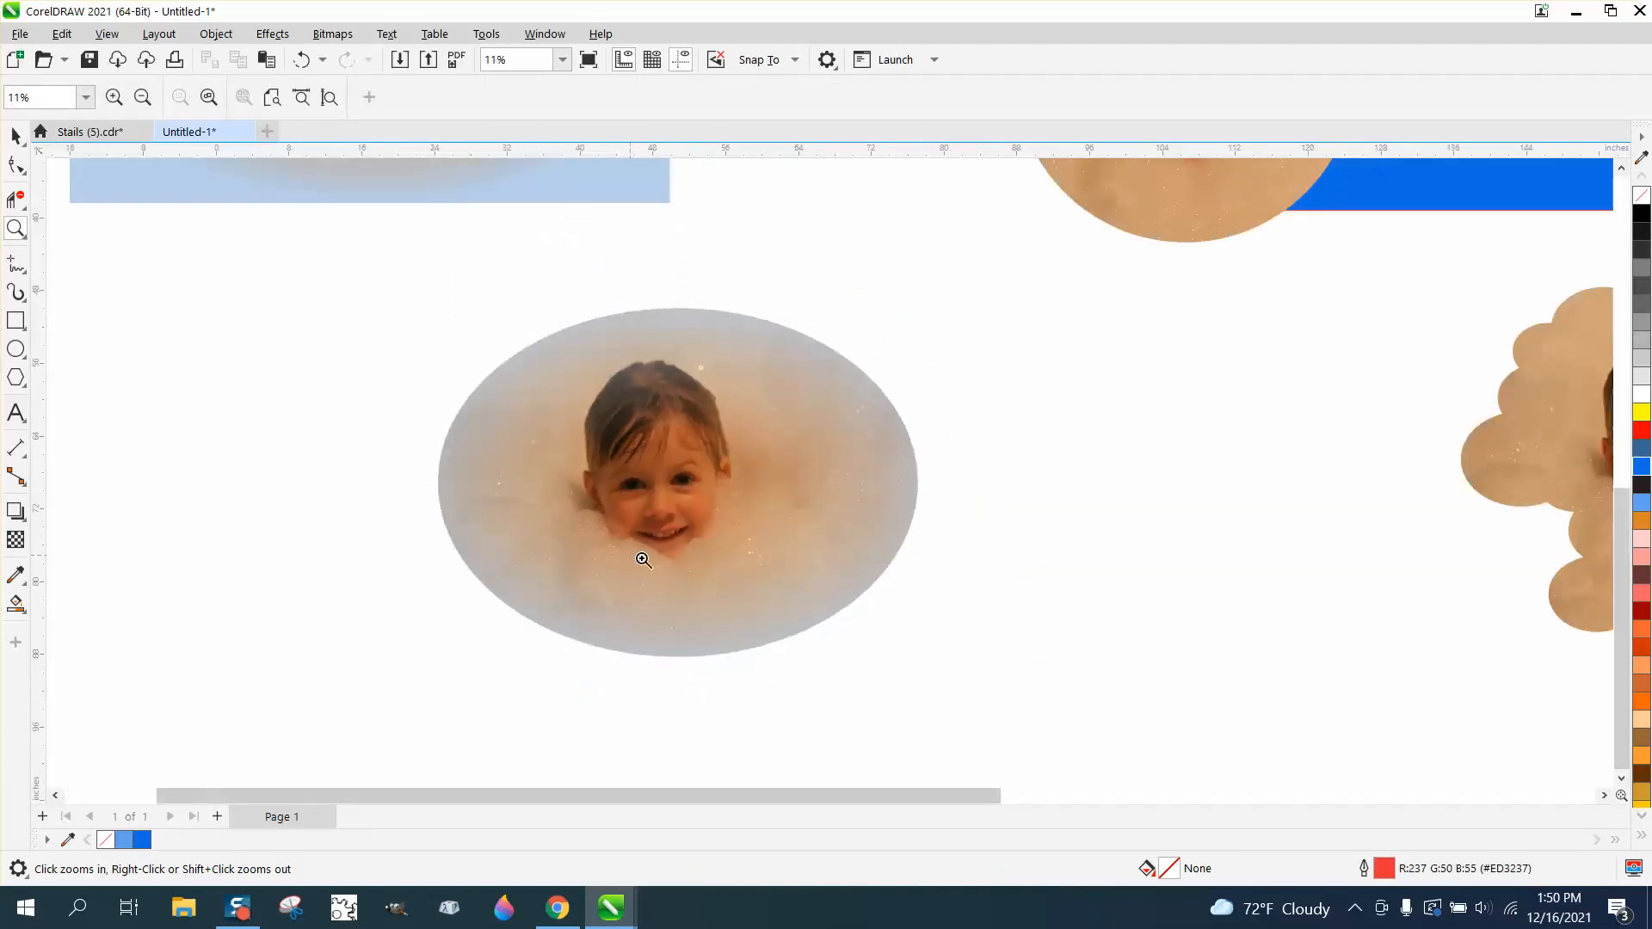
pyautogui.scroll(-1, 644, 559)
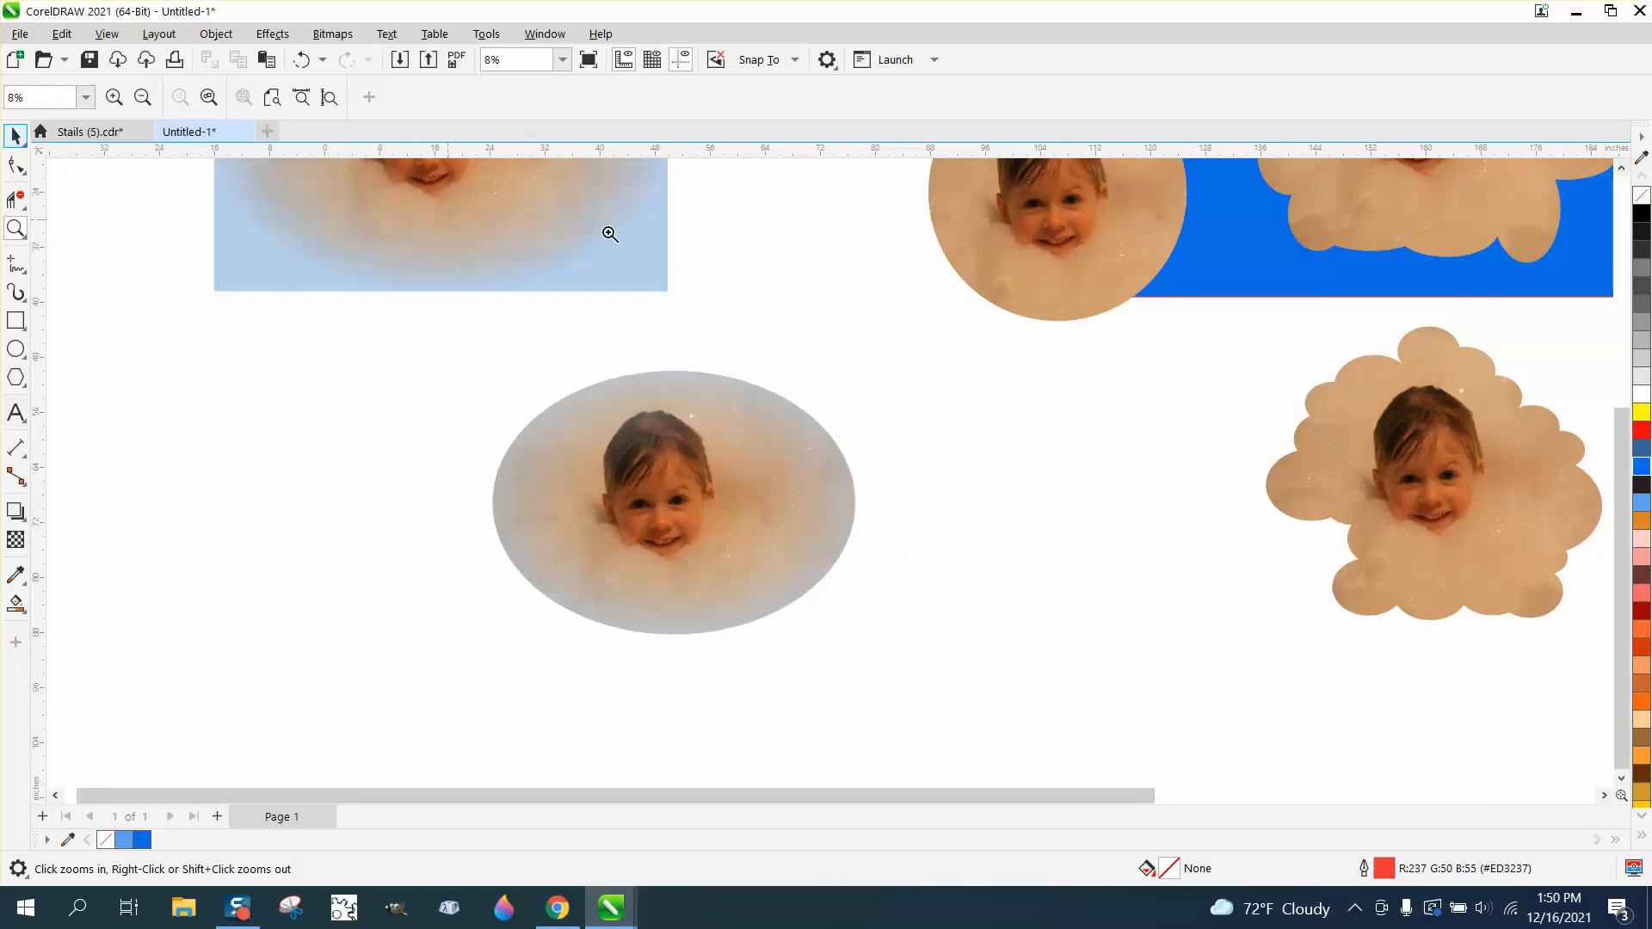
pyautogui.moveTo(1195, 251); pyautogui.dragTo(861, 464)
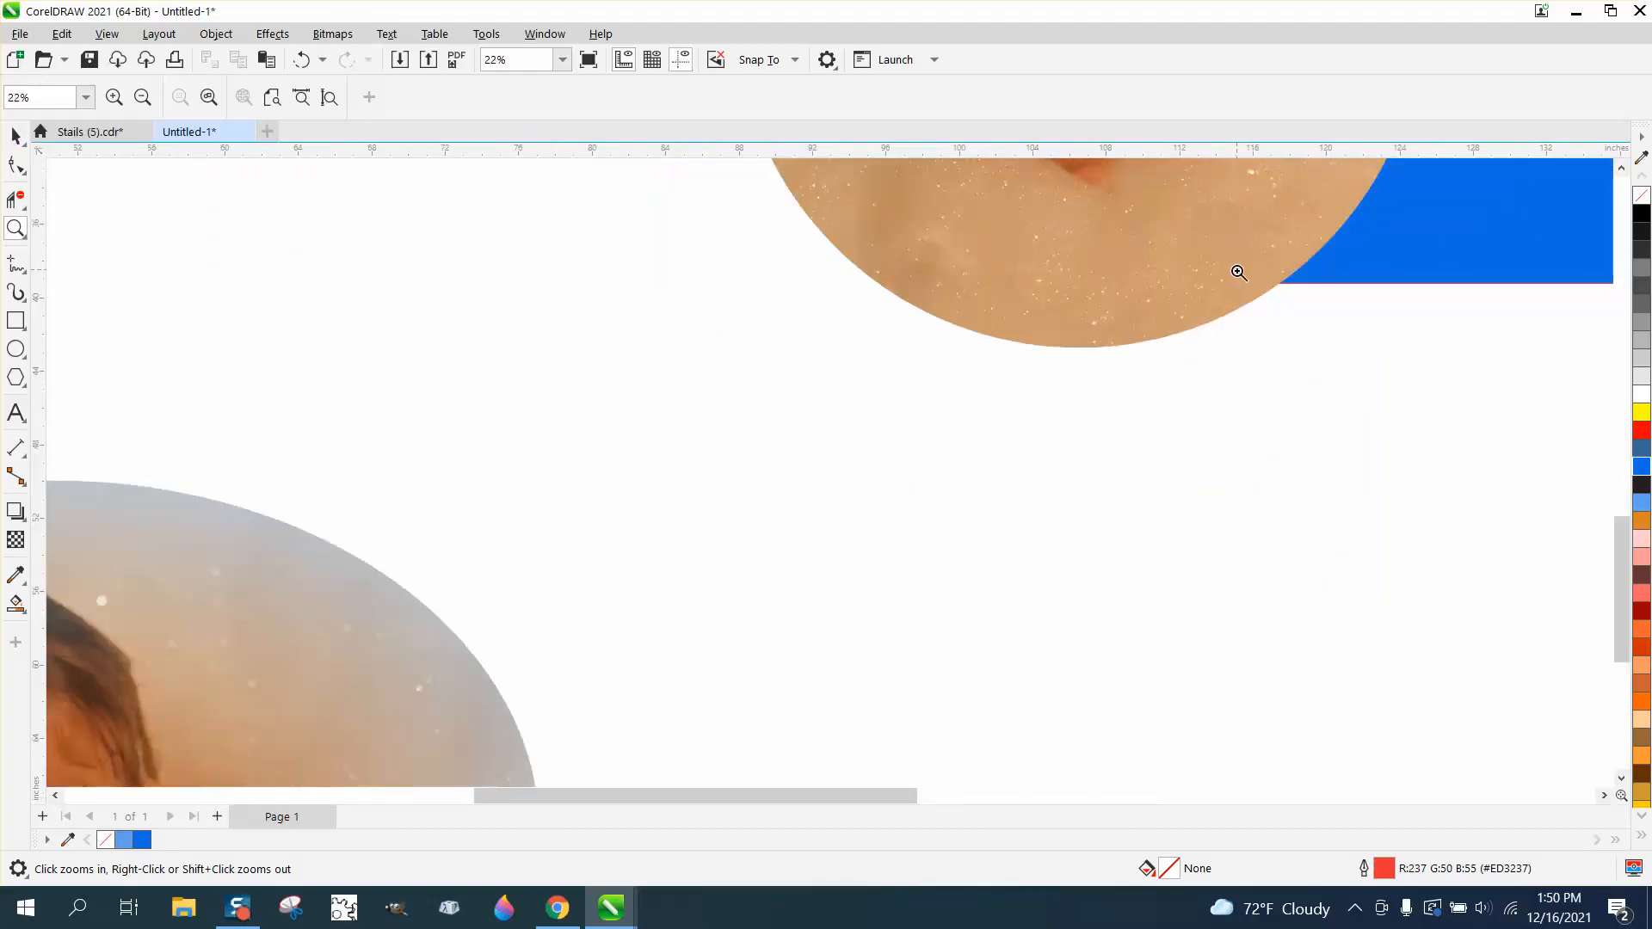
pyautogui.scroll(-2, 1014, 302)
pyautogui.click(15, 133)
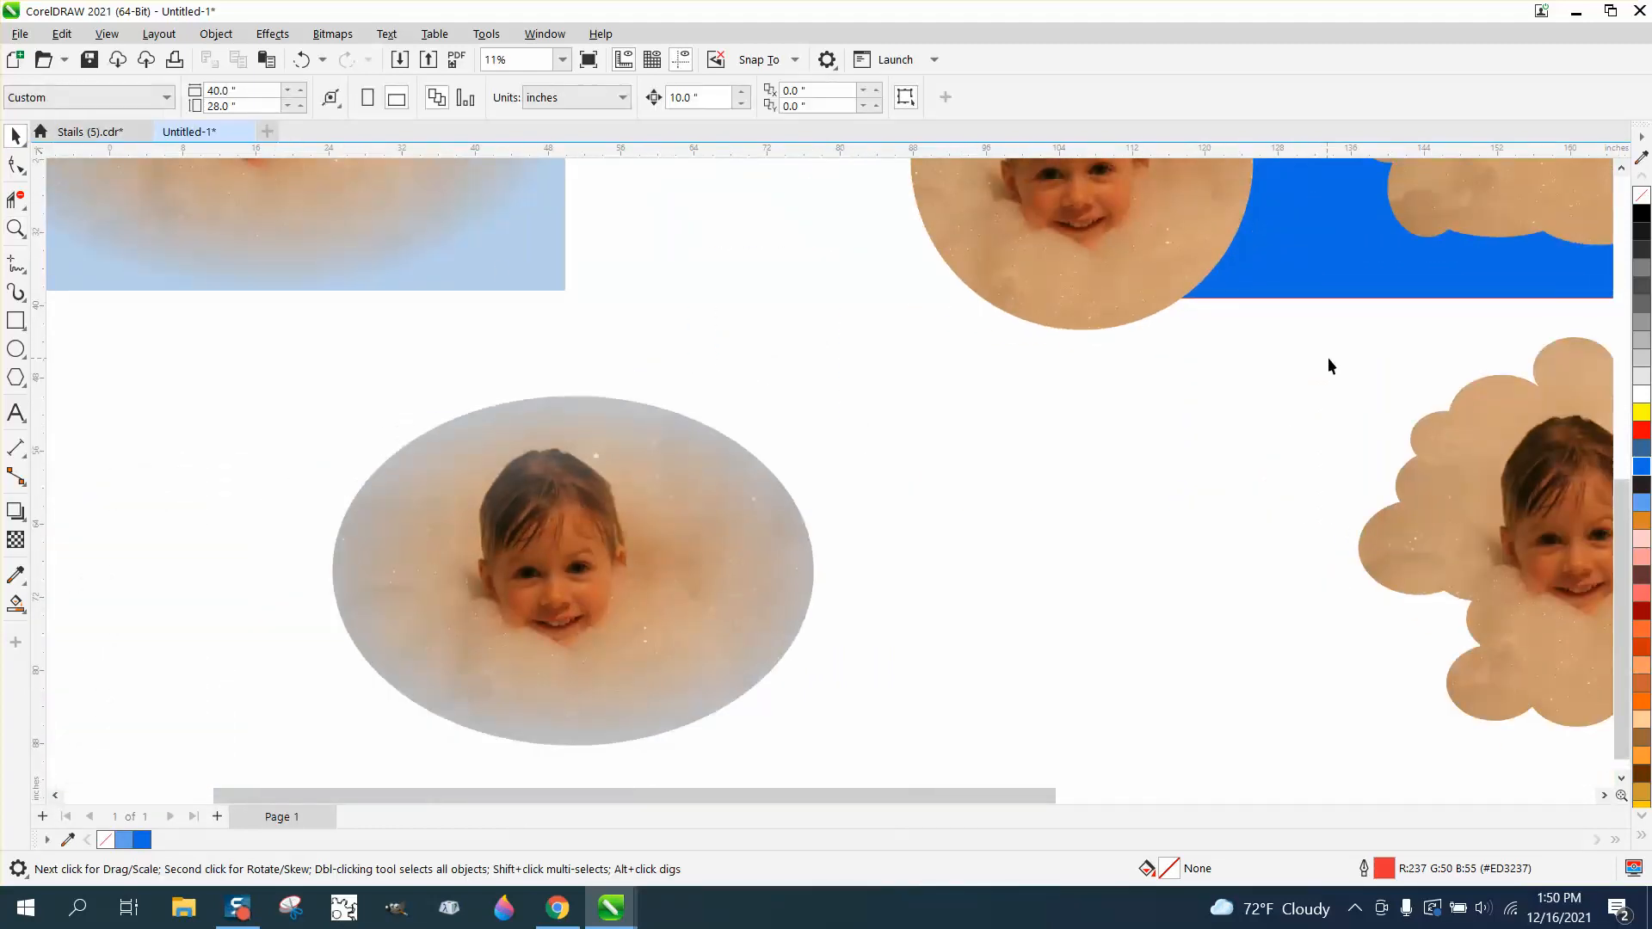
pyautogui.moveTo(1261, 350); pyautogui.dragTo(514, 736)
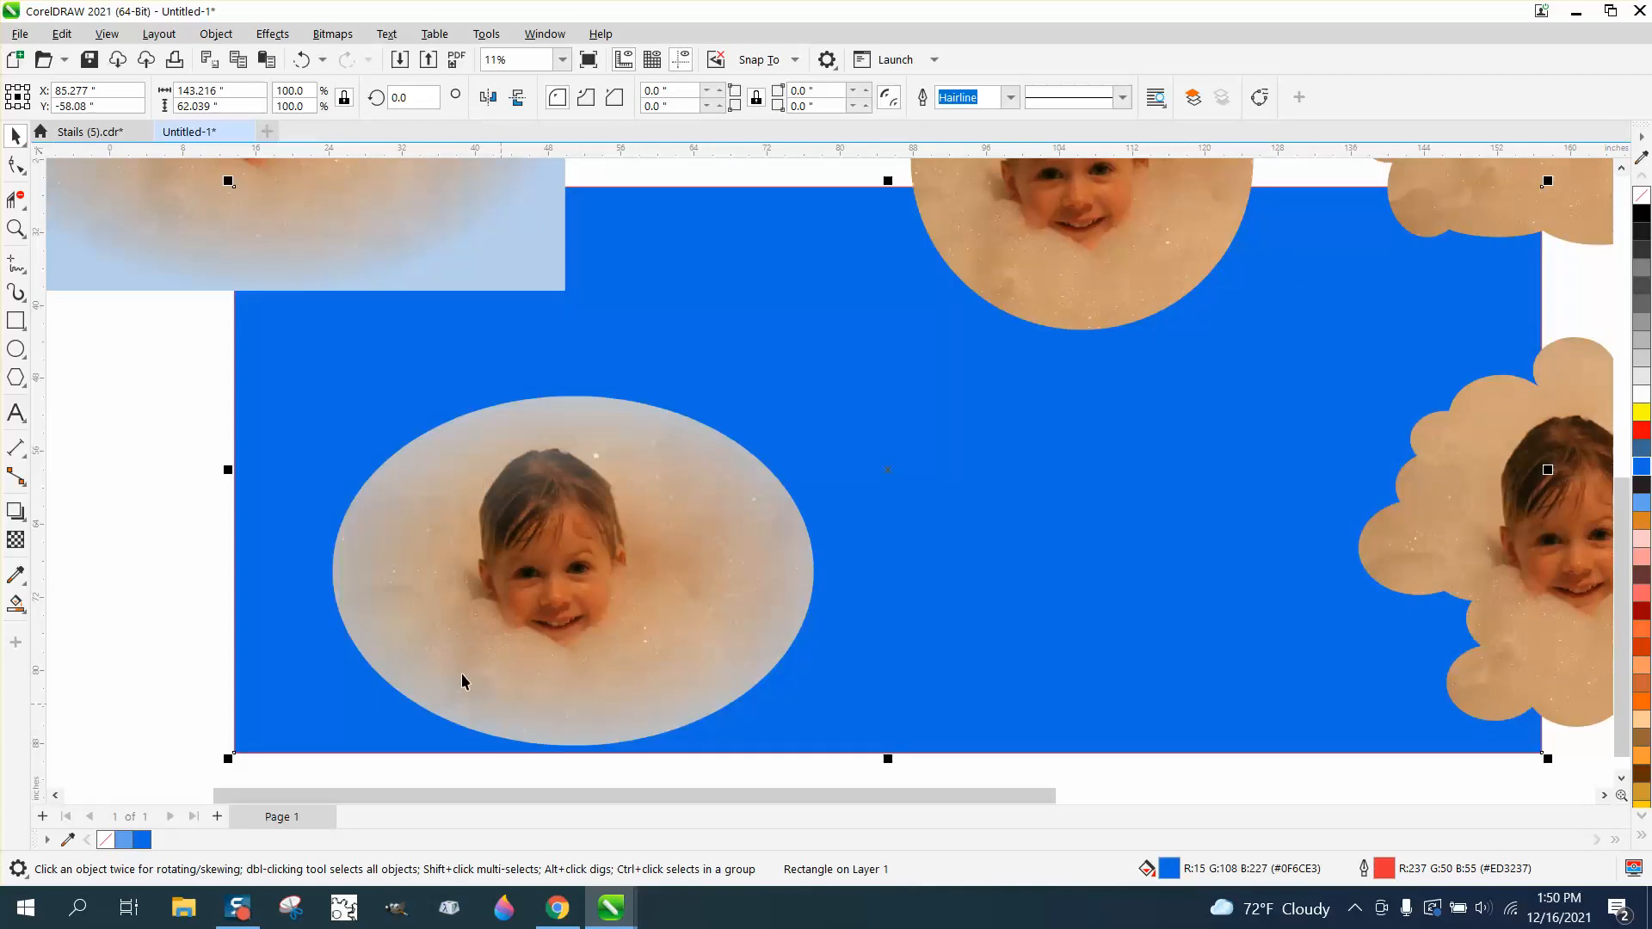
# Move the vignetted photo slightly right and down over the corner of the blue rectangle, then deselect it
pyautogui.scroll(-2, 357, 605)
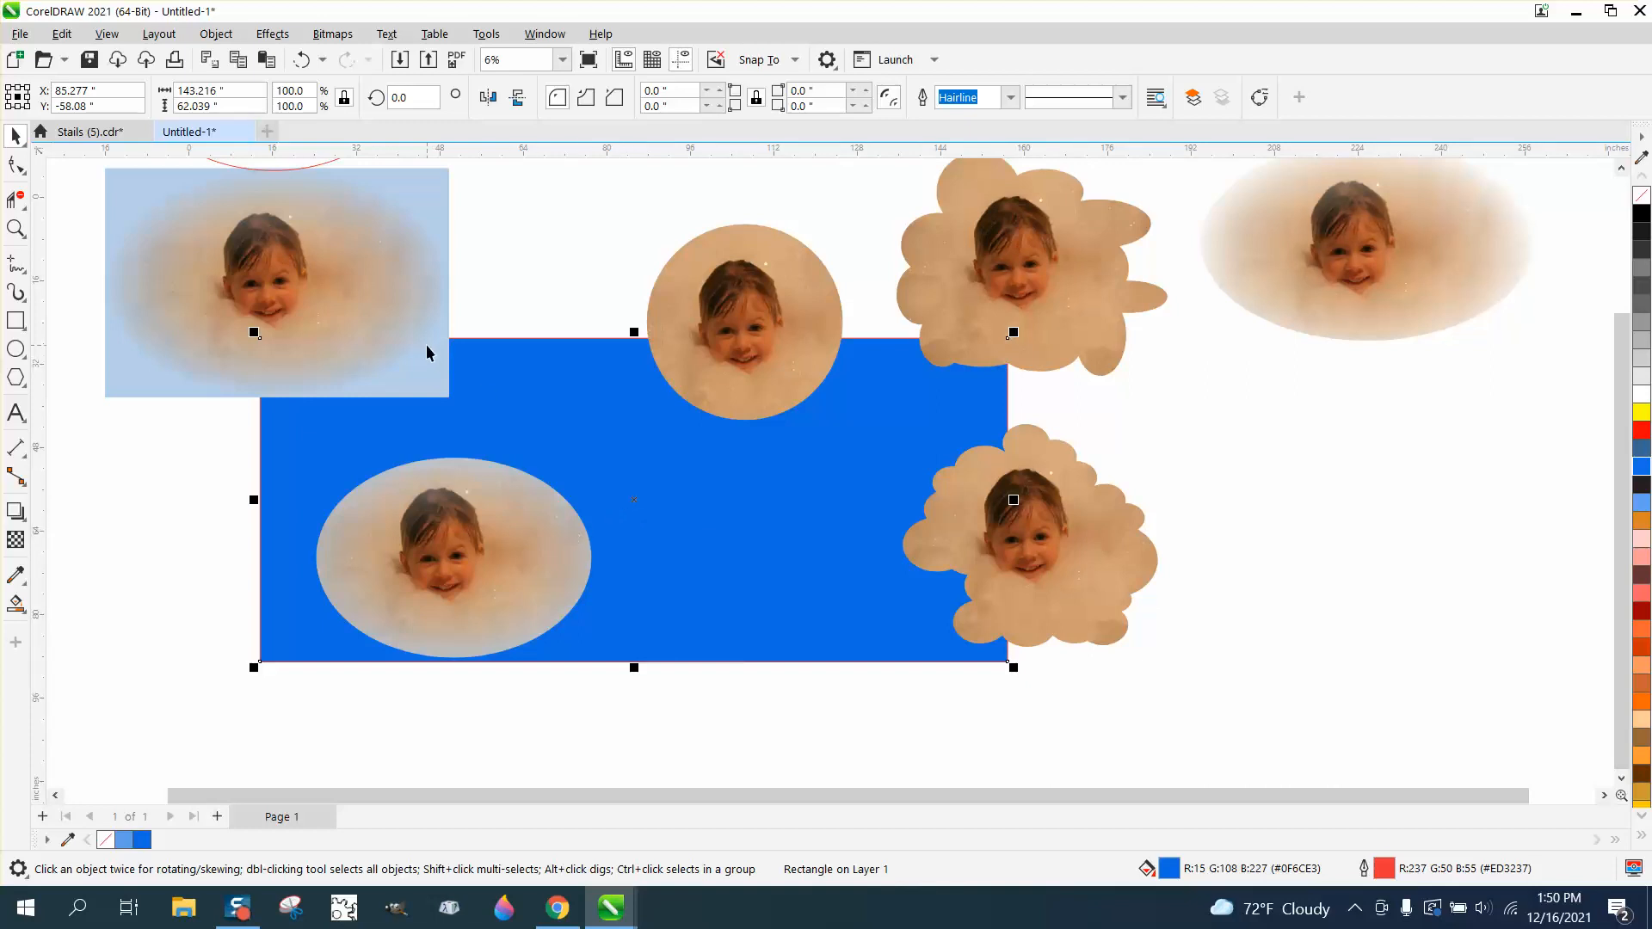
pyautogui.moveTo(431, 354); pyautogui.dragTo(508, 378)
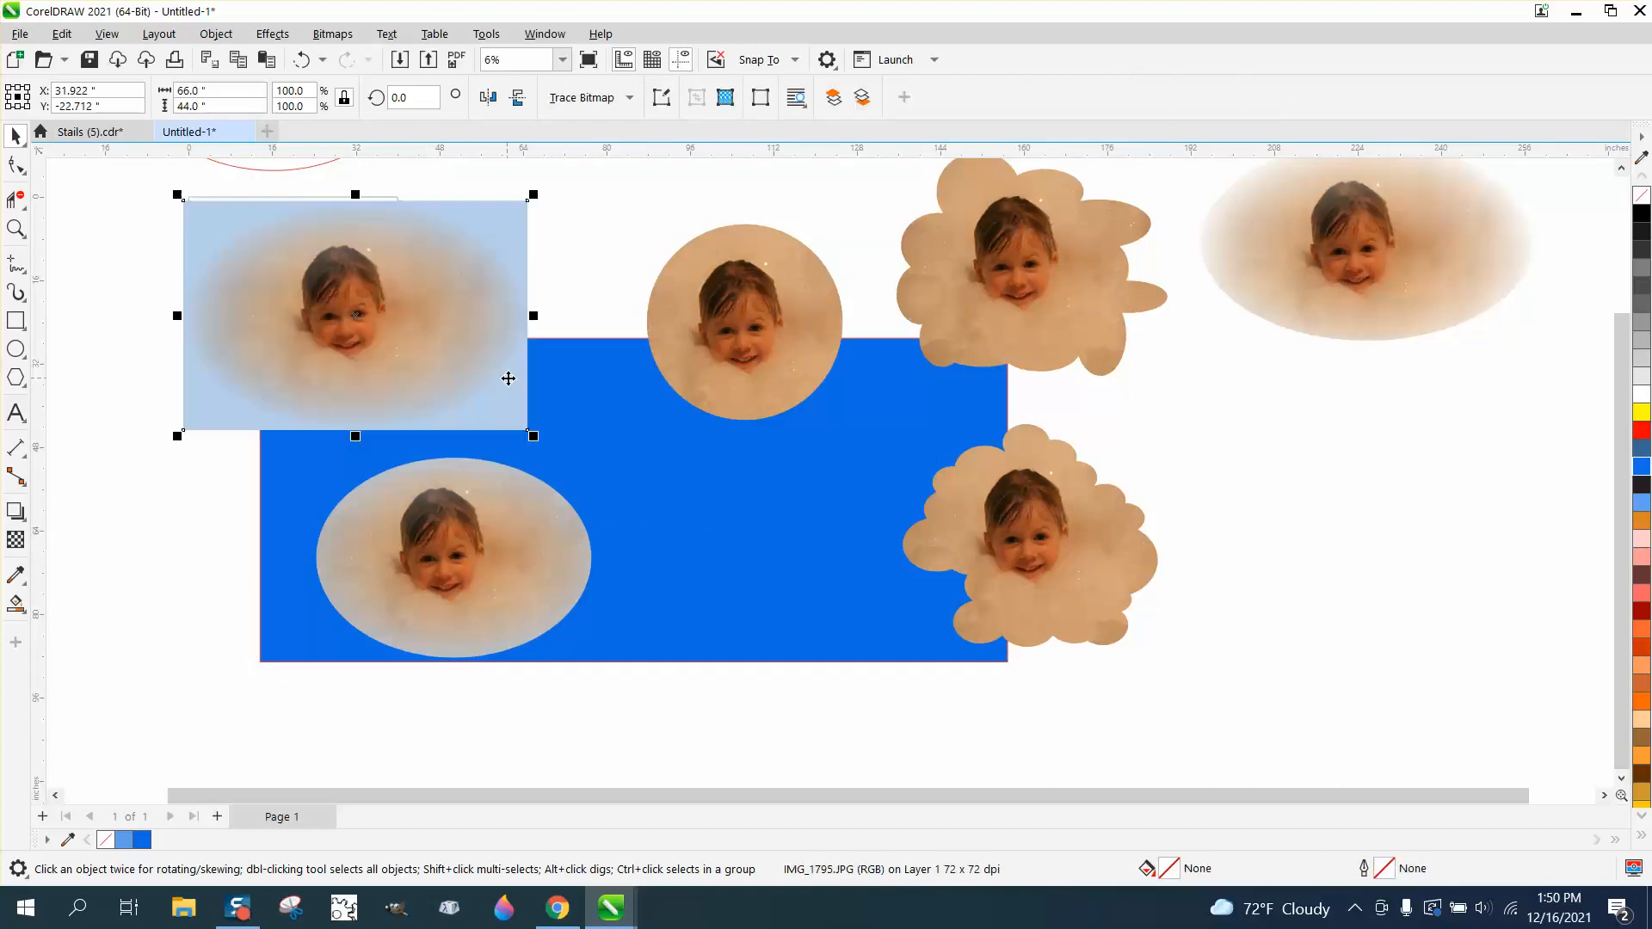
pyautogui.click(582, 316)
# Frame the vignetted photo and the finished cutouts in the view to compare them
pyautogui.scroll(-2, 608, 358)
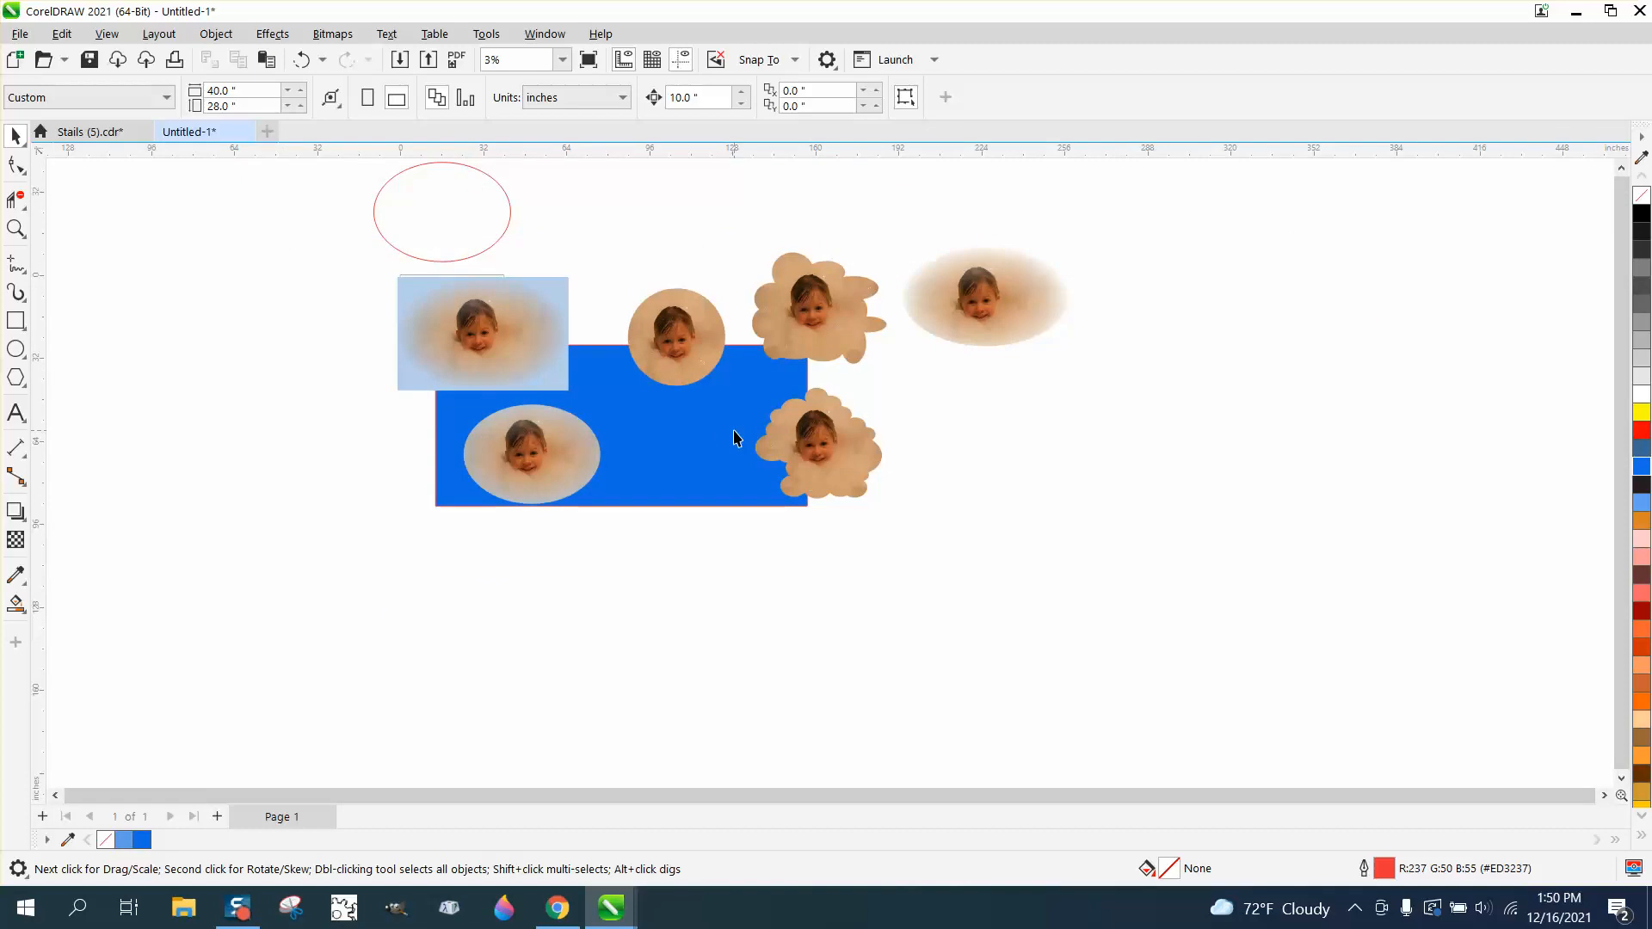
pyautogui.click(16, 228)
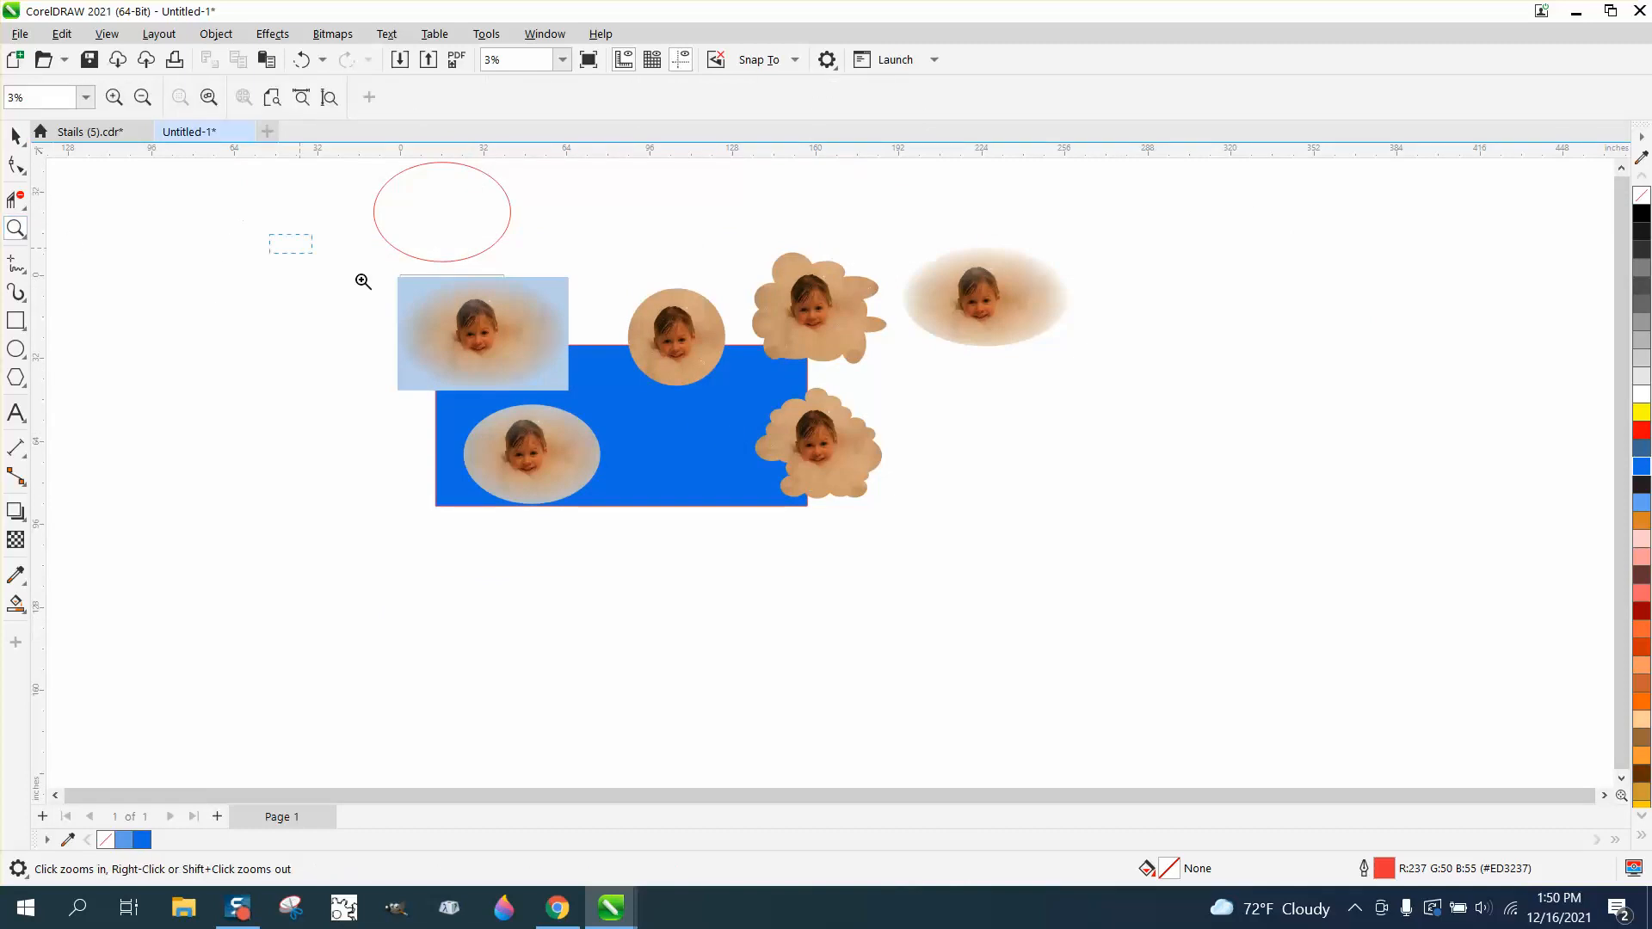